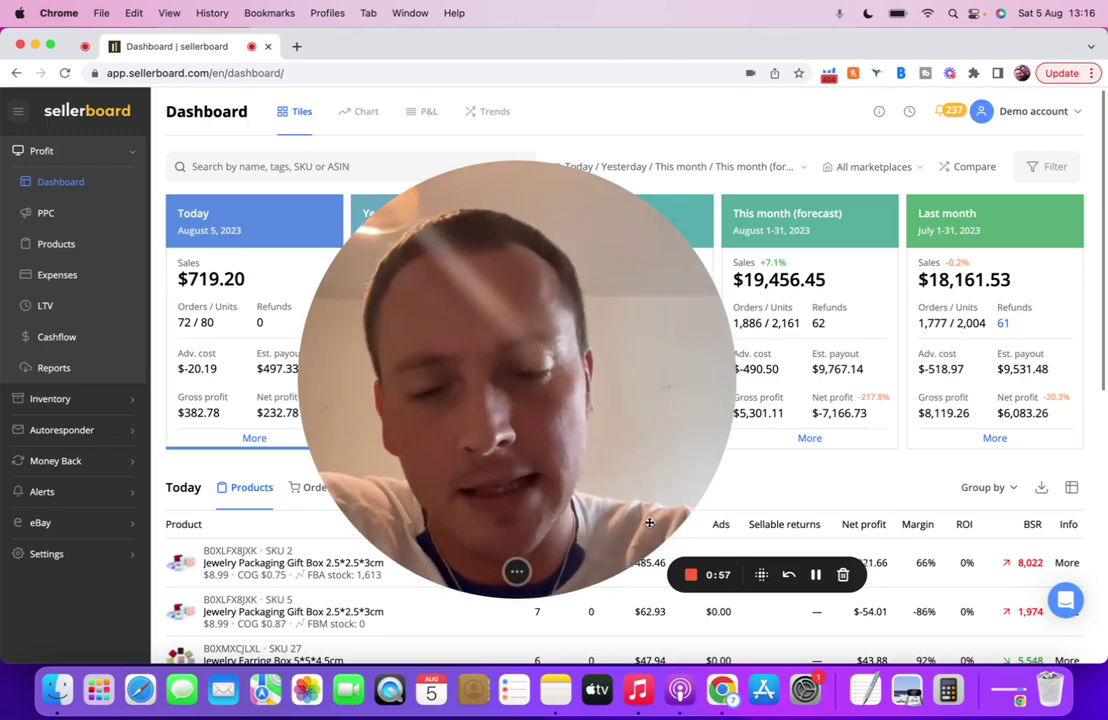
# Inspect the Today tile's tooltips for sales, estimated payout, gross and net profit figures
pyautogui.click(526, 576)
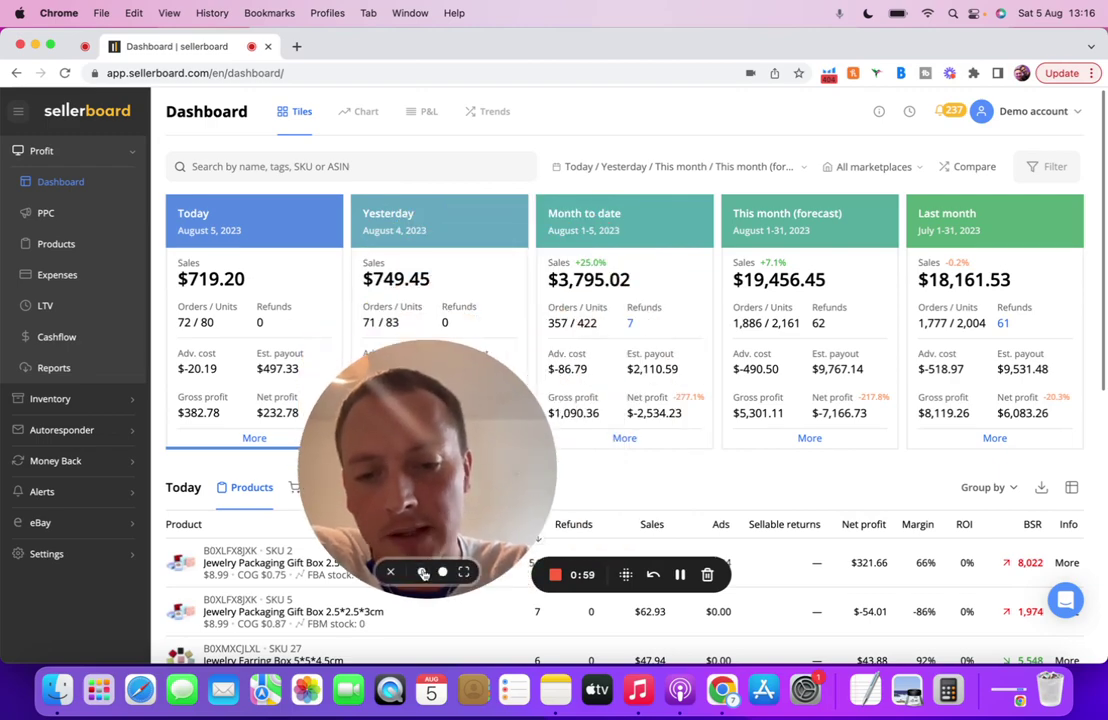
pyautogui.moveTo(374, 505); pyautogui.dragTo(519, 535)
pyautogui.moveTo(268, 366)
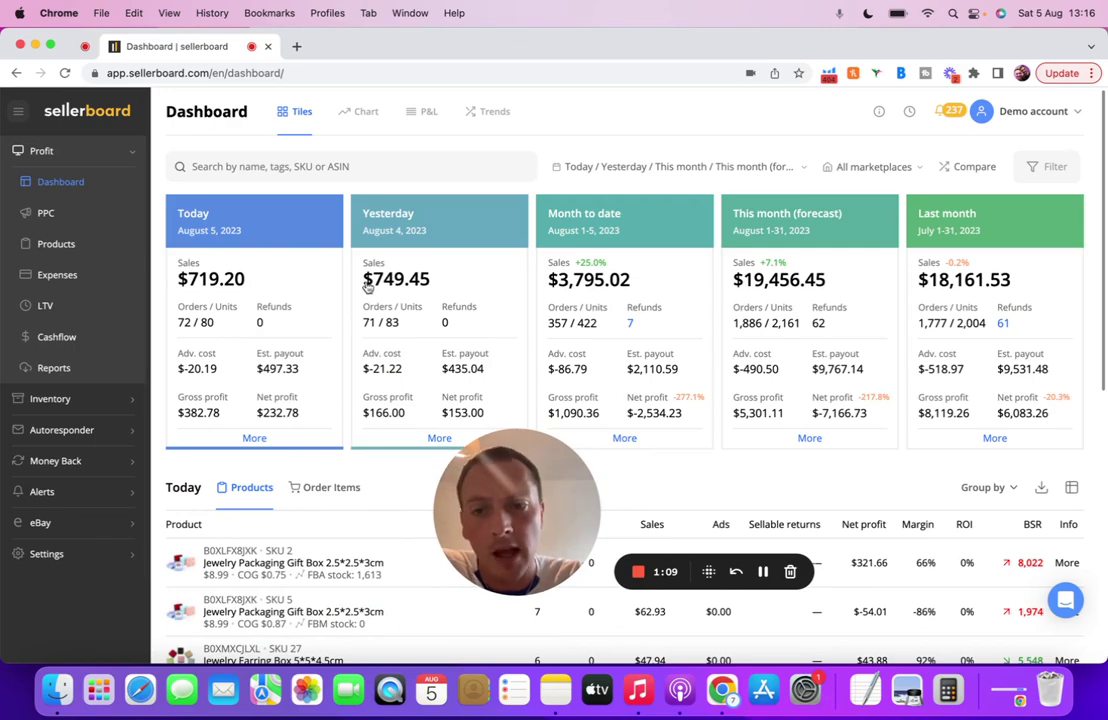
pyautogui.moveTo(372, 287)
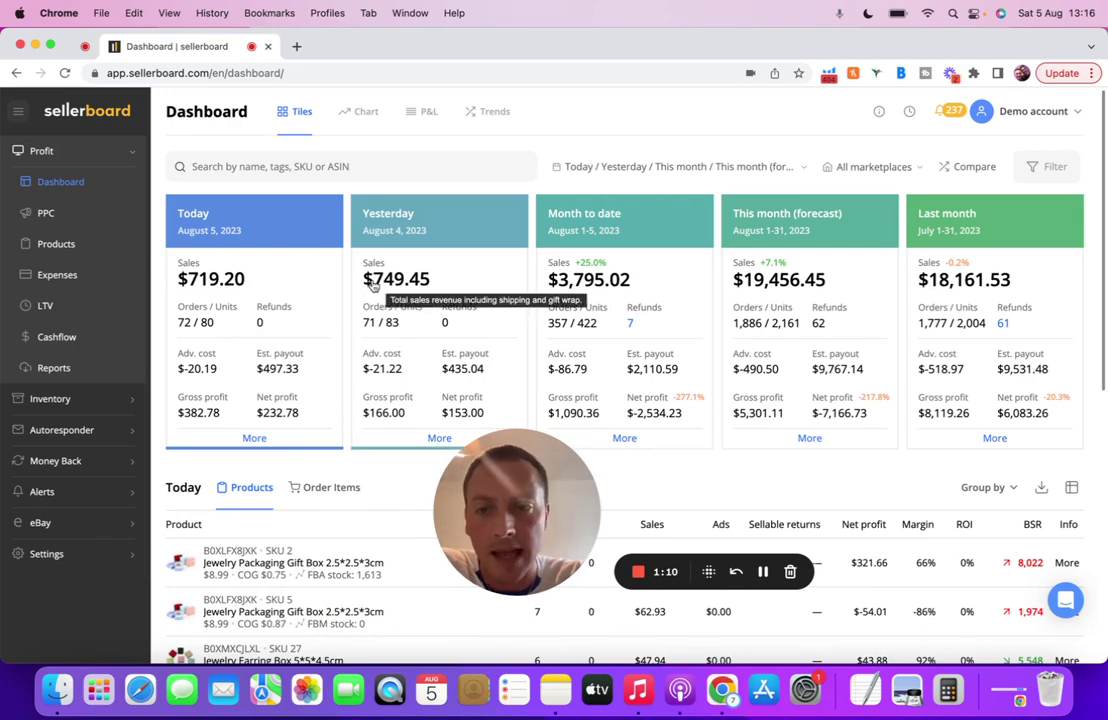
# Open the Today breakdown, examine the advertising cost sources, then close it
pyautogui.click(255, 440)
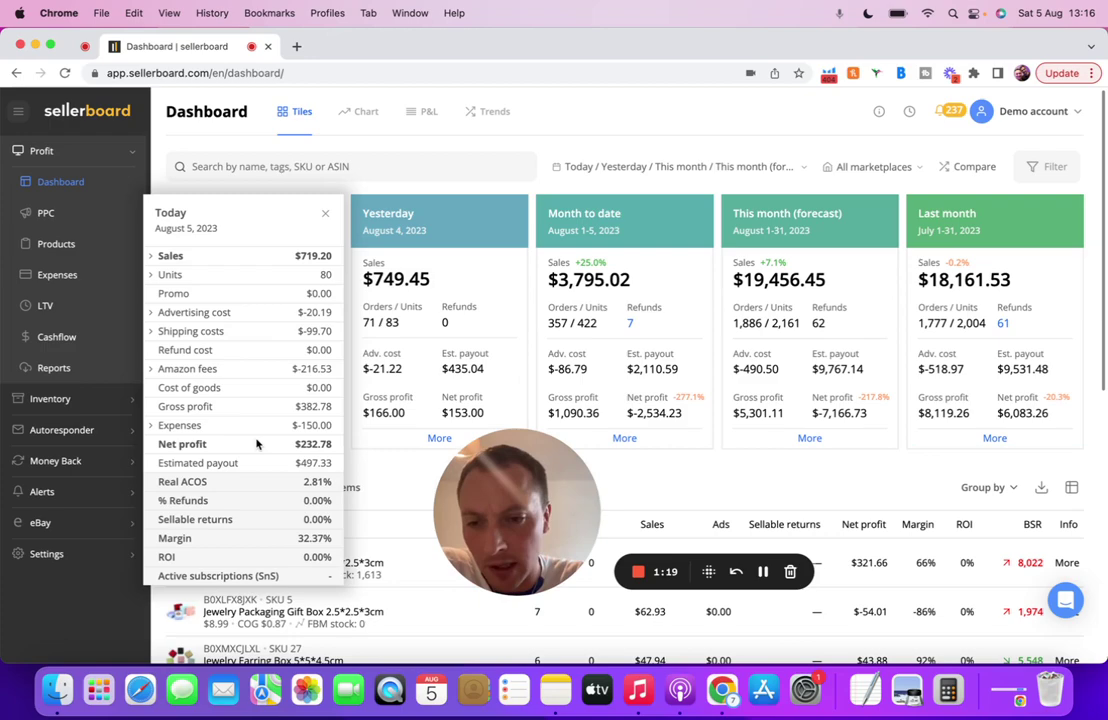
pyautogui.click(211, 318)
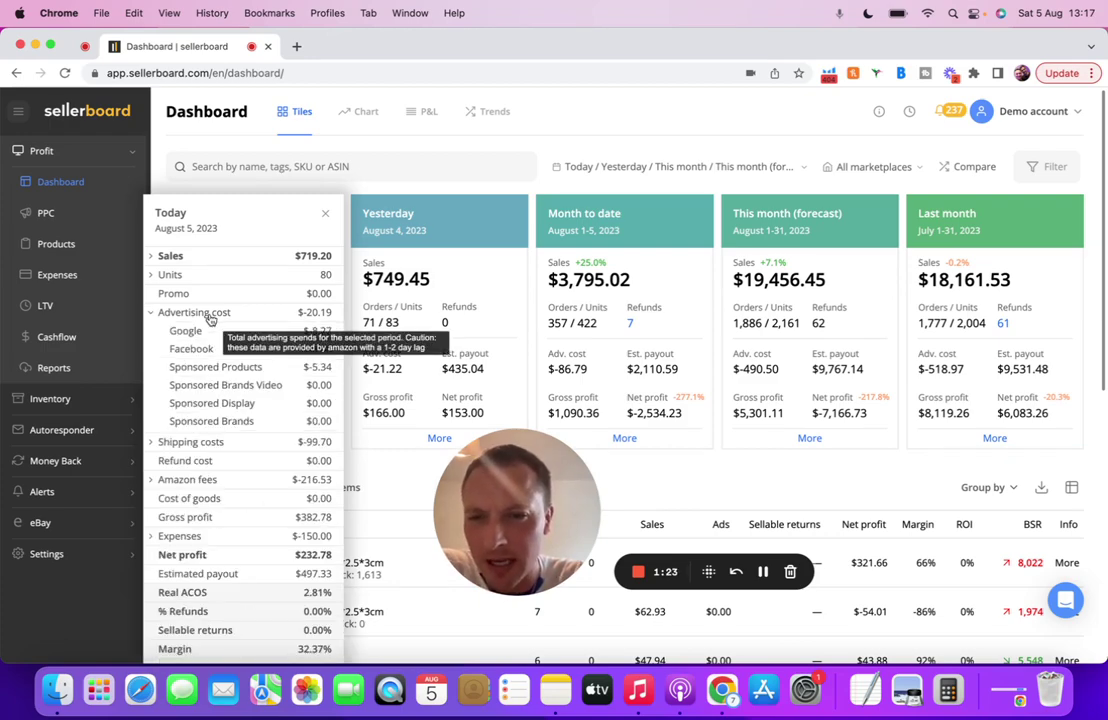
pyautogui.click(211, 318)
pyautogui.click(211, 318)
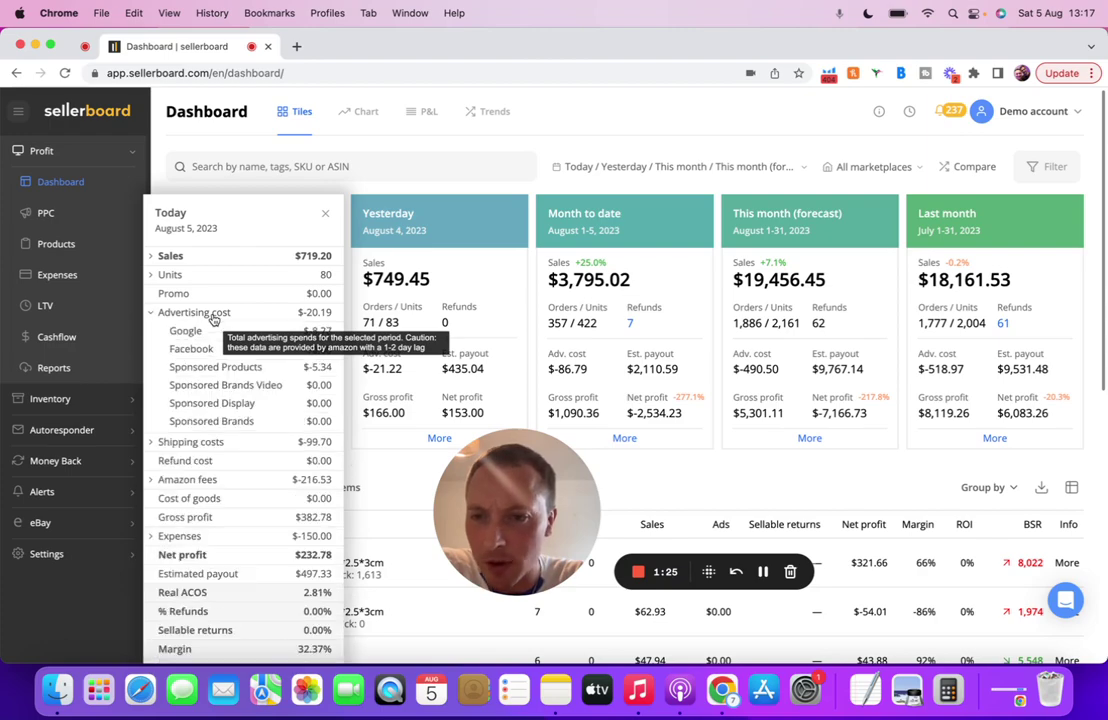
pyautogui.moveTo(216, 312)
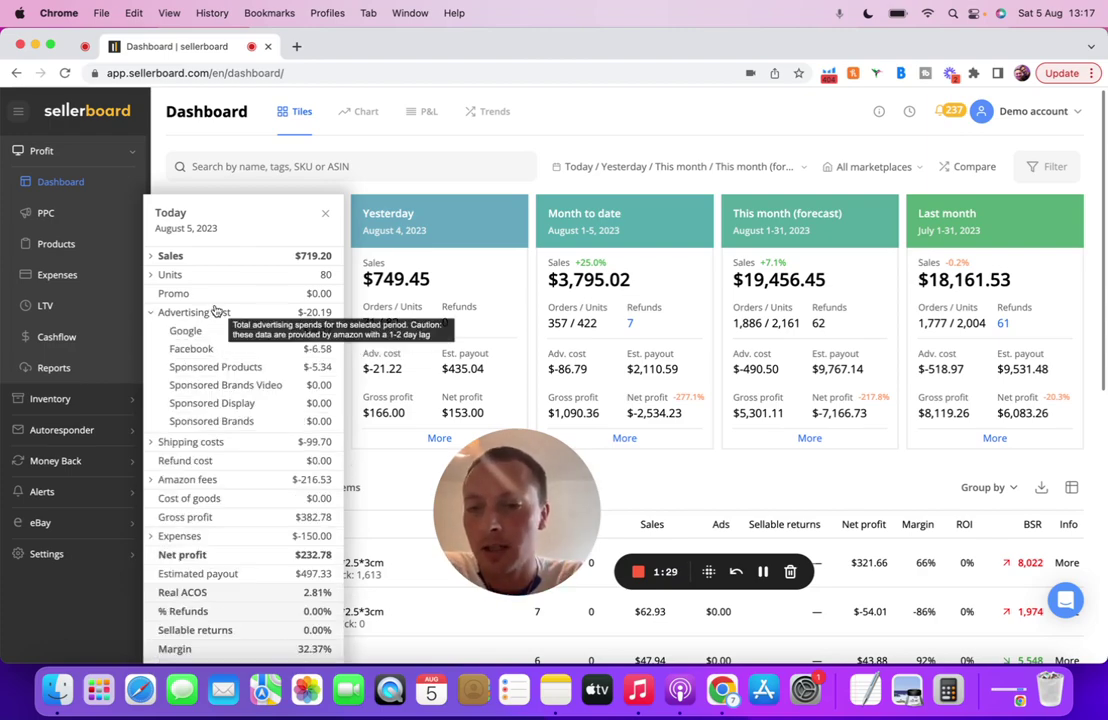
pyautogui.click(216, 312)
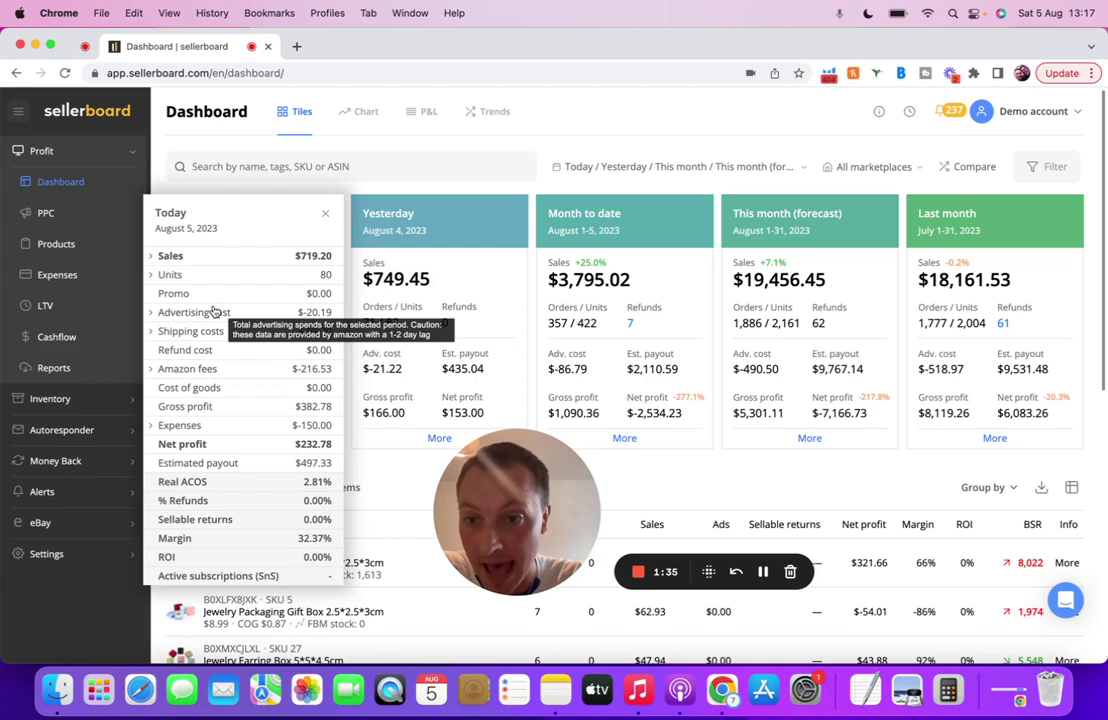
pyautogui.moveTo(209, 331)
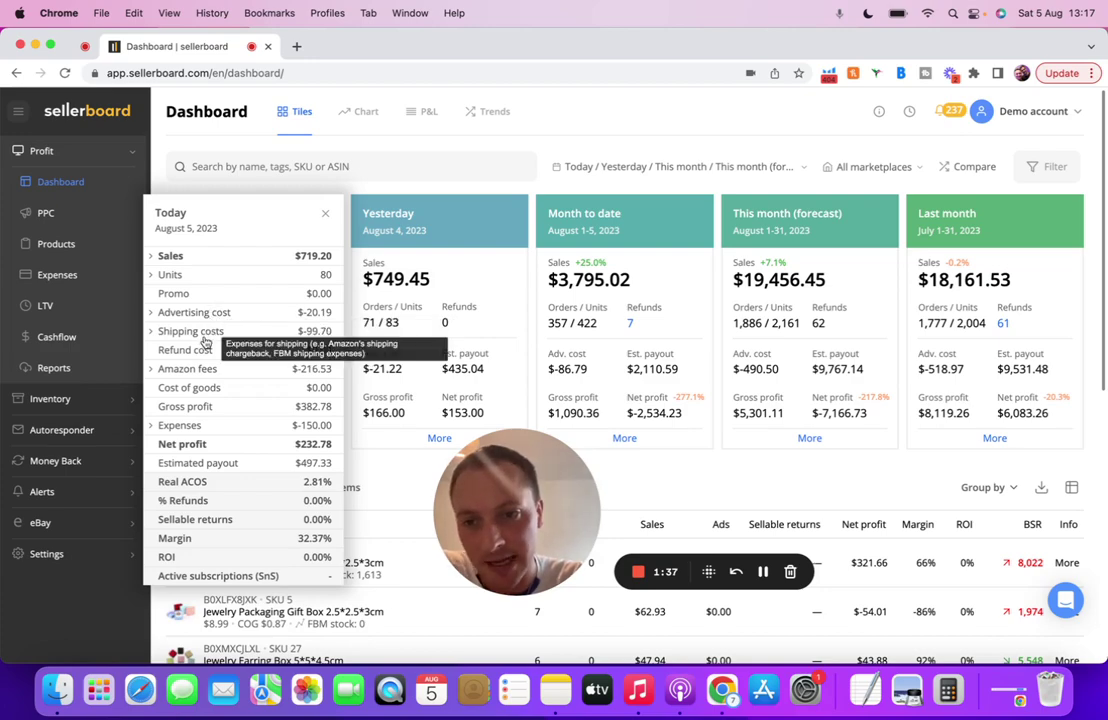
pyautogui.click(325, 213)
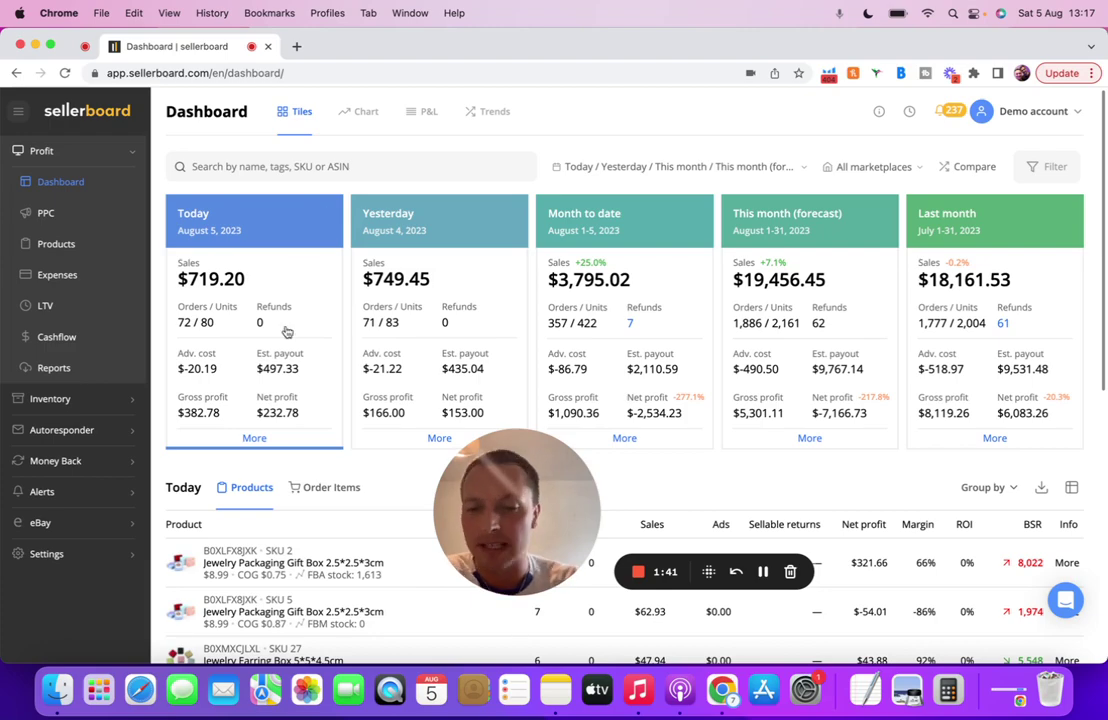
# Reopen the Today breakdown, review Amazon fees, shipping costs and expenses, then close it
pyautogui.click(254, 438)
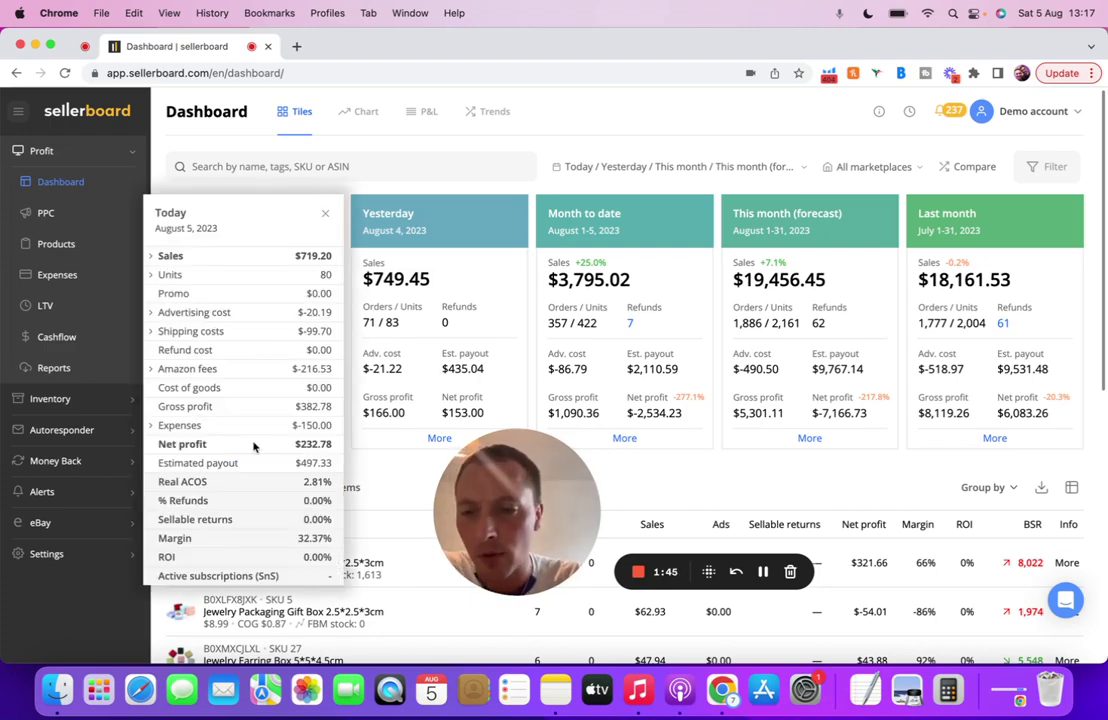
pyautogui.click(203, 372)
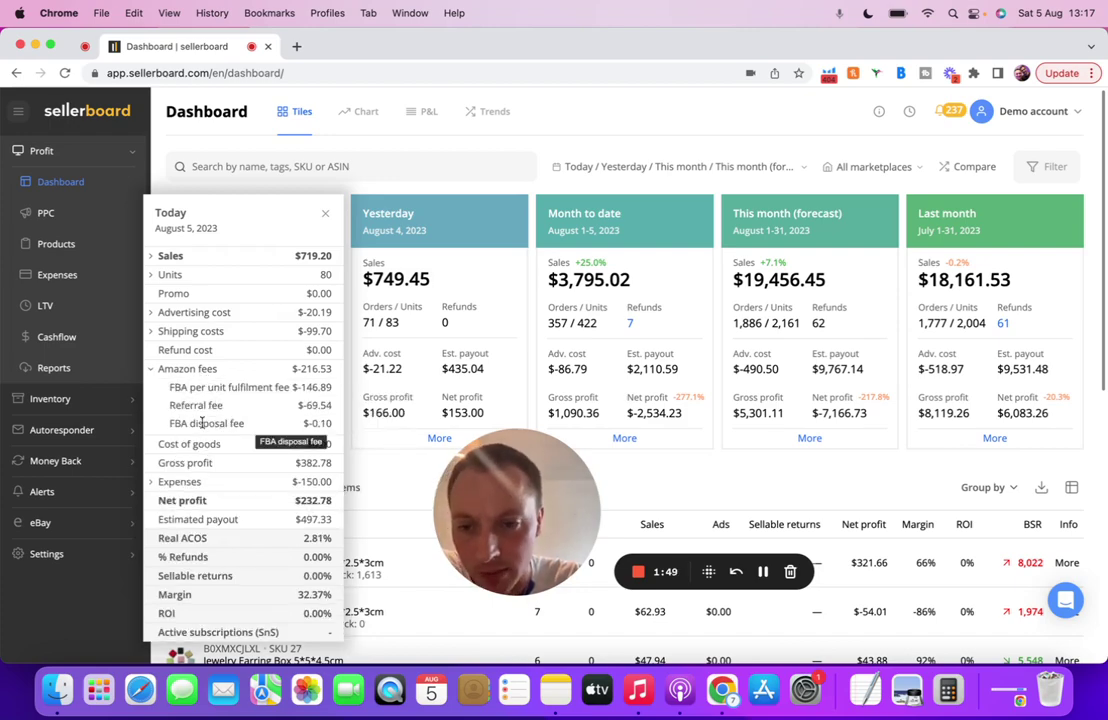
pyautogui.click(216, 372)
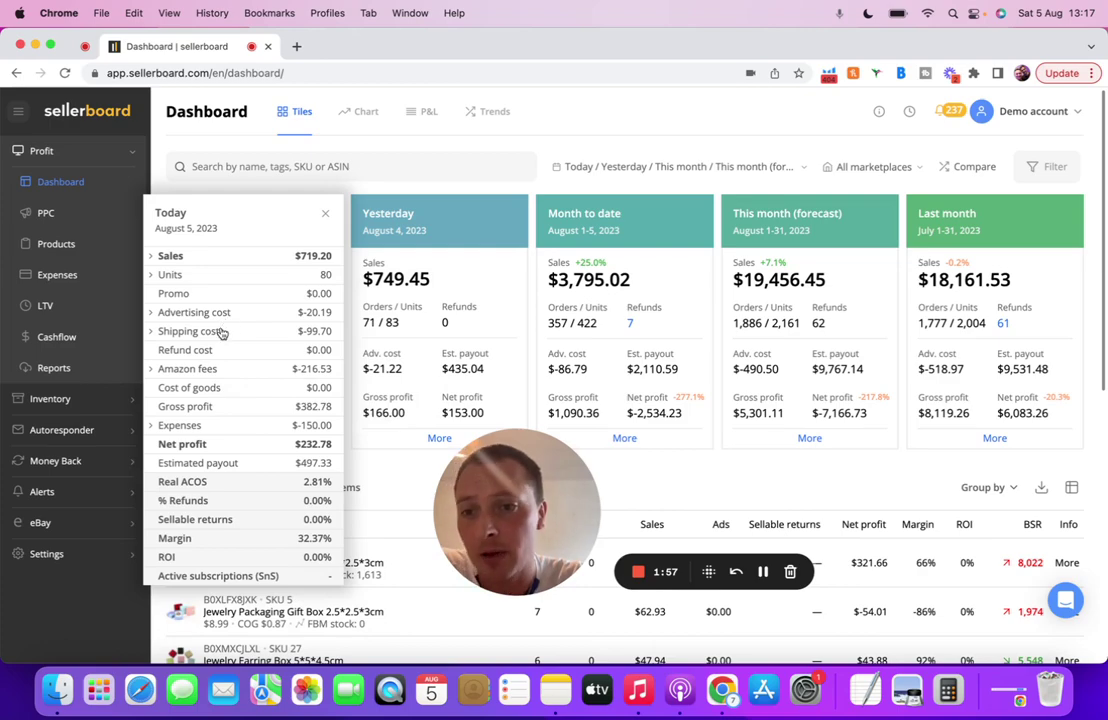
pyautogui.click(220, 333)
pyautogui.click(242, 331)
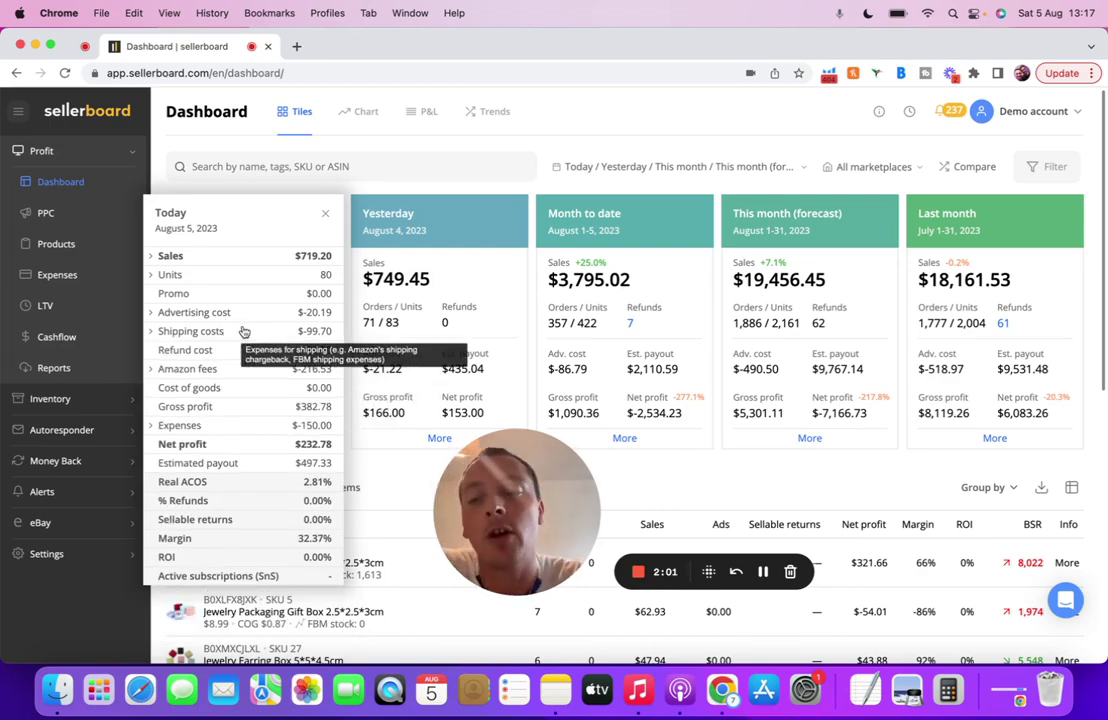
pyautogui.click(185, 425)
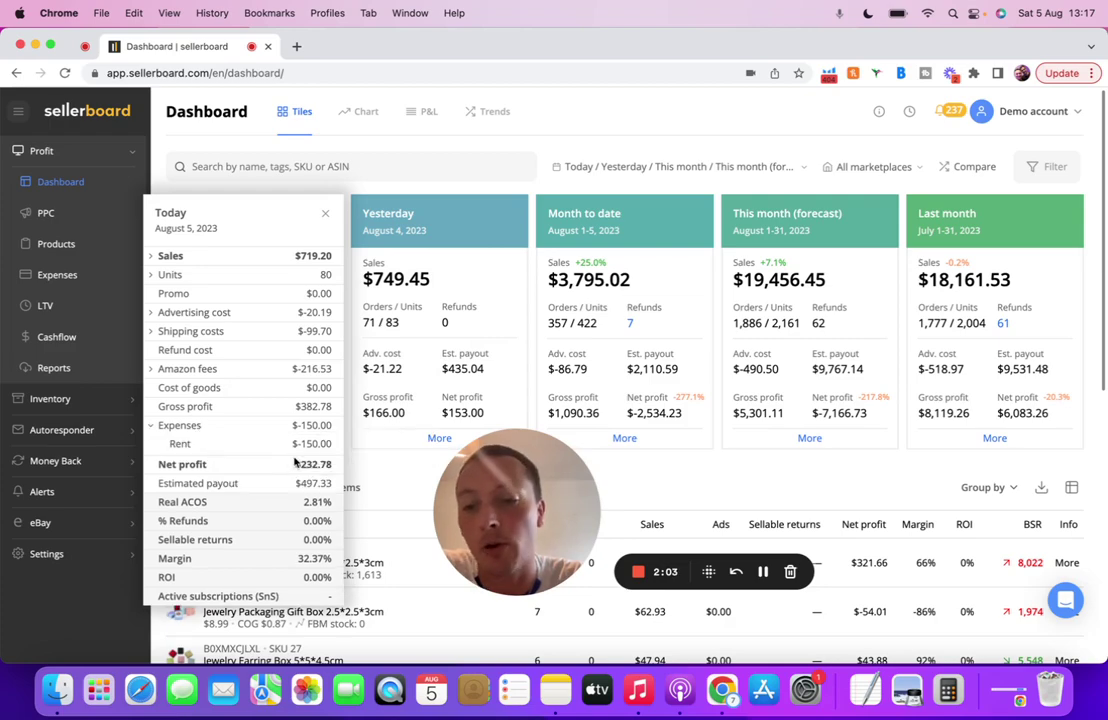
pyautogui.click(213, 427)
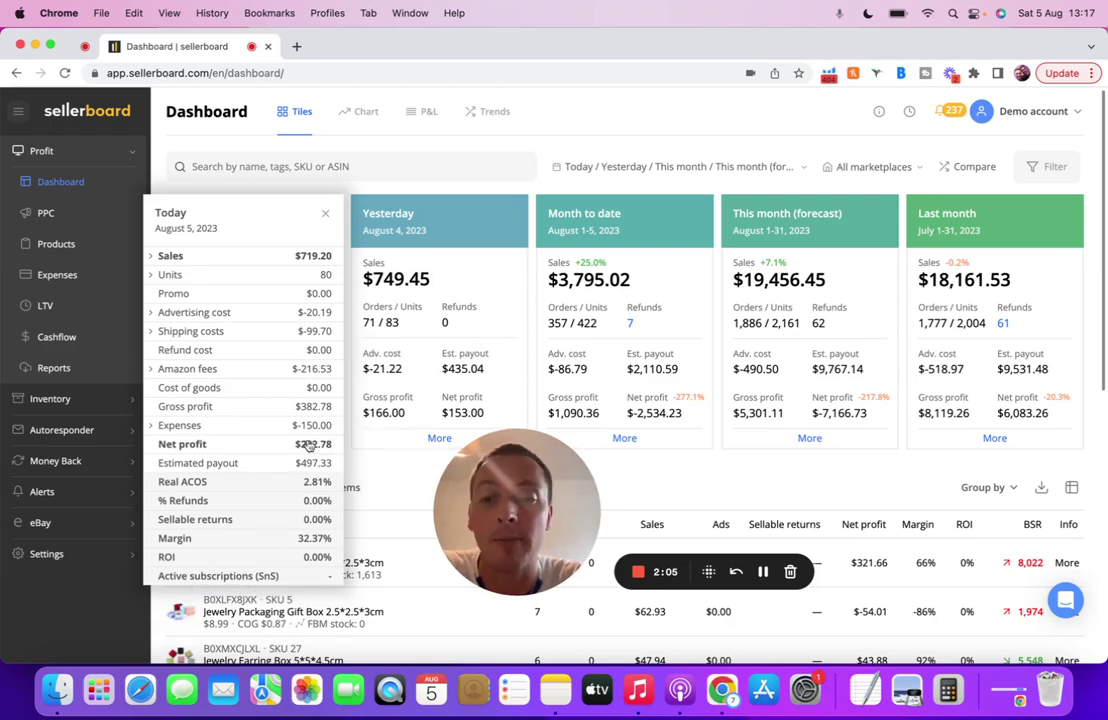
pyautogui.click(371, 463)
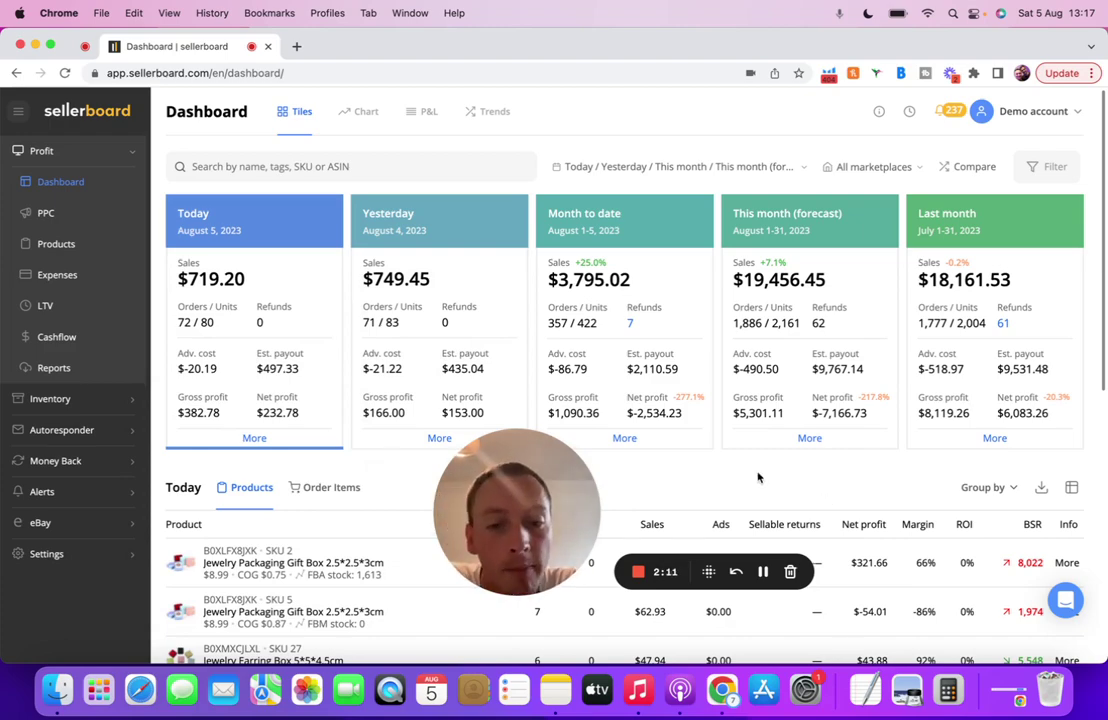
# Review the Month to date breakdown's Amazon fees, then close it
pyautogui.click(628, 441)
pyautogui.click(558, 368)
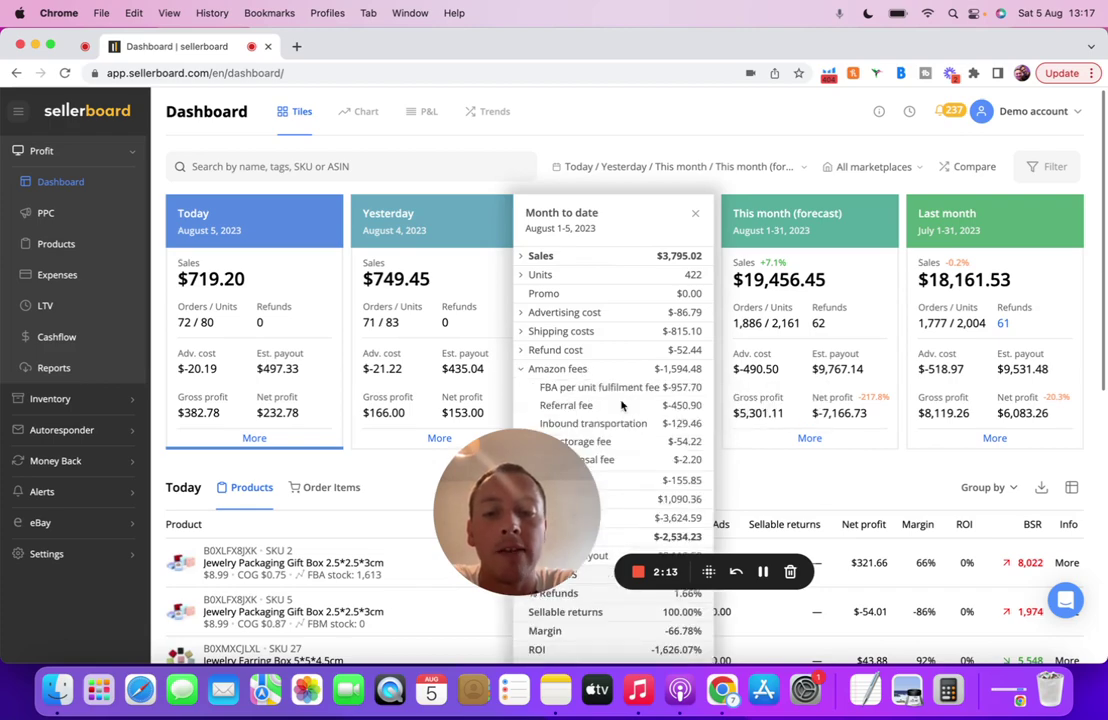
pyautogui.scroll(-2, 622, 407)
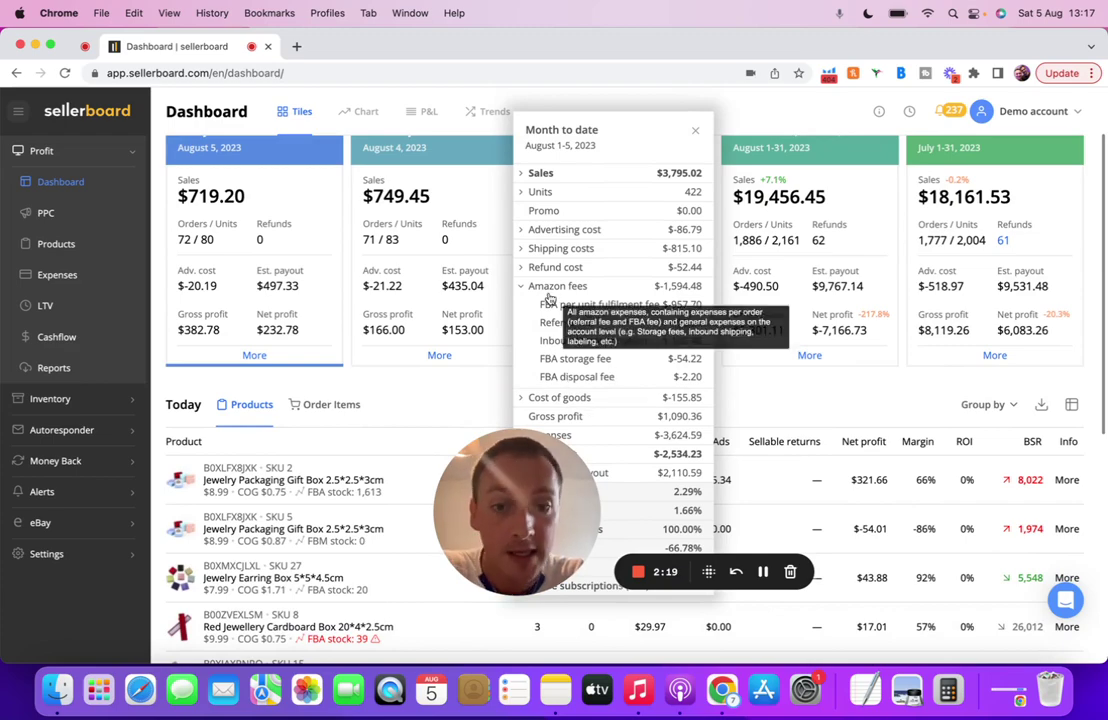
pyautogui.click(740, 379)
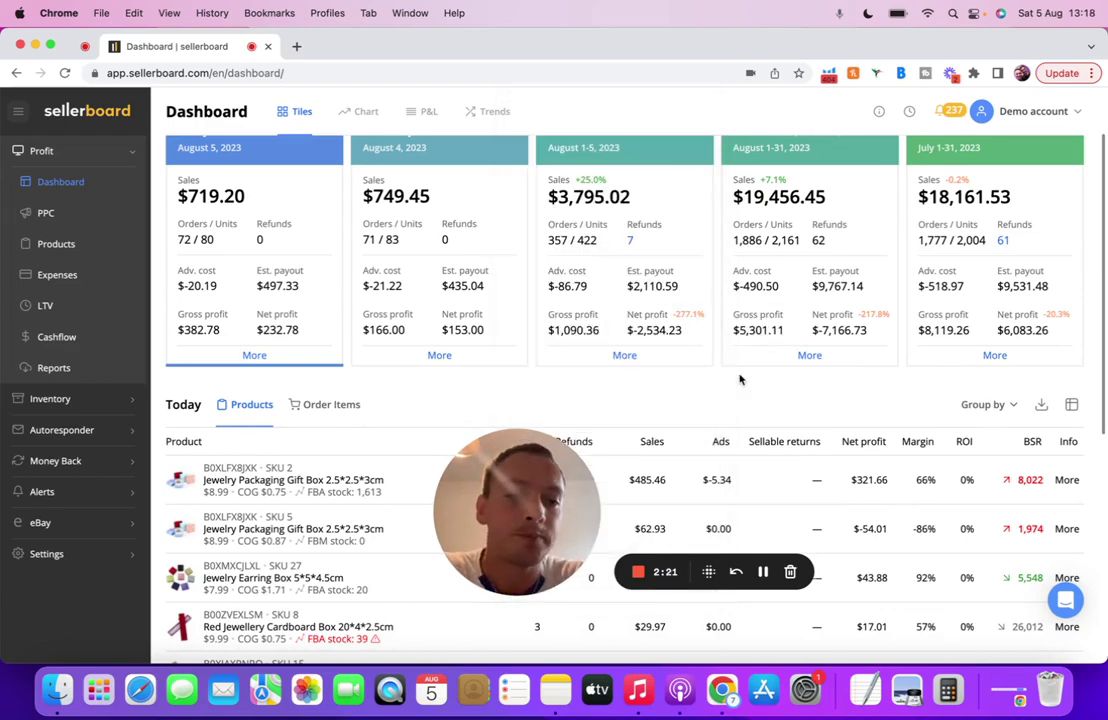
# Check the dashboard tiles and open the date-range preset list
pyautogui.scroll(1, 782, 373)
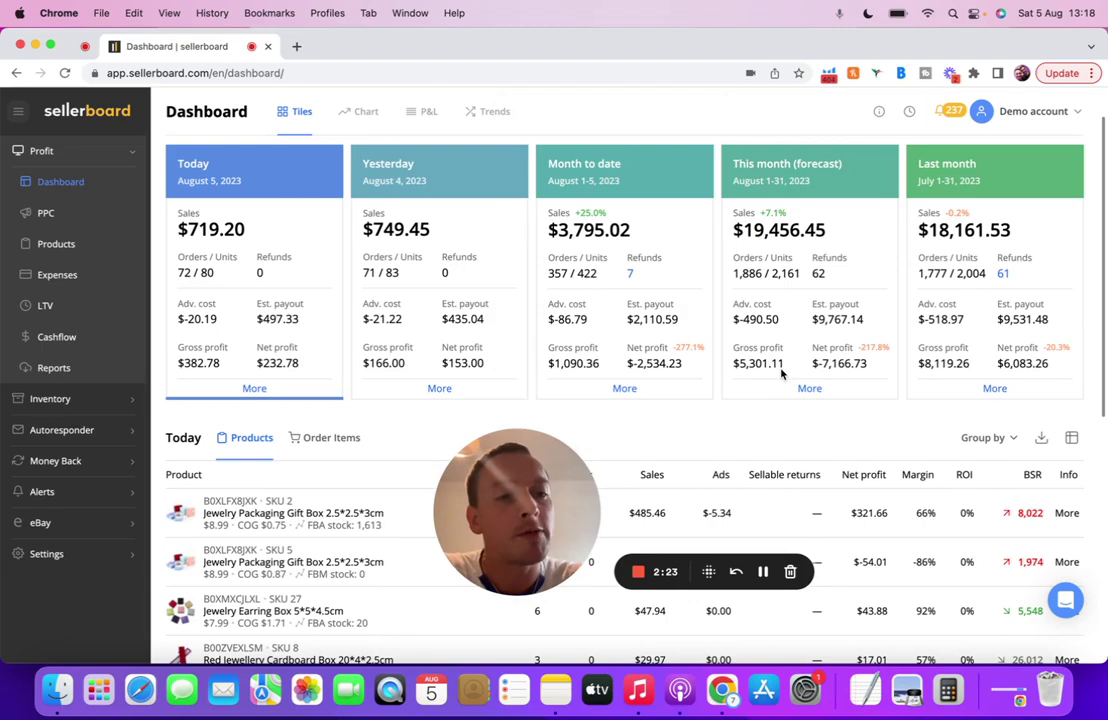
pyautogui.scroll(2, 913, 356)
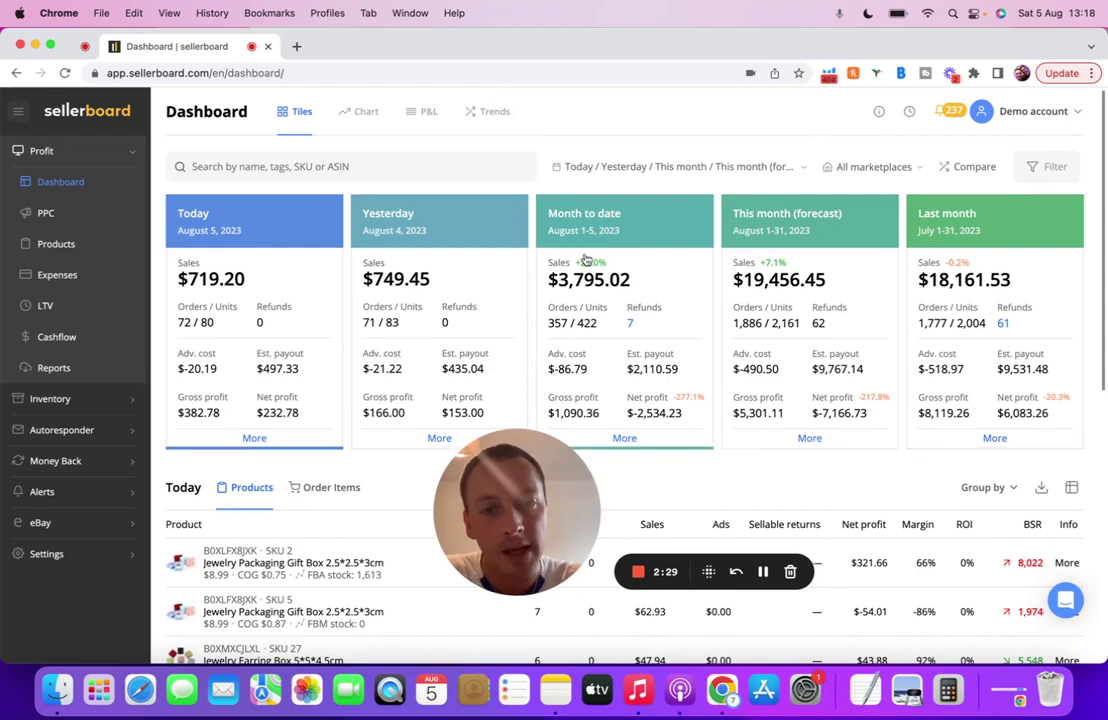
pyautogui.moveTo(595, 273)
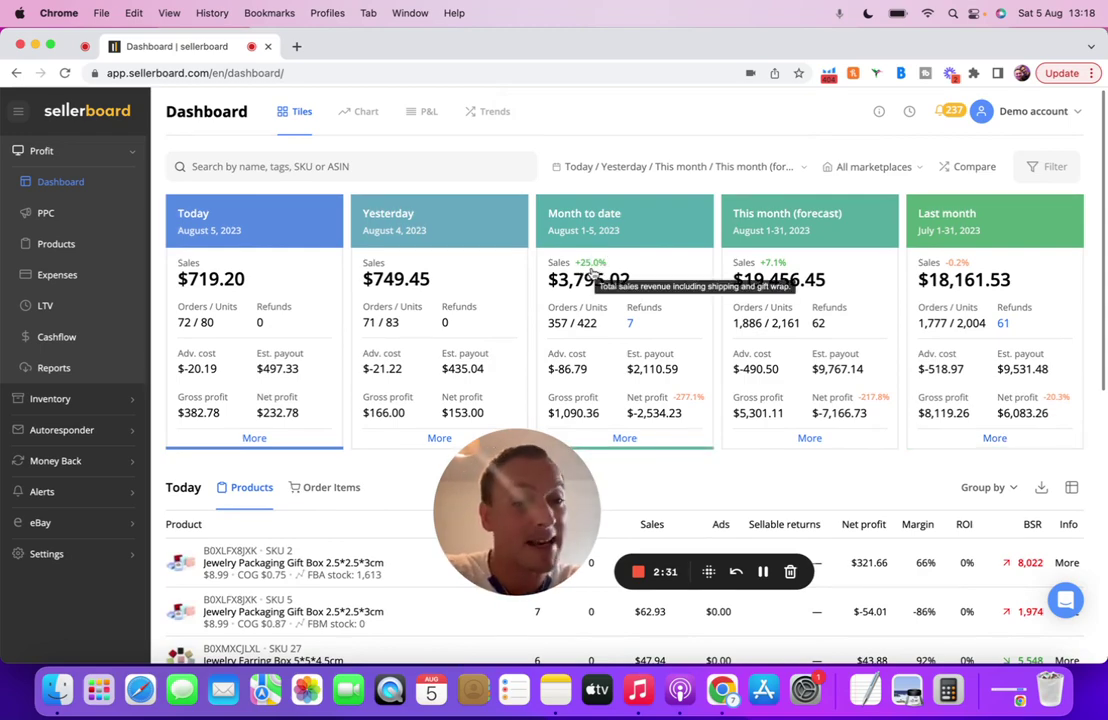
pyautogui.moveTo(960, 270)
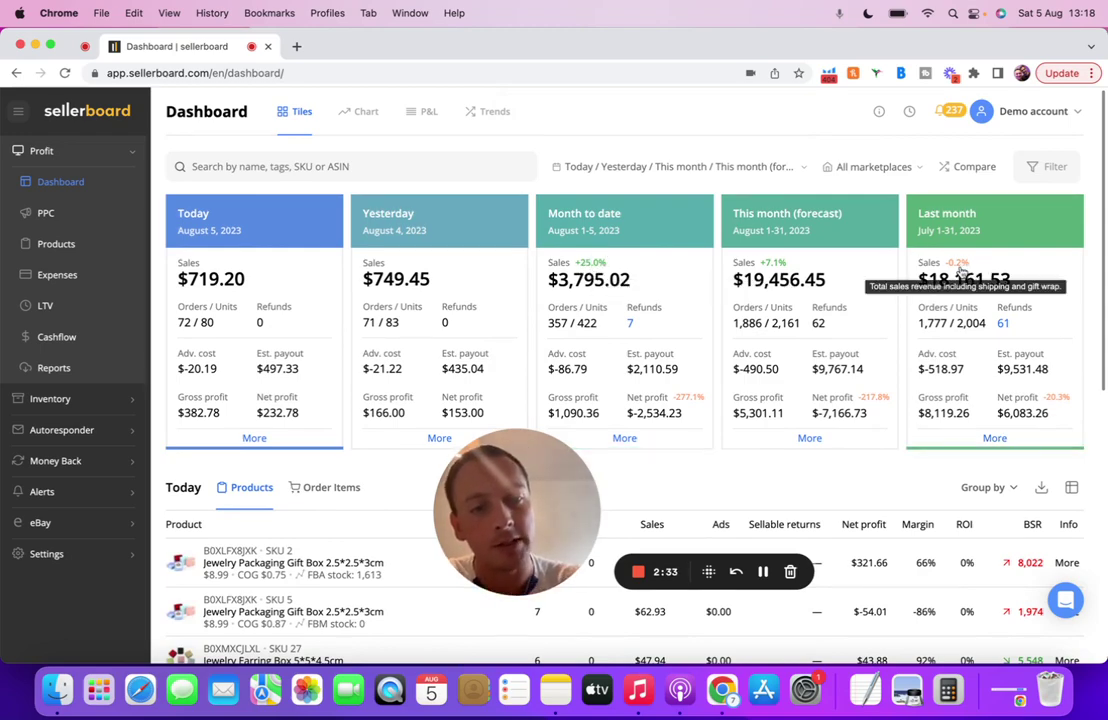
pyautogui.moveTo(776, 274)
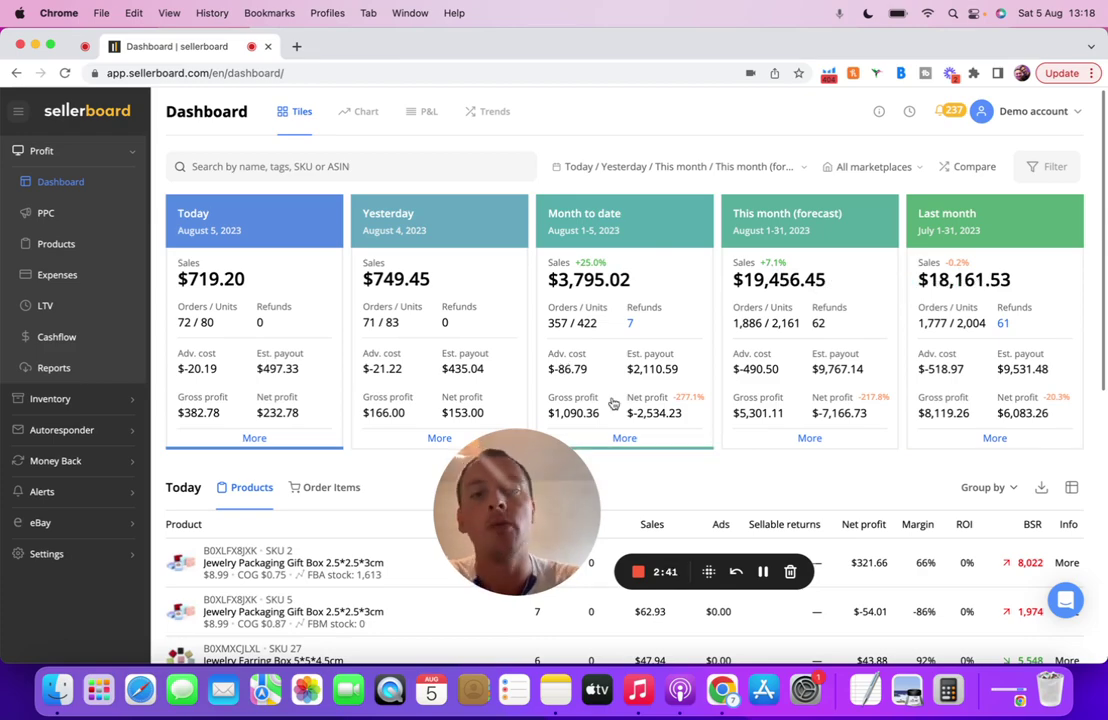
pyautogui.click(779, 168)
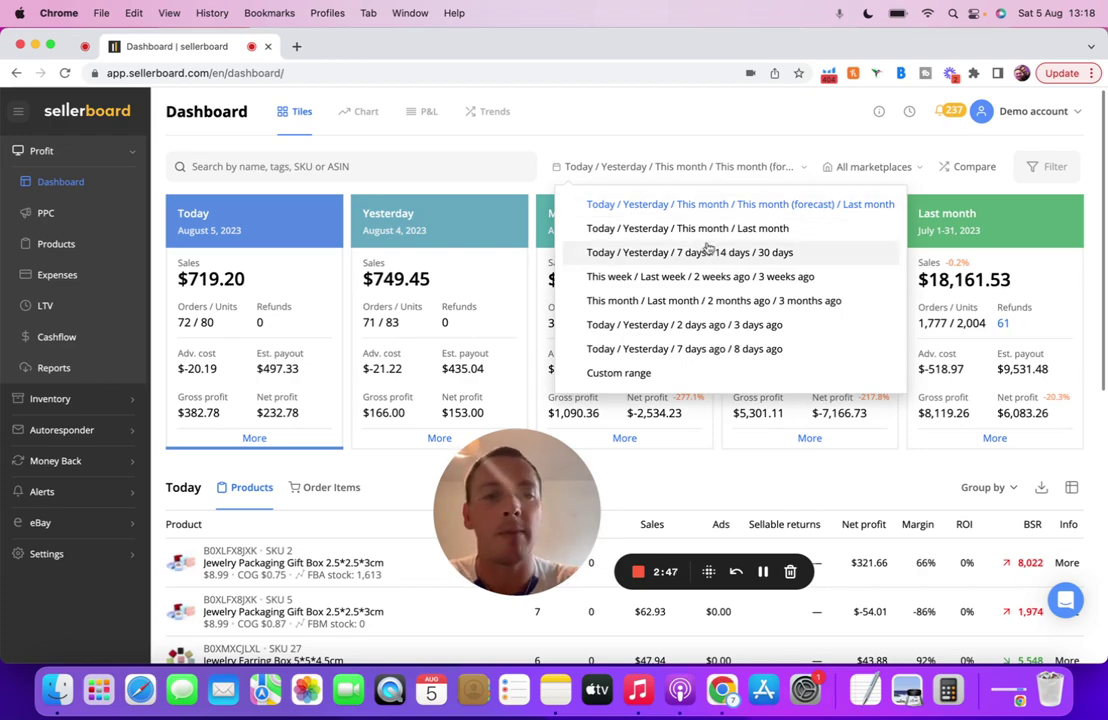
# Filter the dashboard by the copied ASIN to the FBA and FBM Jewelry Packaging Gift Box listings
pyautogui.click(774, 164)
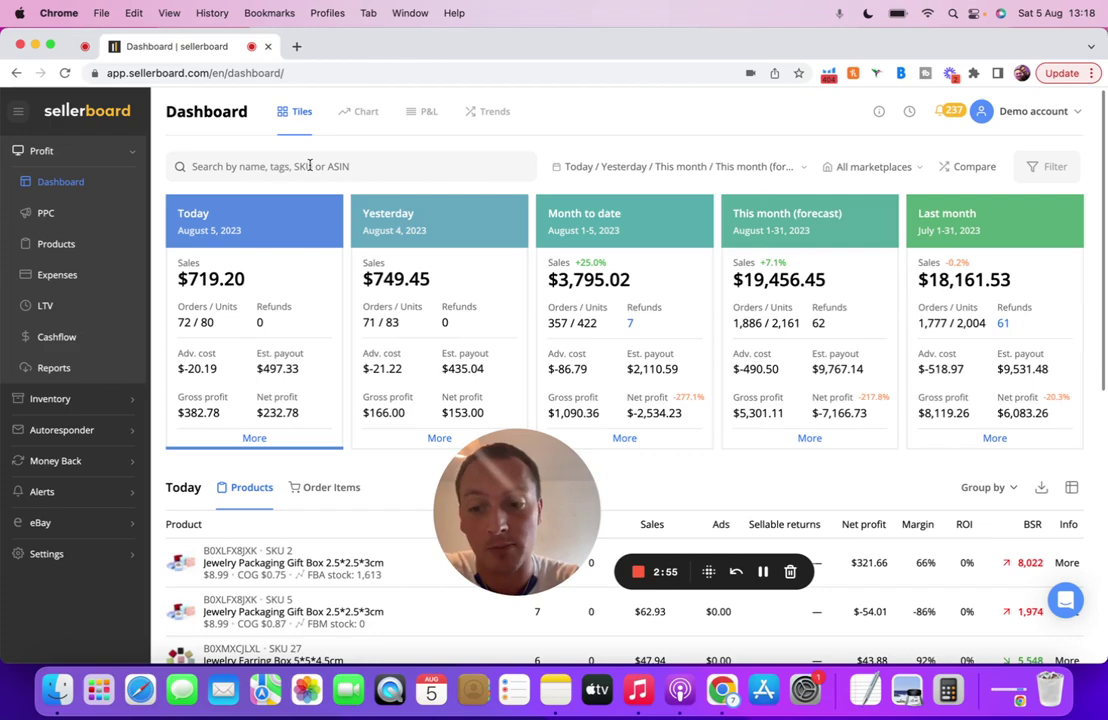
pyautogui.click(198, 551)
pyautogui.click(324, 168)
pyautogui.rightClick(326, 177)
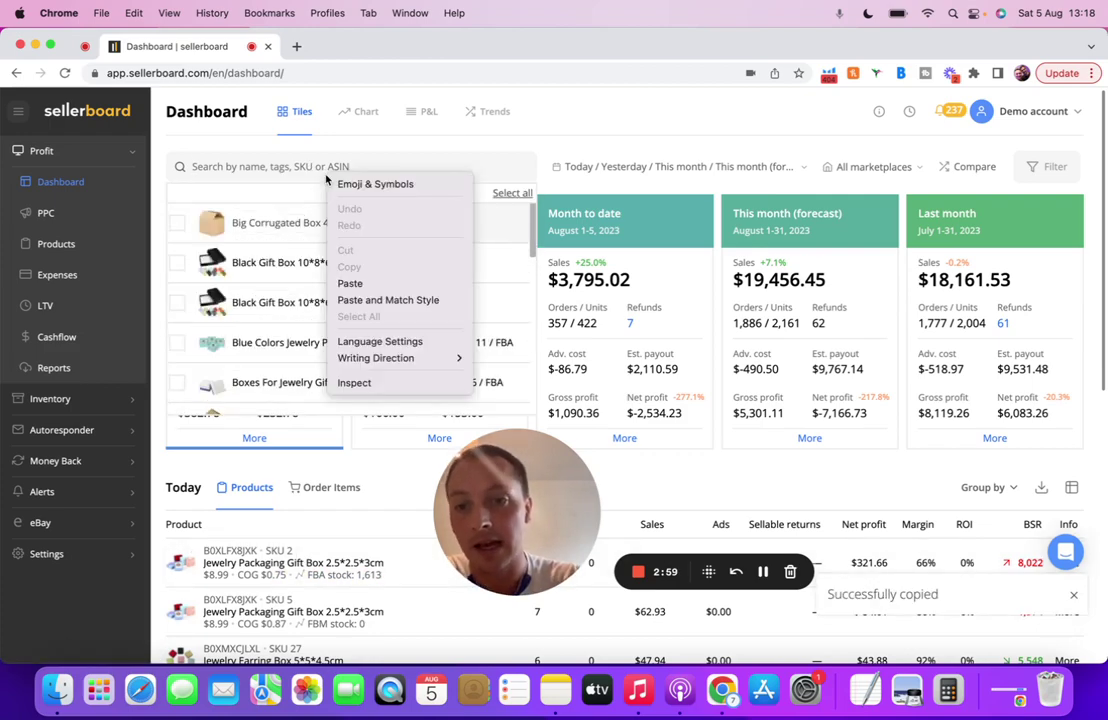
pyautogui.click(352, 284)
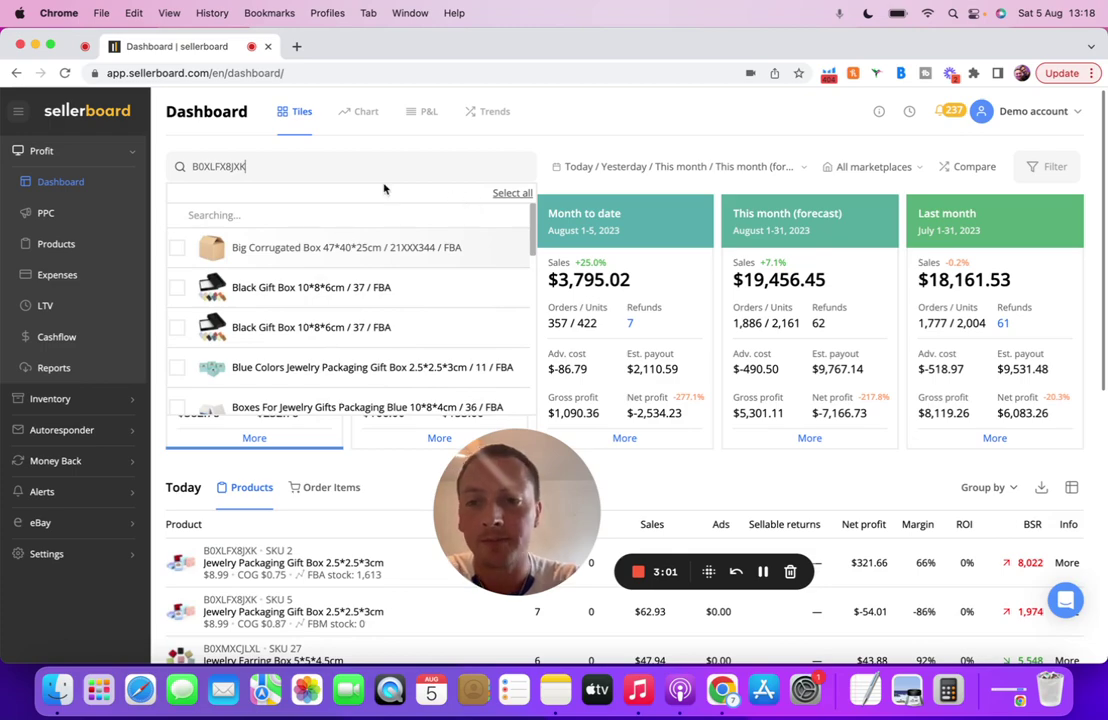
pyautogui.click(366, 223)
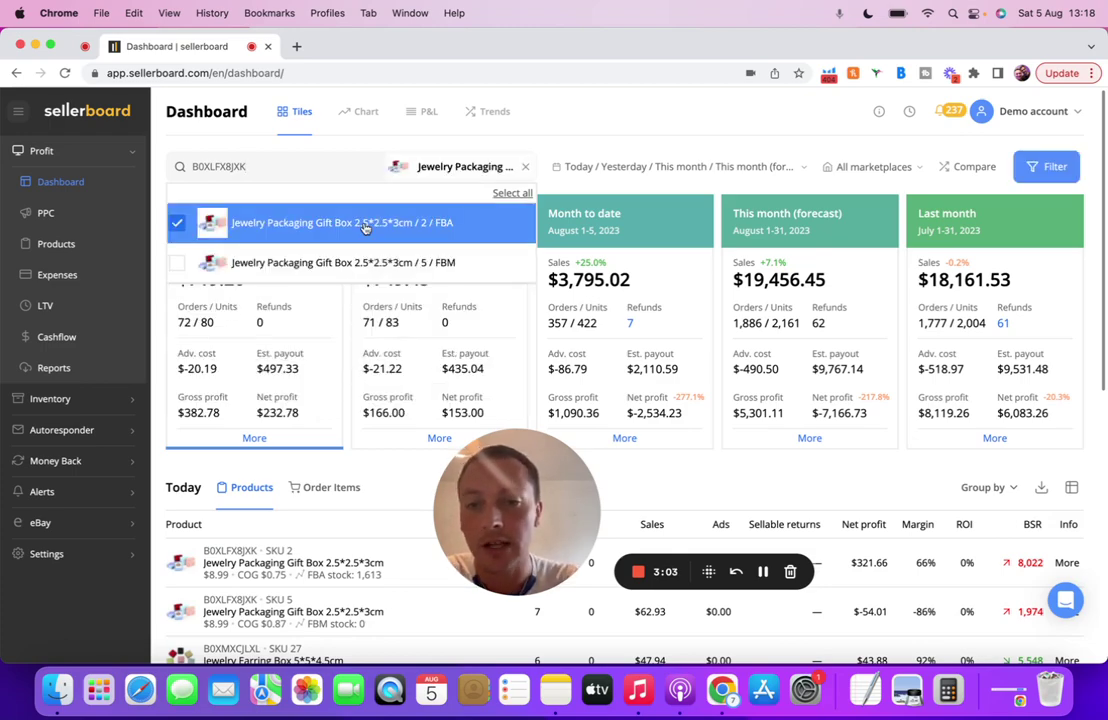
pyautogui.click(366, 261)
pyautogui.click(1048, 168)
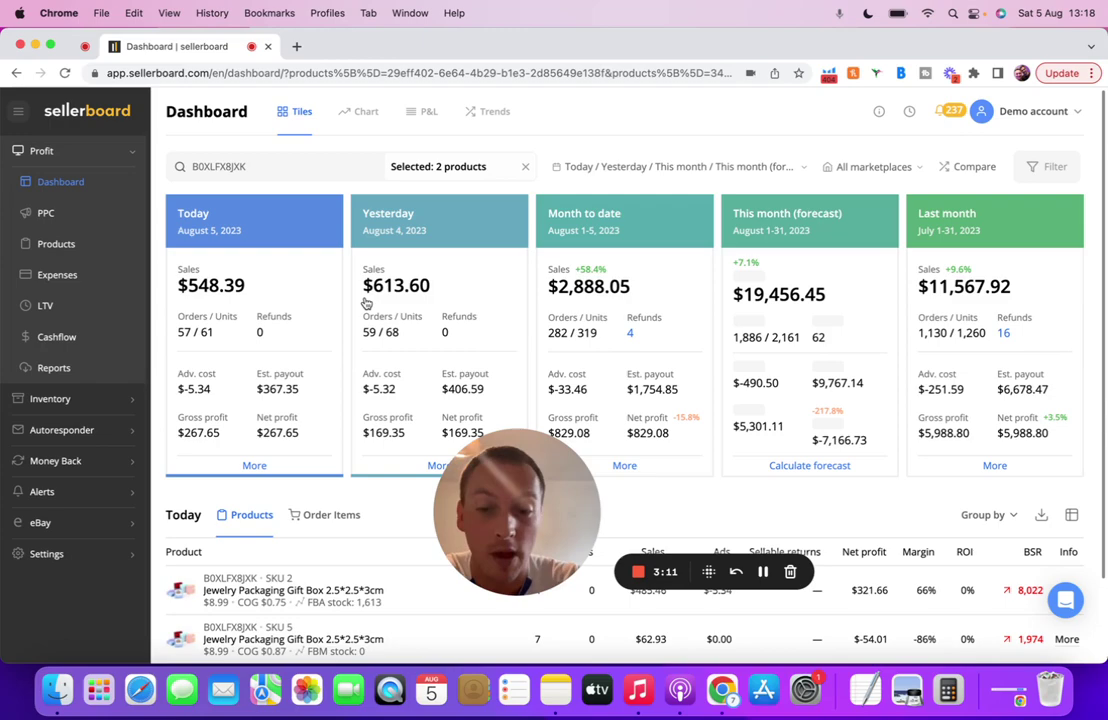
# Review the filtered results, then clear the two-product selection from the search
pyautogui.scroll(-3, 366, 303)
pyautogui.scroll(3, 366, 303)
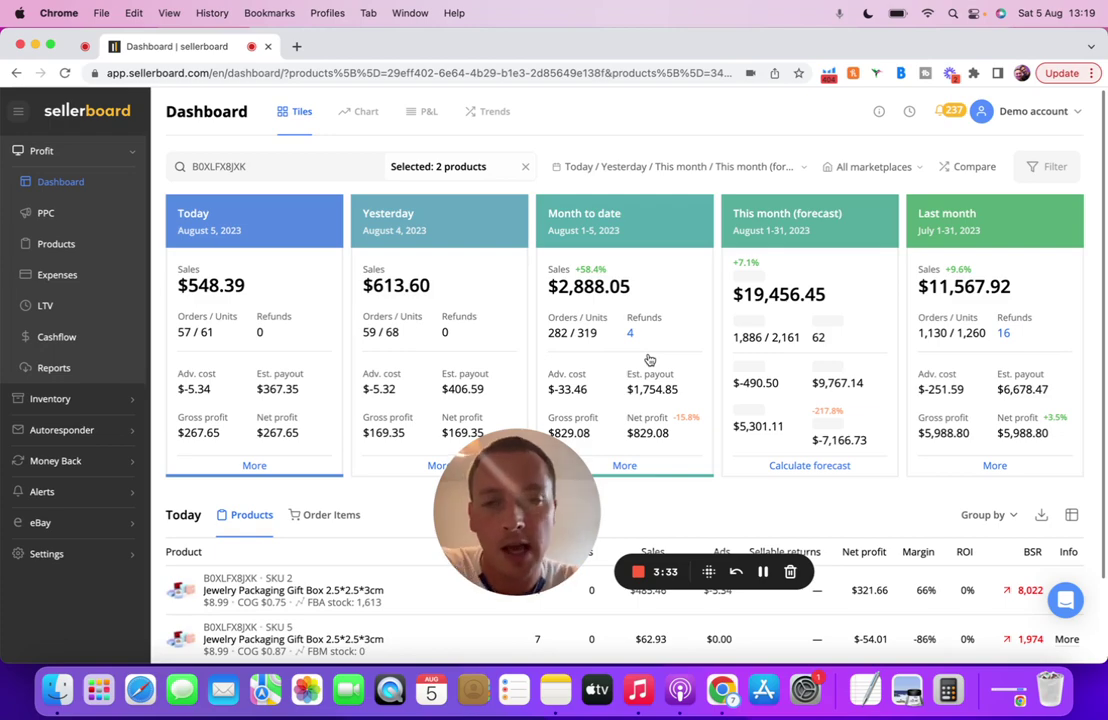
pyautogui.click(524, 167)
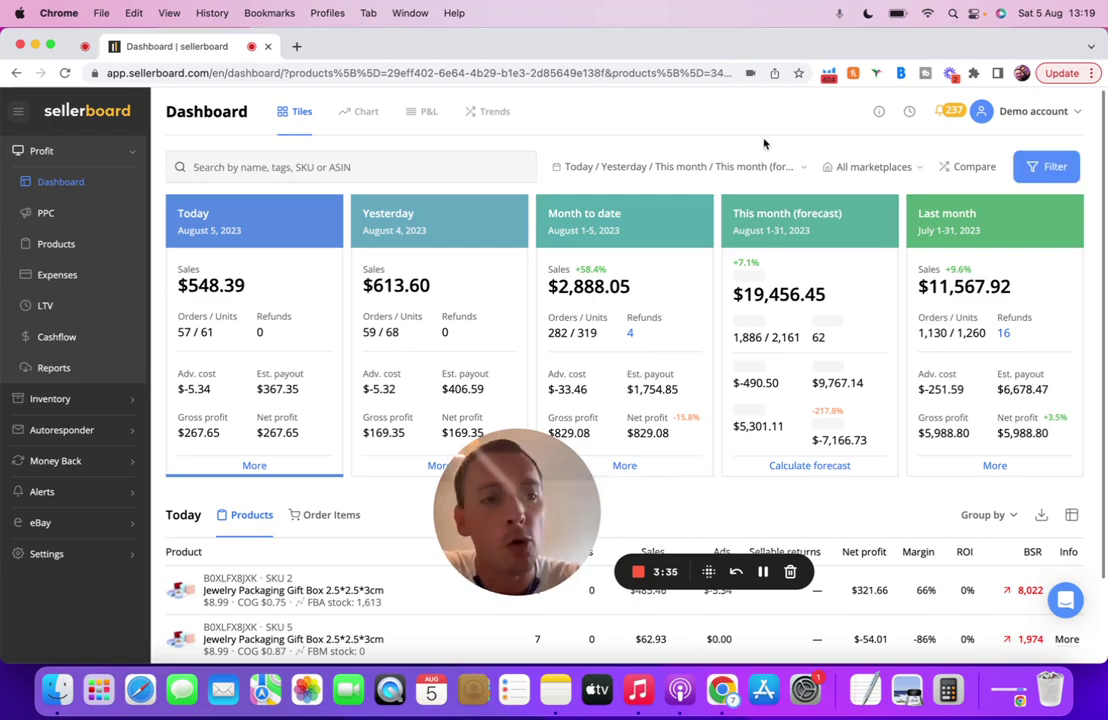
# Show all products again and sort today's table by units sold, highest first
pyautogui.click(1048, 166)
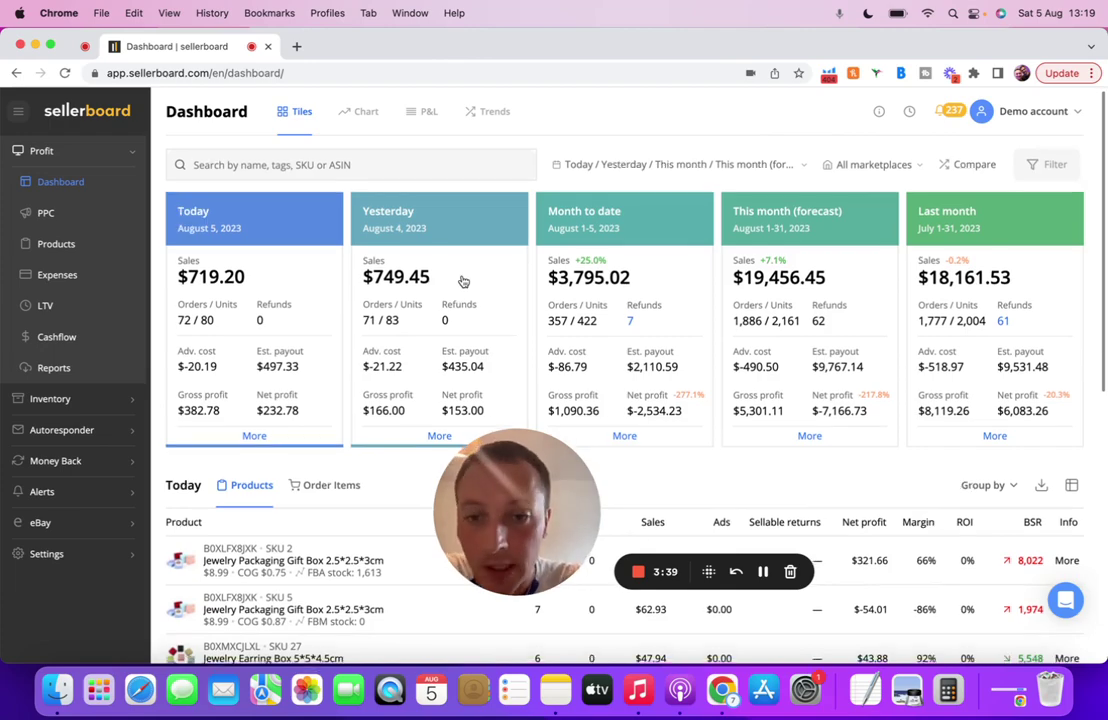
pyautogui.scroll(-2, 463, 281)
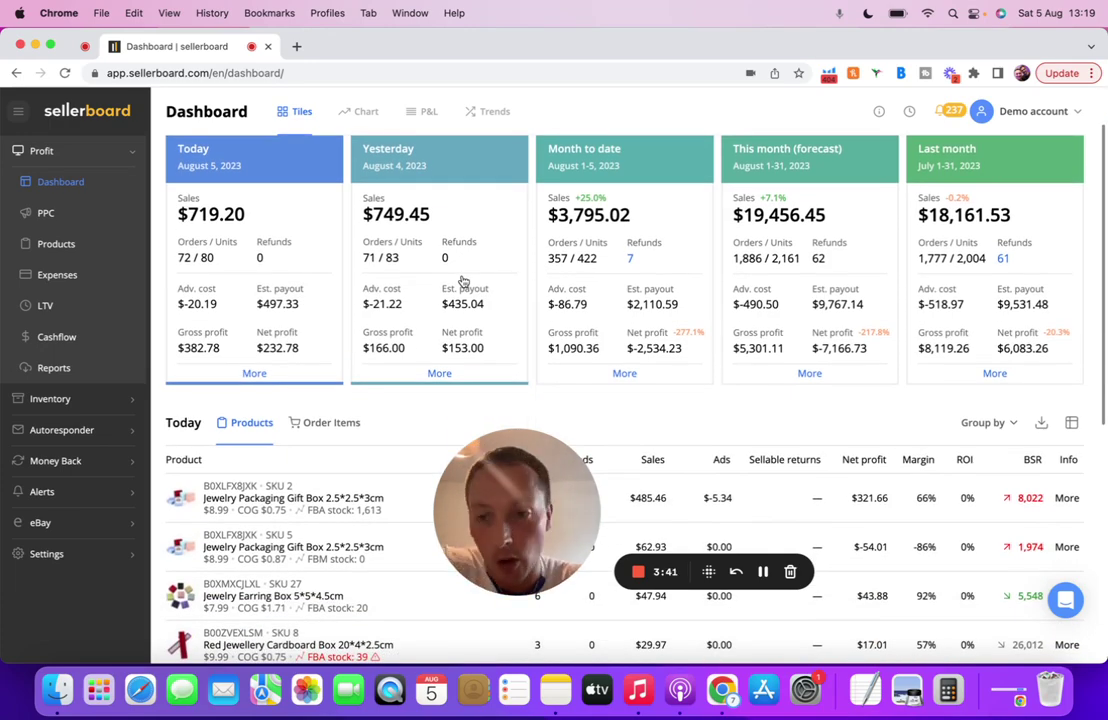
pyautogui.scroll(-5, 463, 281)
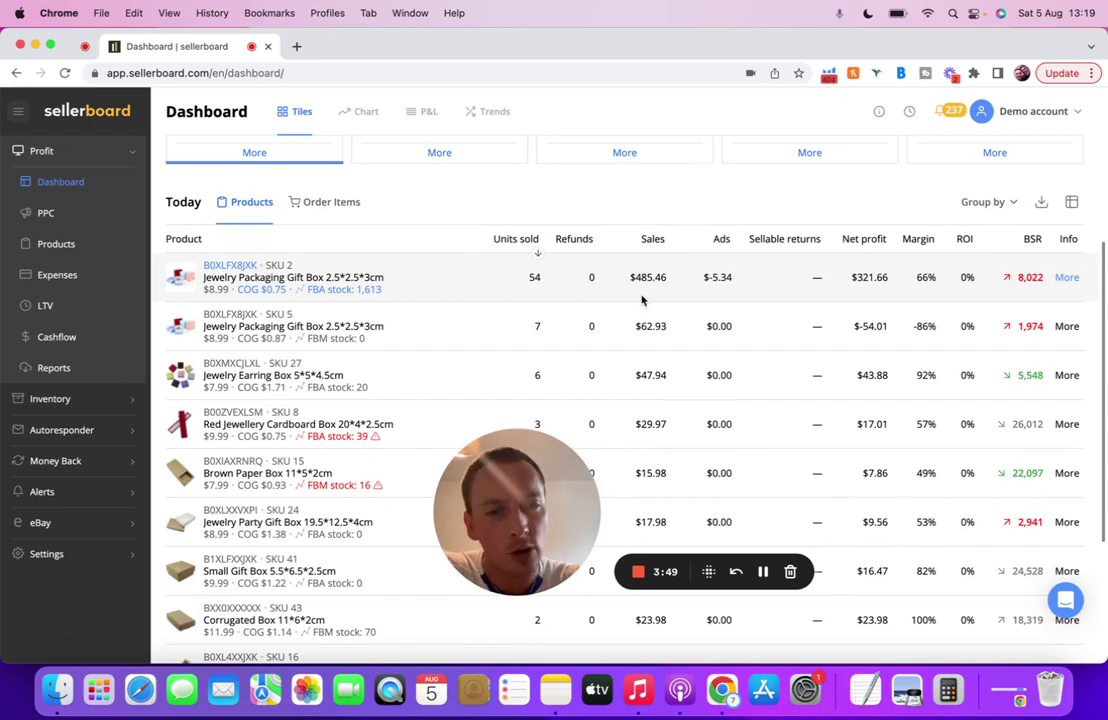
pyautogui.click(535, 252)
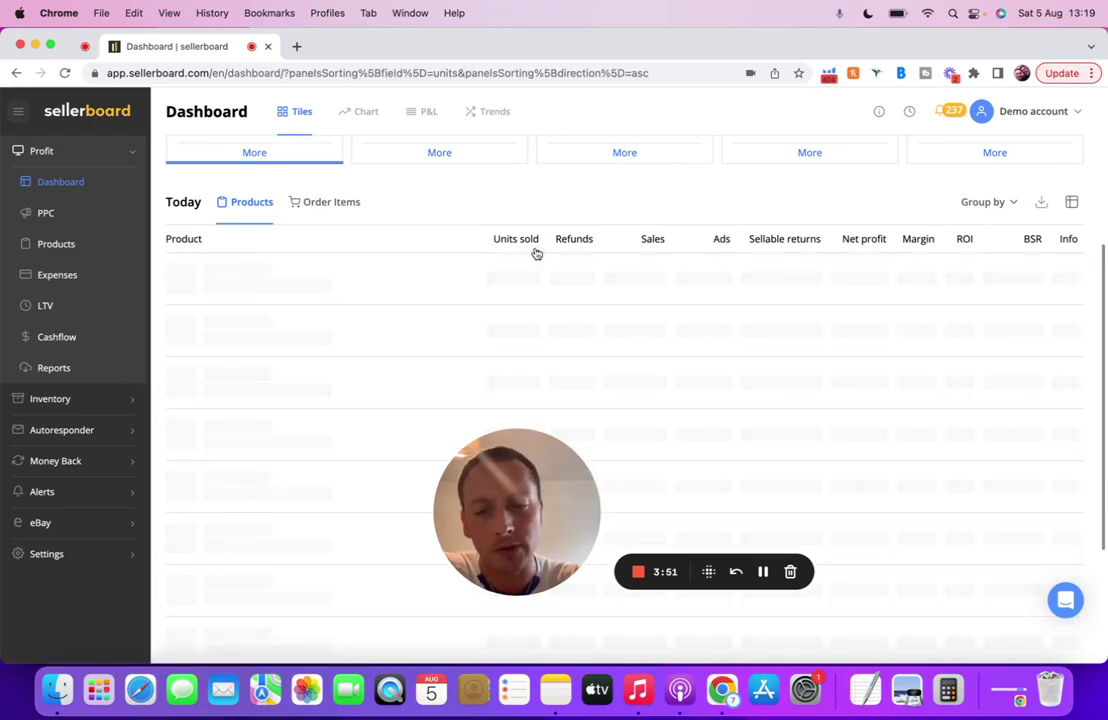
pyautogui.click(537, 254)
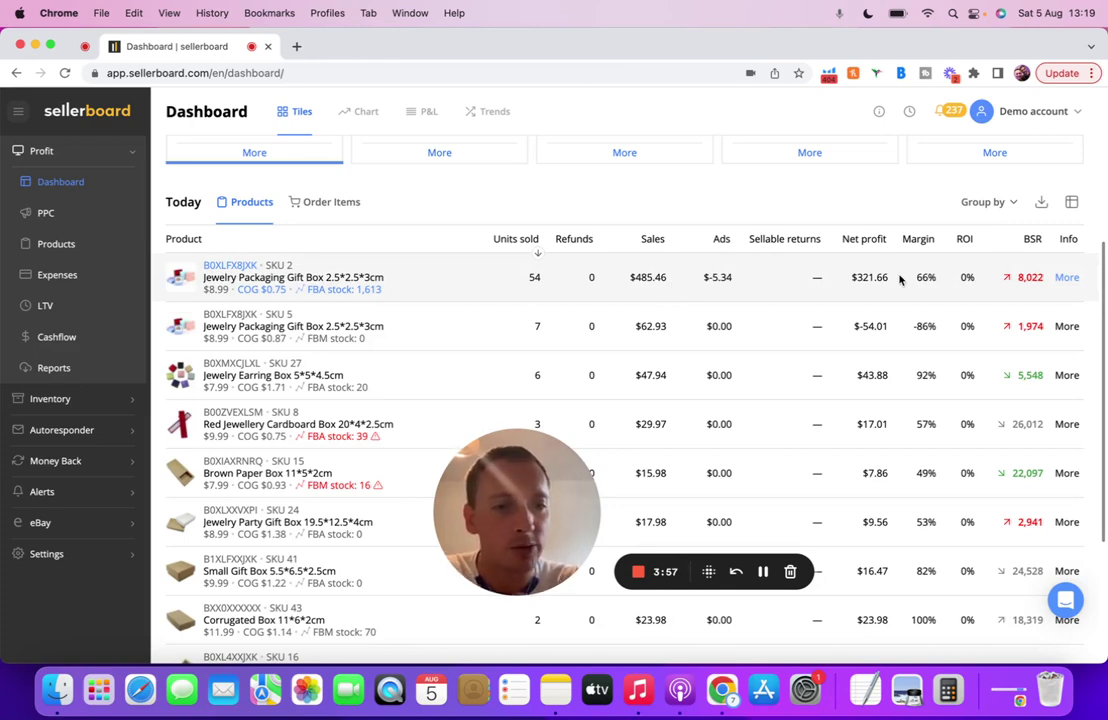
# Open the SKU 2 Jewelry Packaging Gift Box profit breakdown and check its Amazon fees
pyautogui.click(1067, 277)
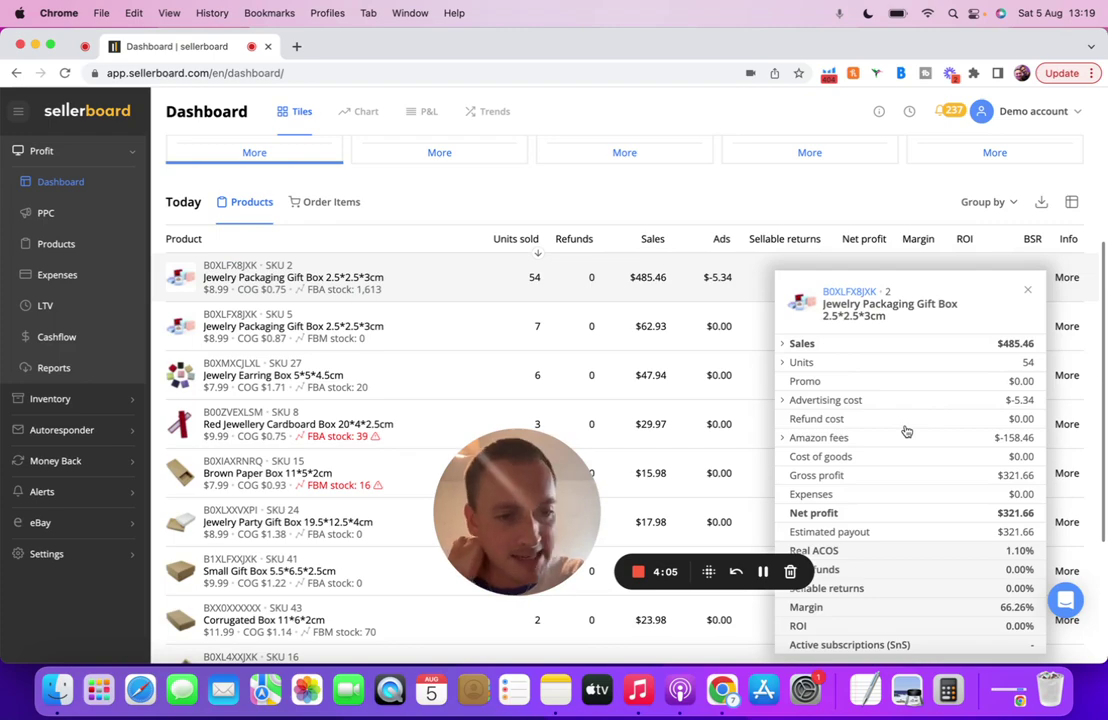
pyautogui.click(857, 439)
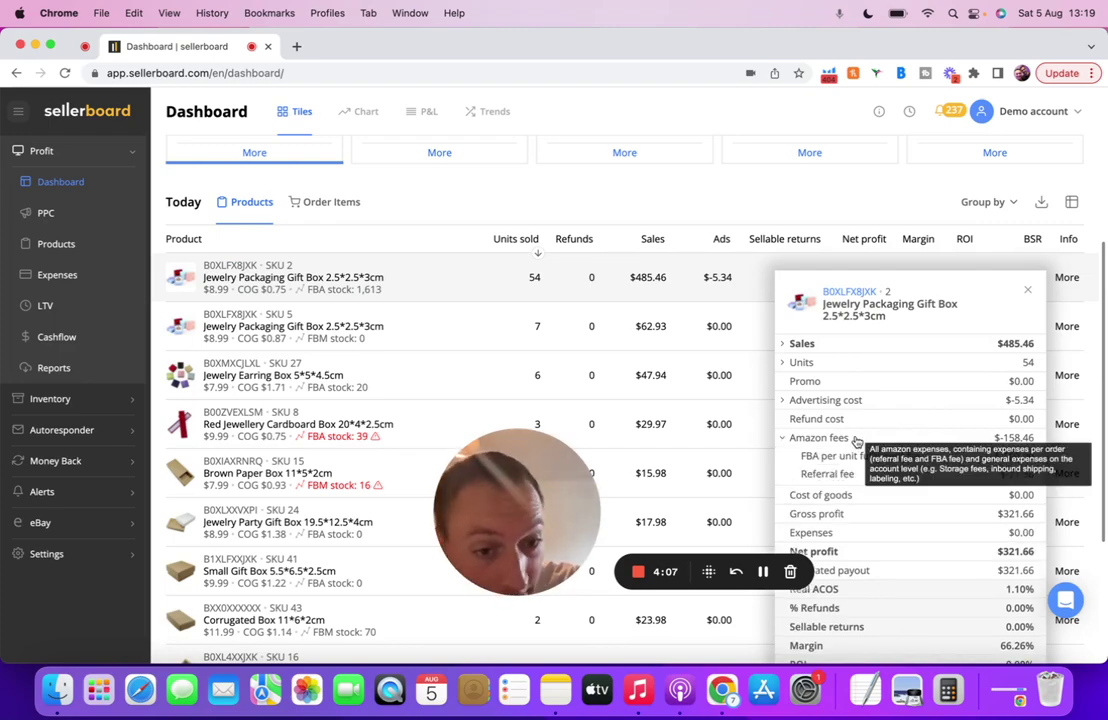
pyautogui.click(857, 440)
pyautogui.scroll(-2, 855, 440)
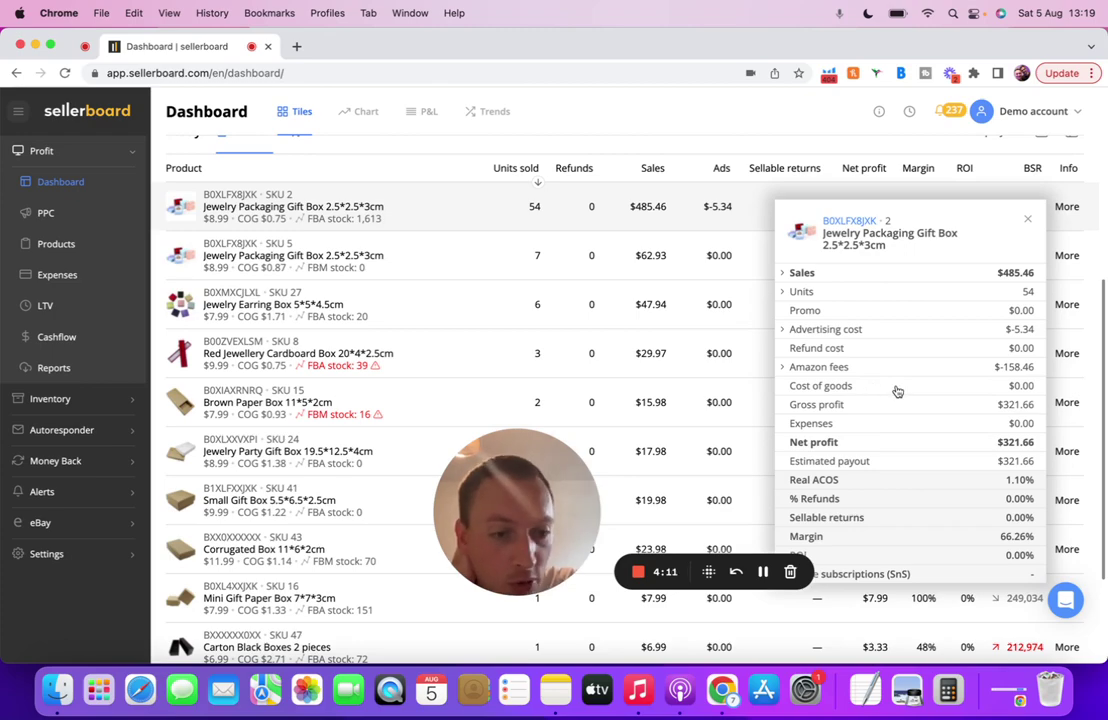
# Close the SKU 2 product profit breakdown
pyautogui.scroll(-1, 897, 391)
pyautogui.scroll(1, 897, 391)
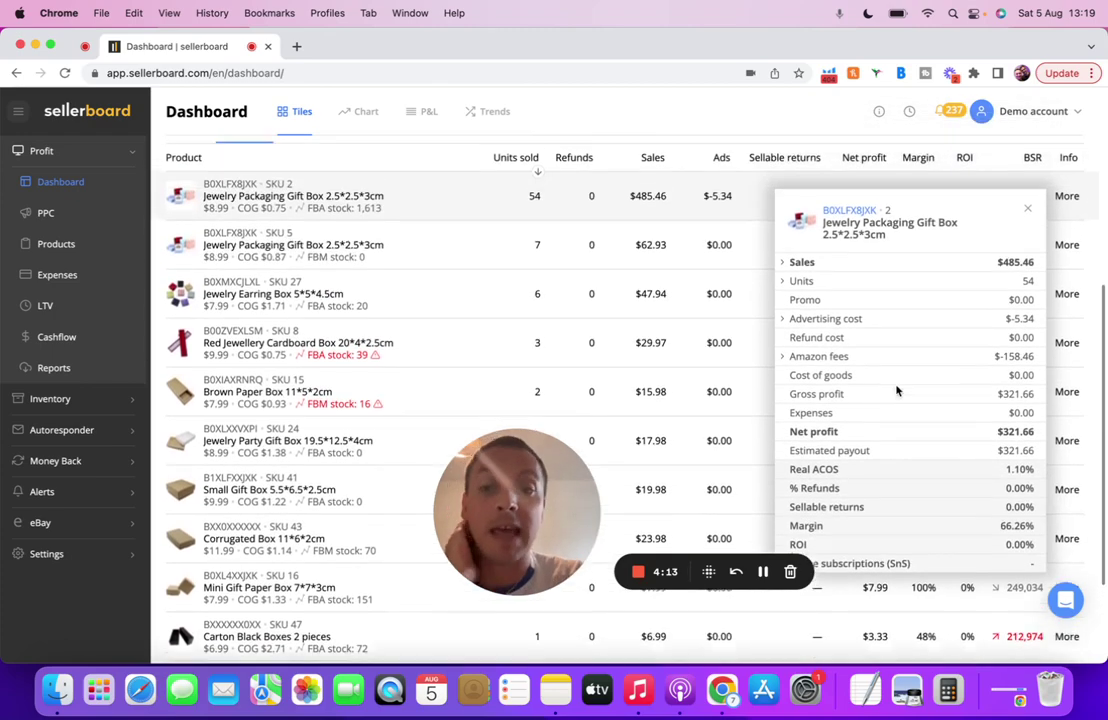
pyautogui.scroll(5, 897, 391)
pyautogui.click(814, 336)
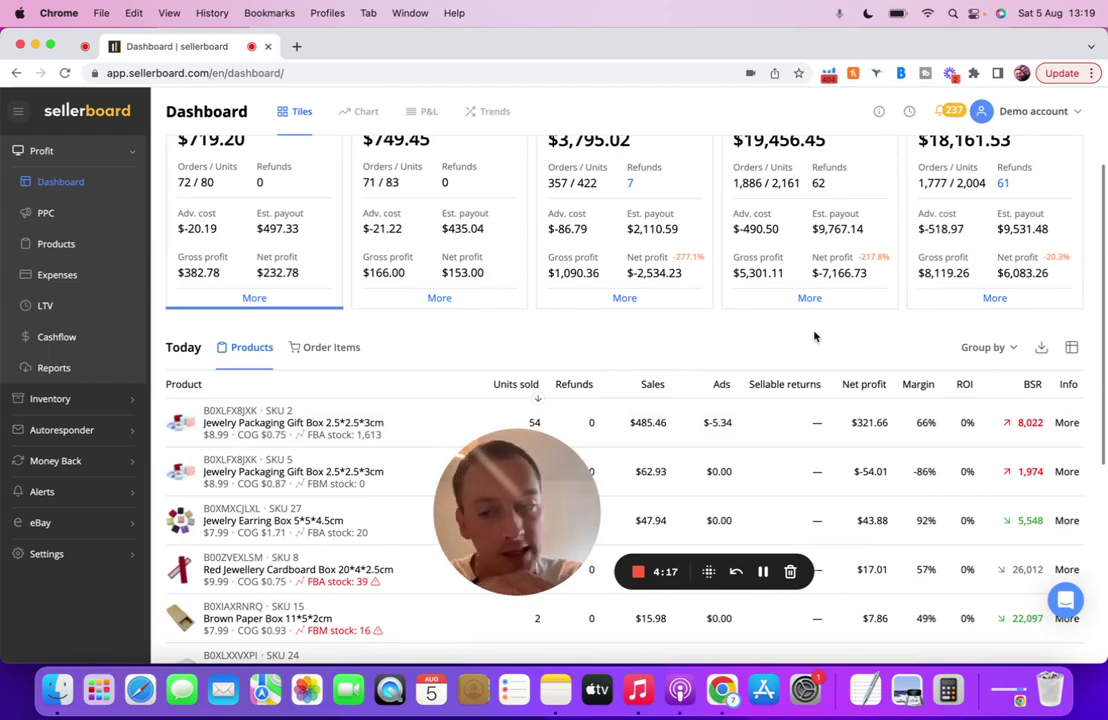
# Scroll through today's products table sorted by units sold
pyautogui.scroll(2, 814, 334)
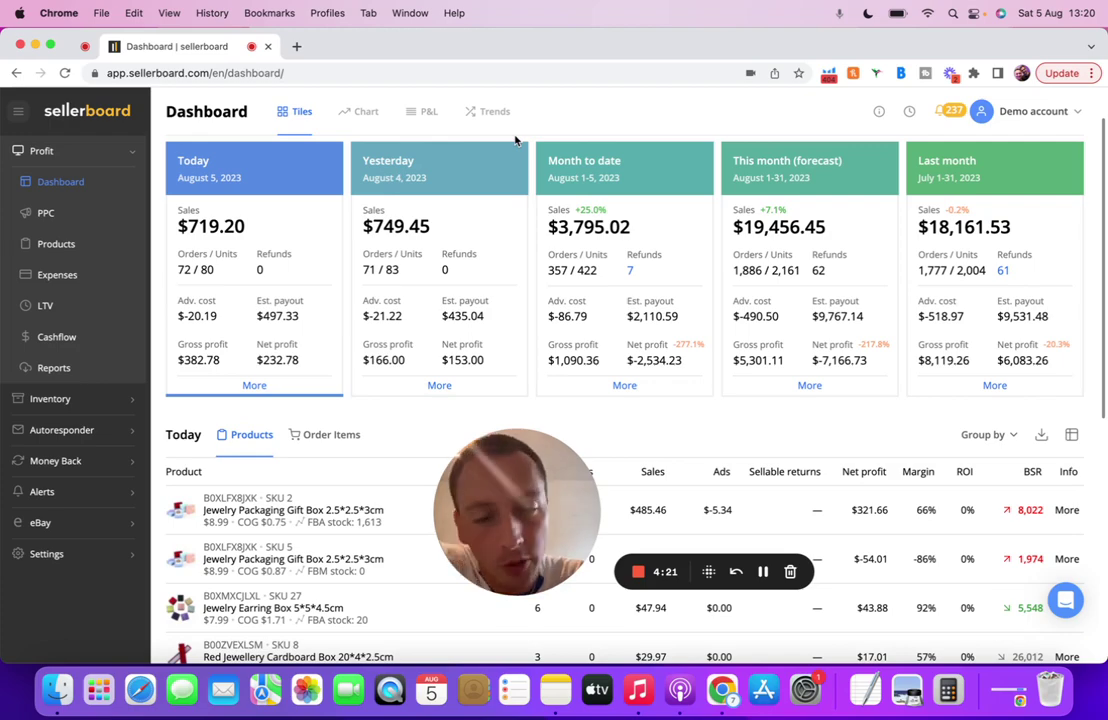
pyautogui.scroll(1, 515, 140)
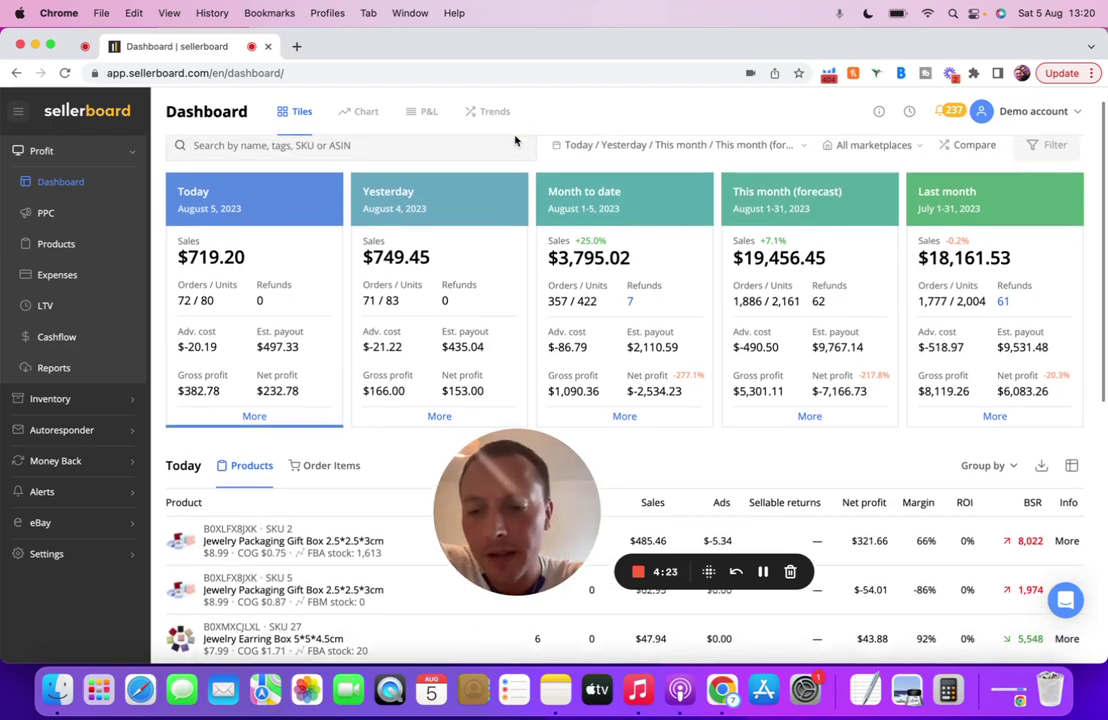
pyautogui.scroll(-1, 515, 140)
pyautogui.scroll(-1, 515, 140)
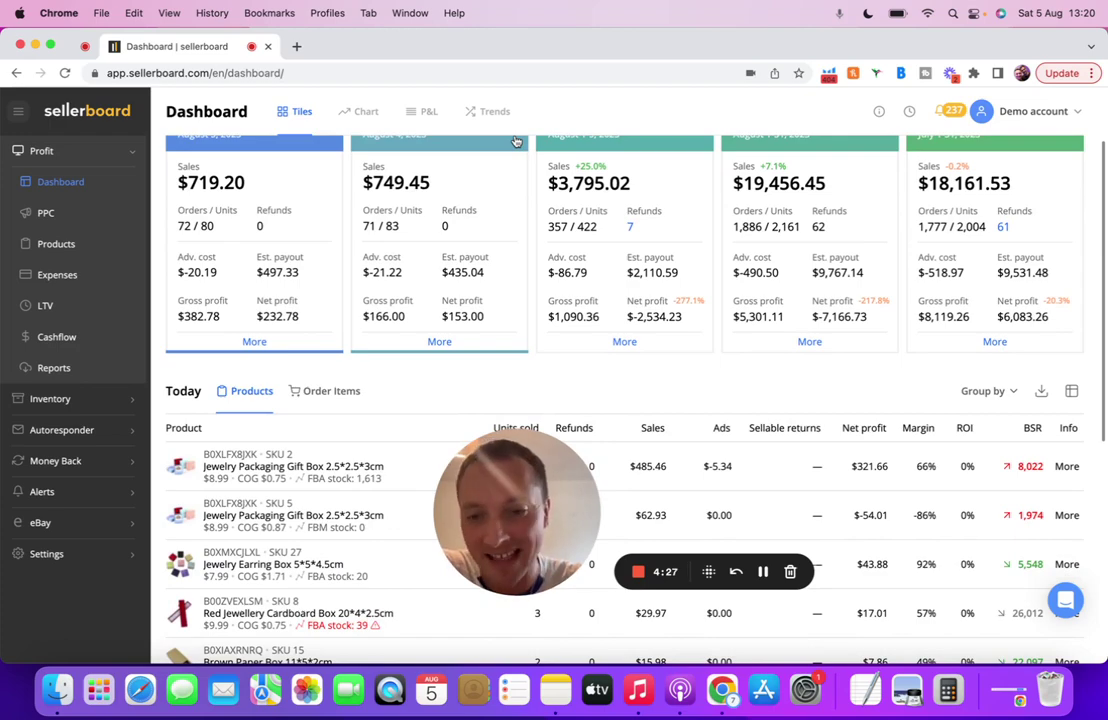
pyautogui.scroll(-5, 515, 140)
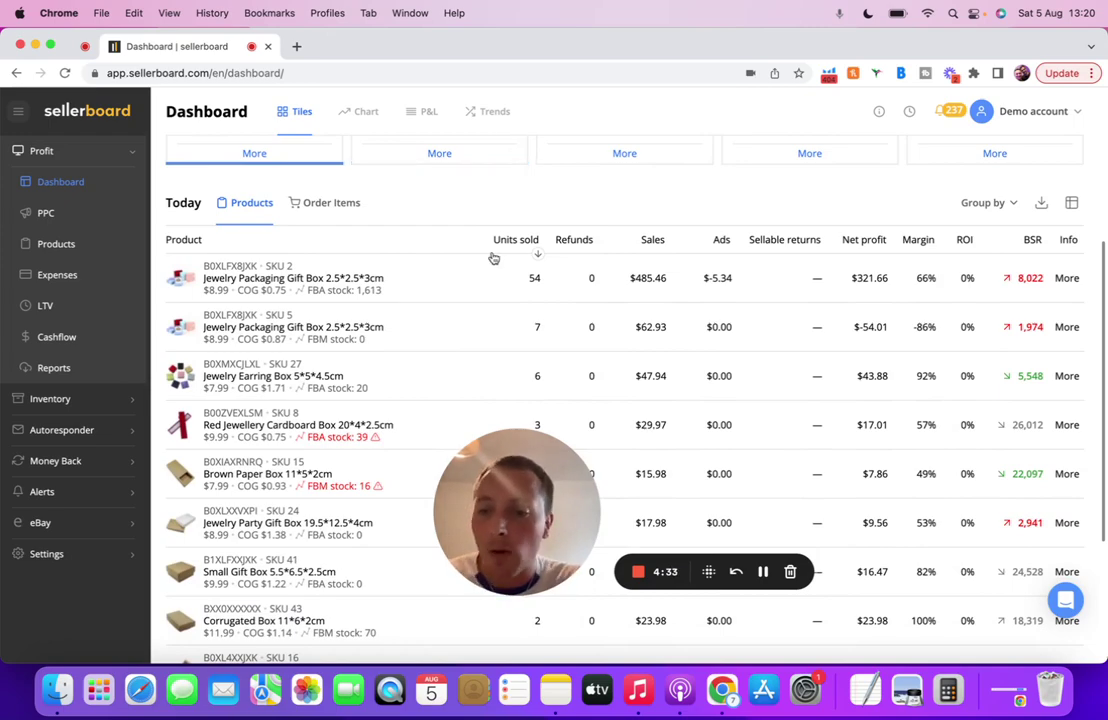
pyautogui.scroll(-6, 493, 258)
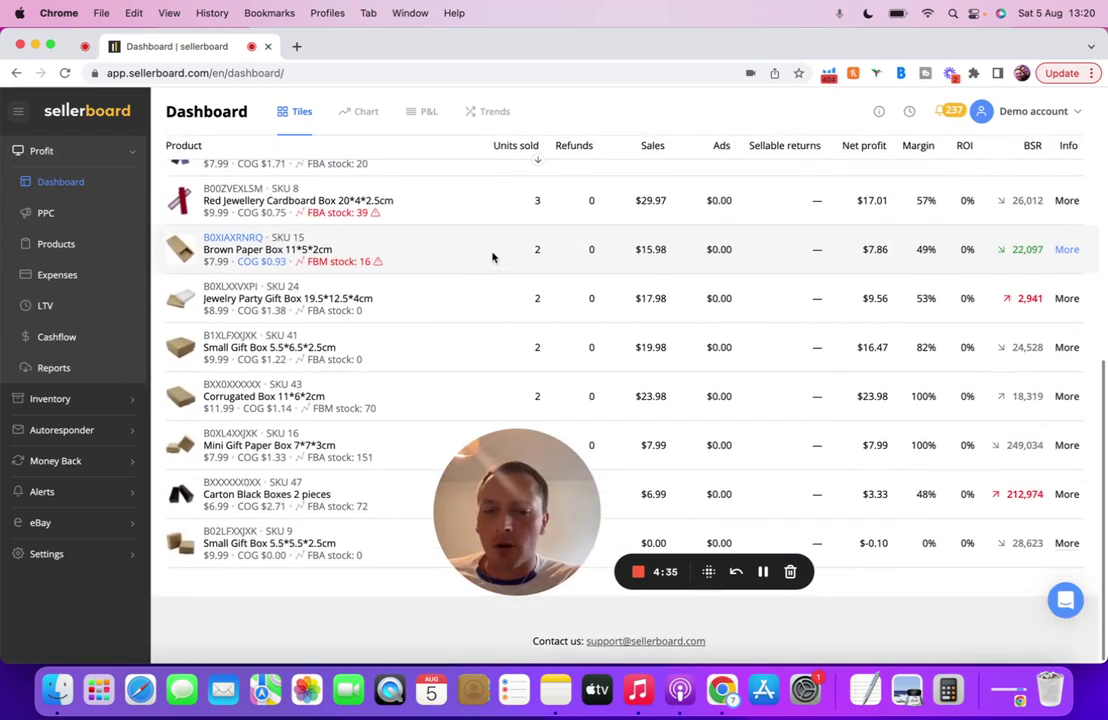
pyautogui.scroll(5, 493, 258)
pyautogui.scroll(-2, 493, 258)
pyautogui.scroll(-6, 493, 258)
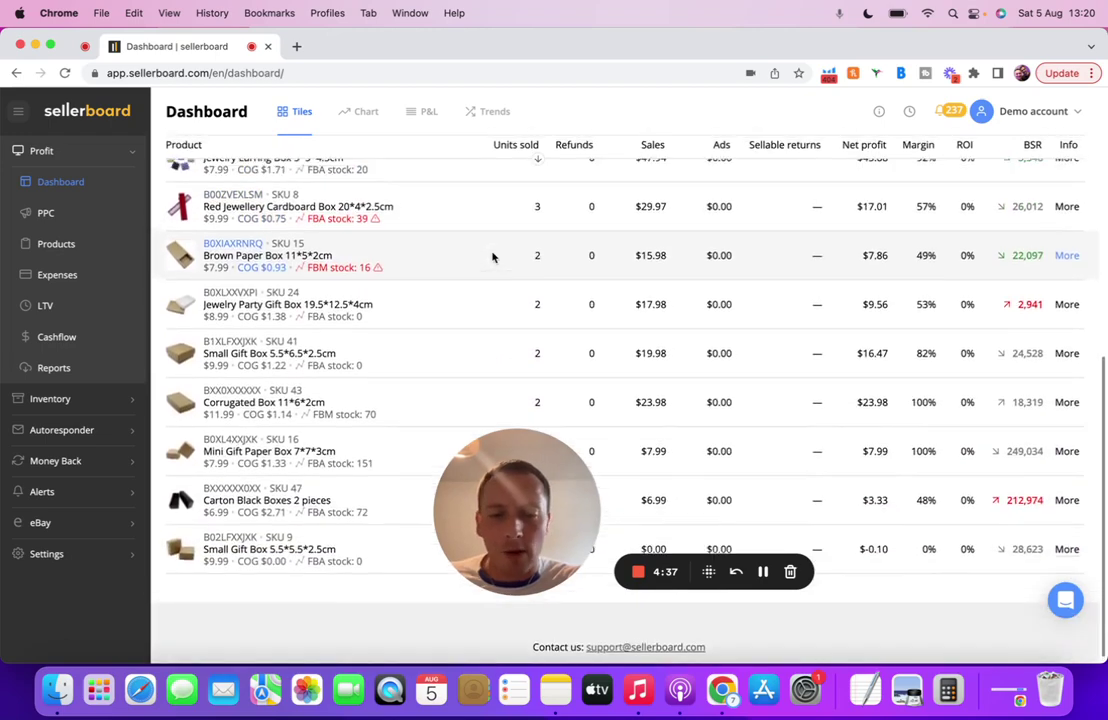
pyautogui.scroll(15, 493, 258)
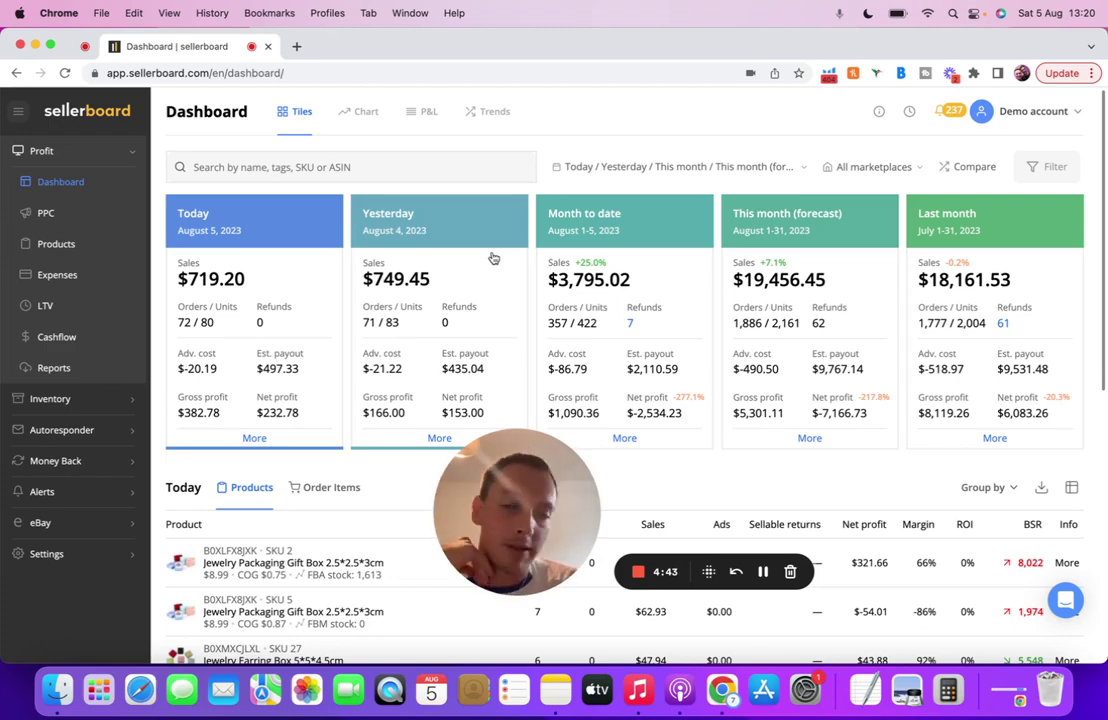
pyautogui.scroll(-5, 493, 258)
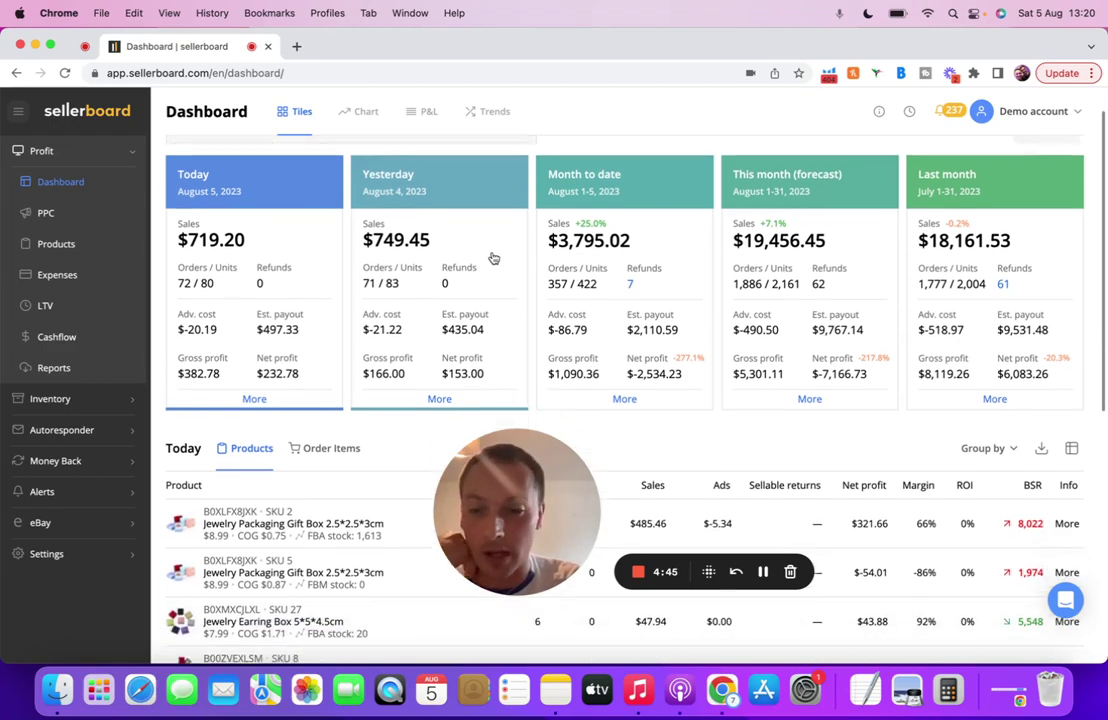
pyautogui.scroll(-3, 493, 258)
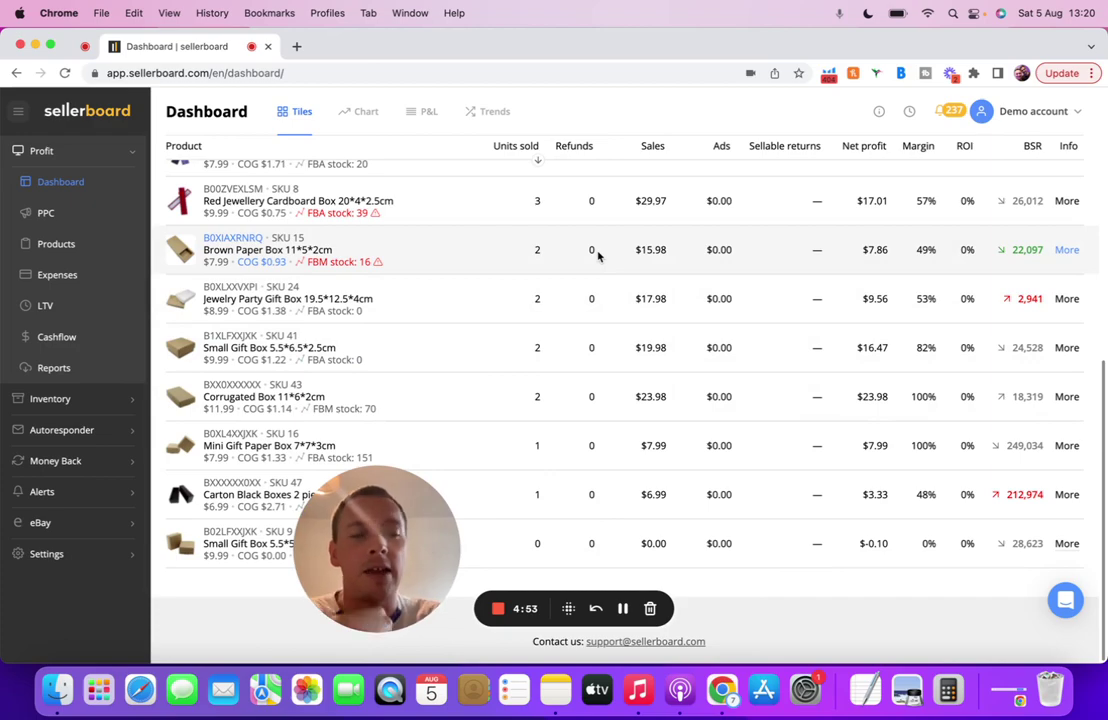
pyautogui.scroll(2, 598, 256)
pyautogui.scroll(1, 600, 254)
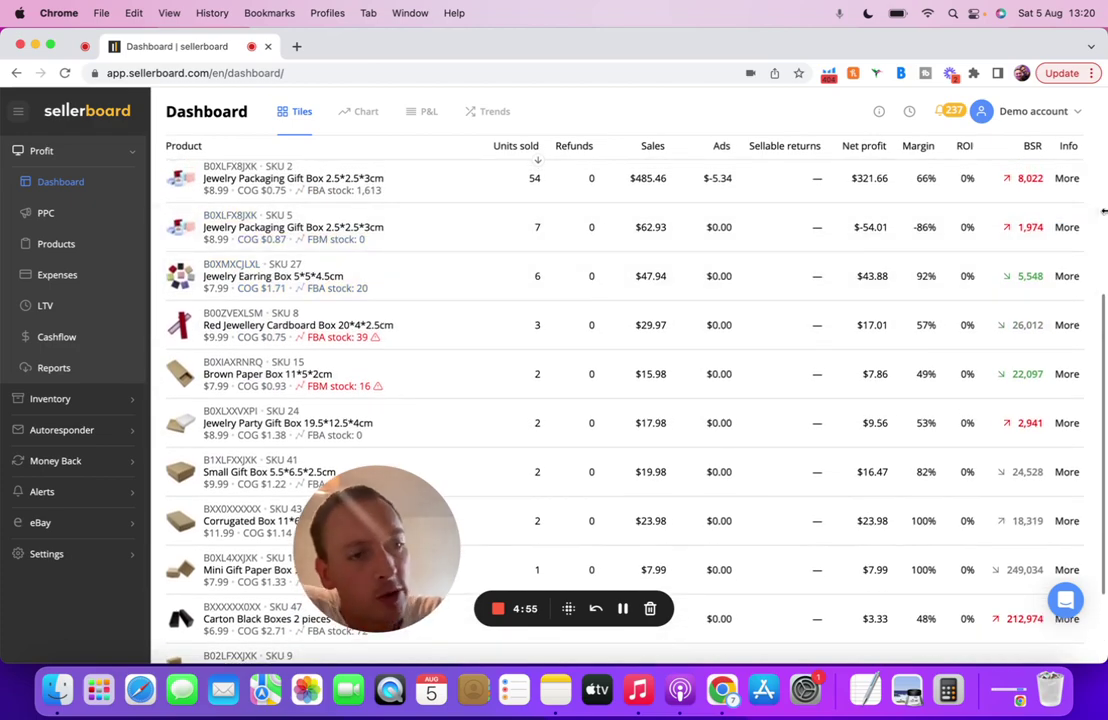
# View SKU 5's net profit breakdown, close it, and return to the top
pyautogui.click(878, 222)
pyautogui.click(737, 216)
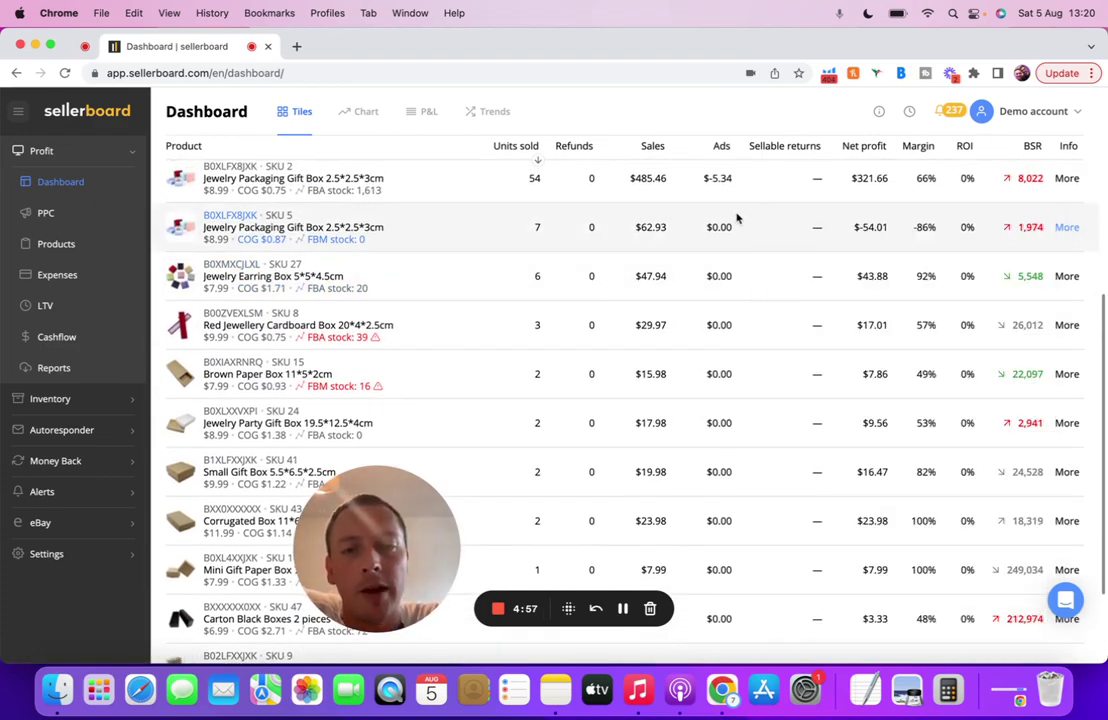
pyautogui.scroll(1, 737, 218)
pyautogui.scroll(5, 737, 216)
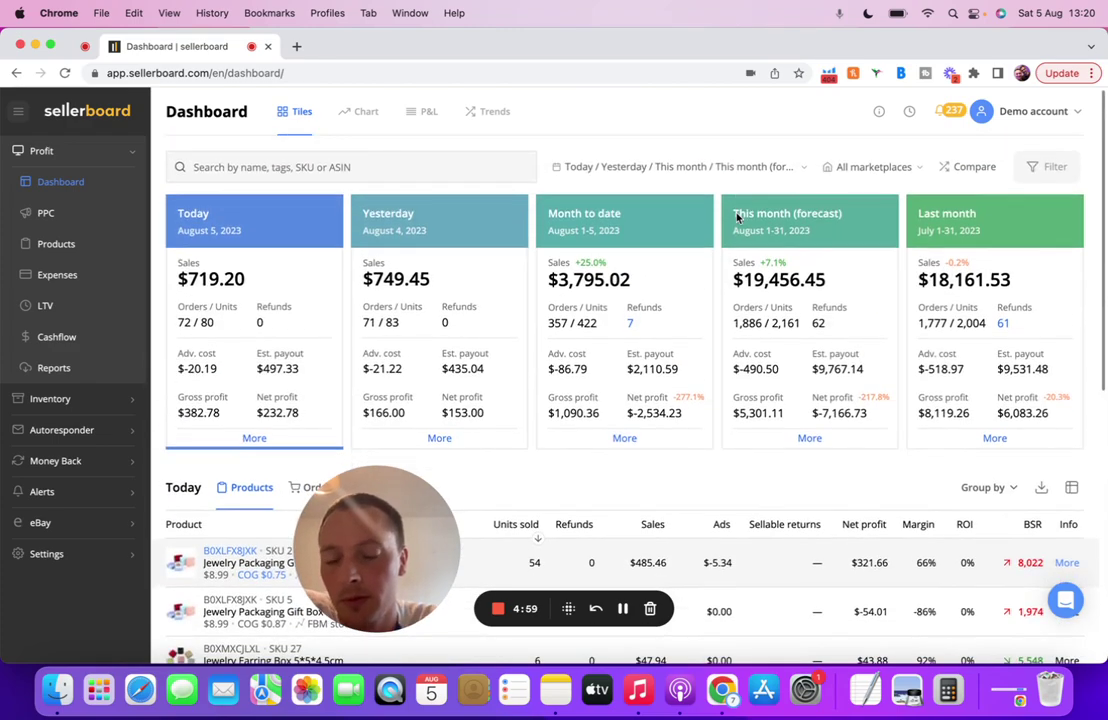
# Open the PPC page, dismiss its intro banner, and review the 30-day campaigns table
pyautogui.click(60, 214)
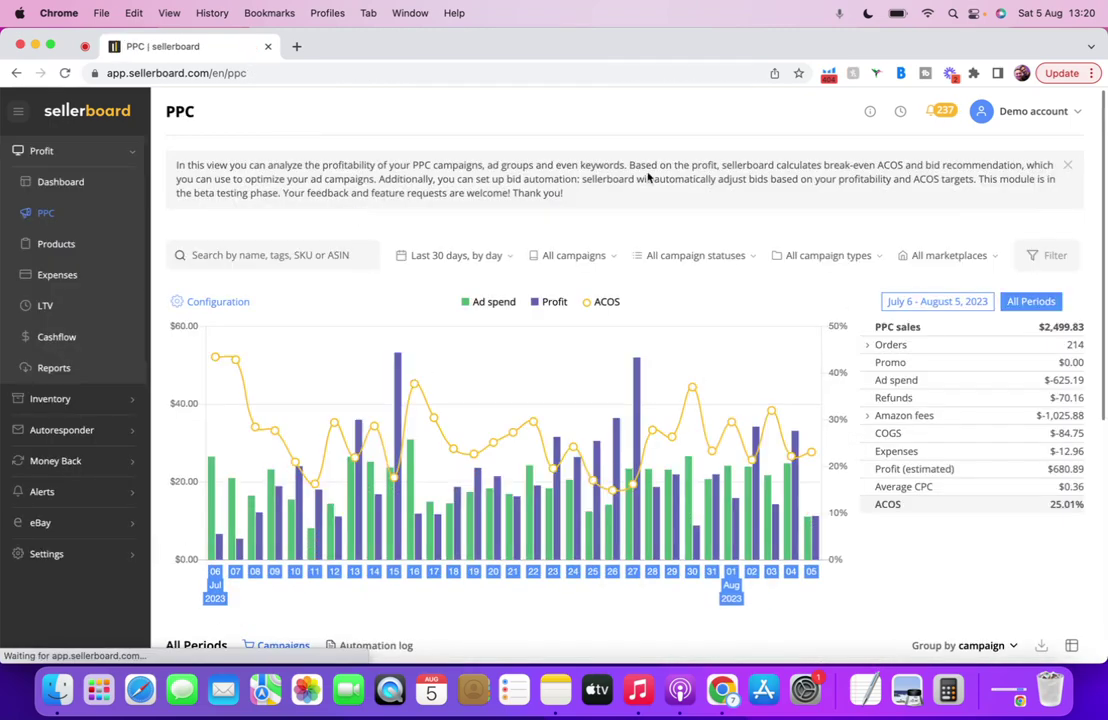
pyautogui.click(1068, 167)
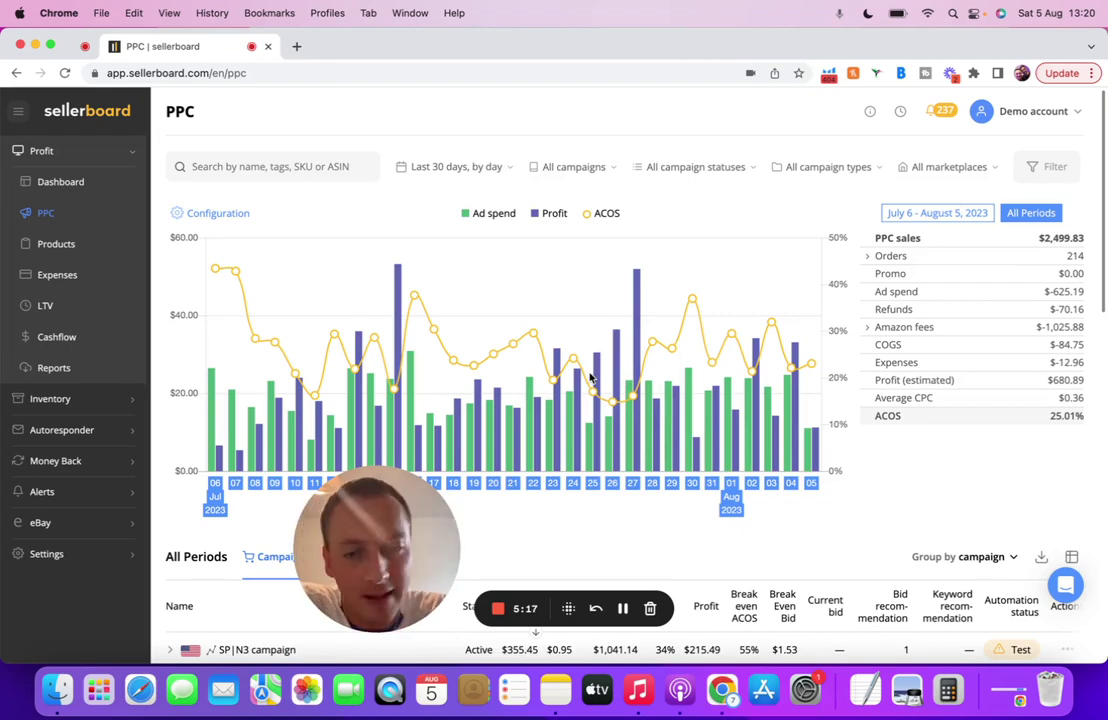
pyautogui.scroll(-5, 590, 377)
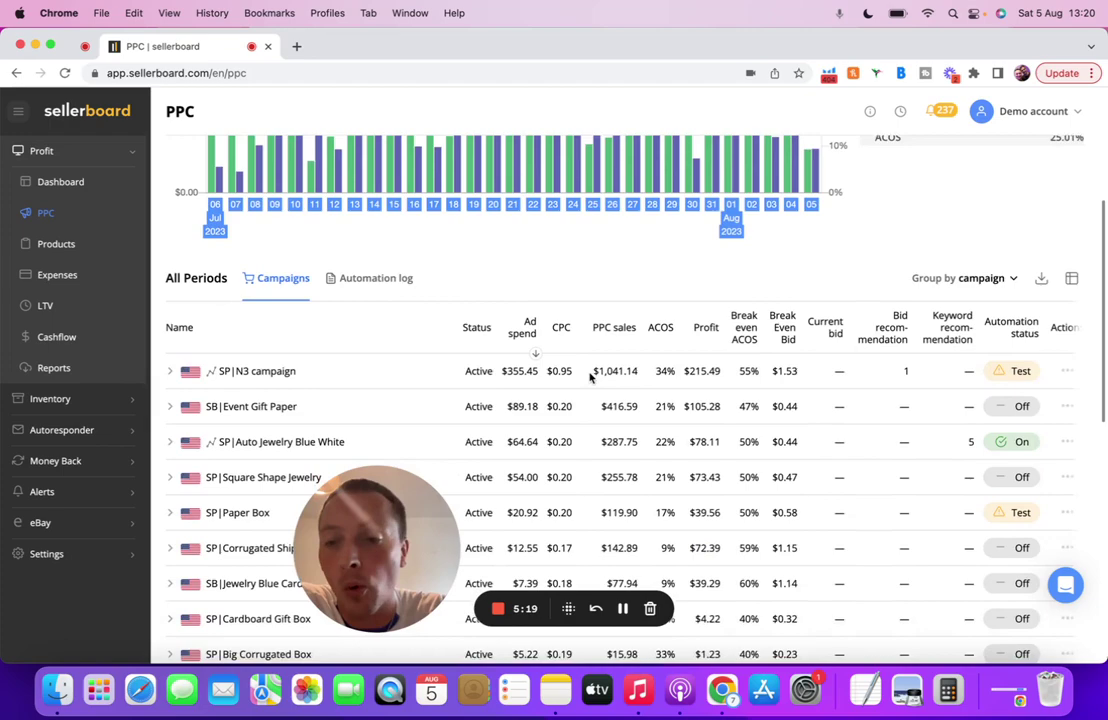
pyautogui.scroll(-2, 590, 377)
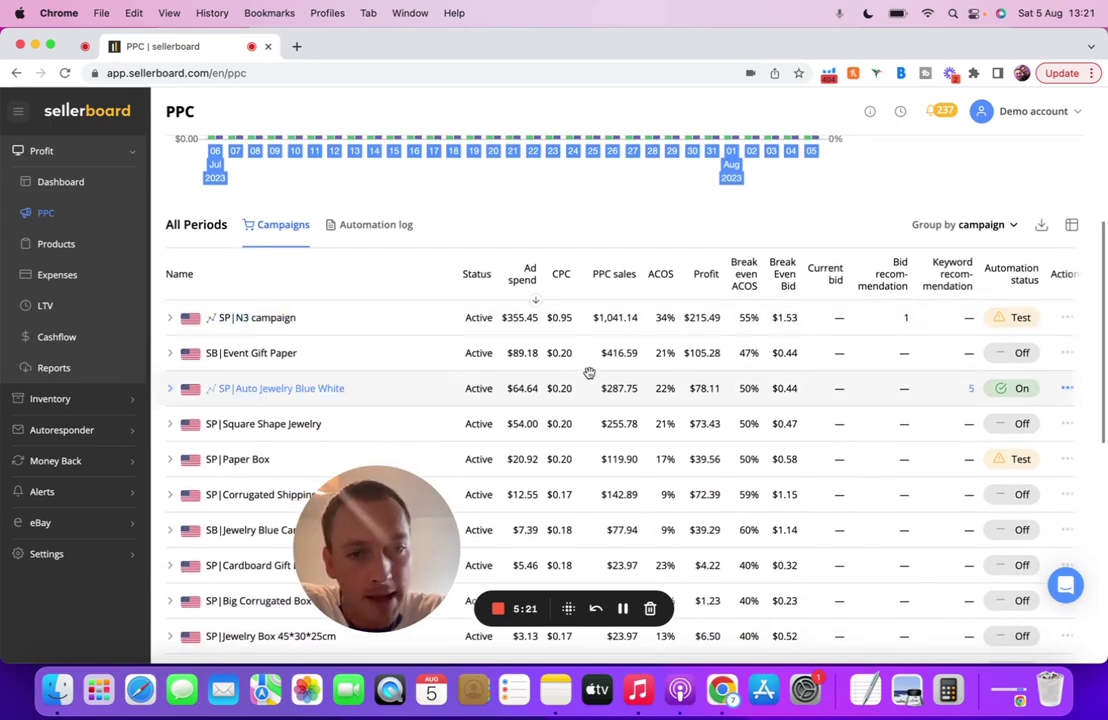
pyautogui.scroll(6, 590, 375)
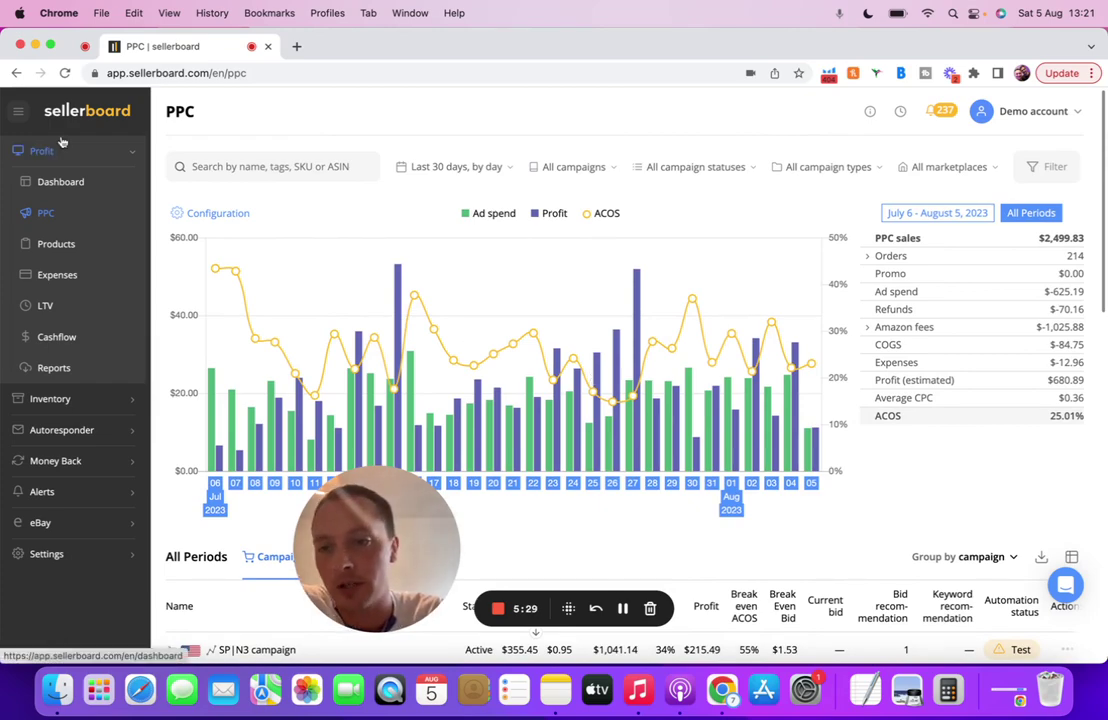
pyautogui.click(63, 250)
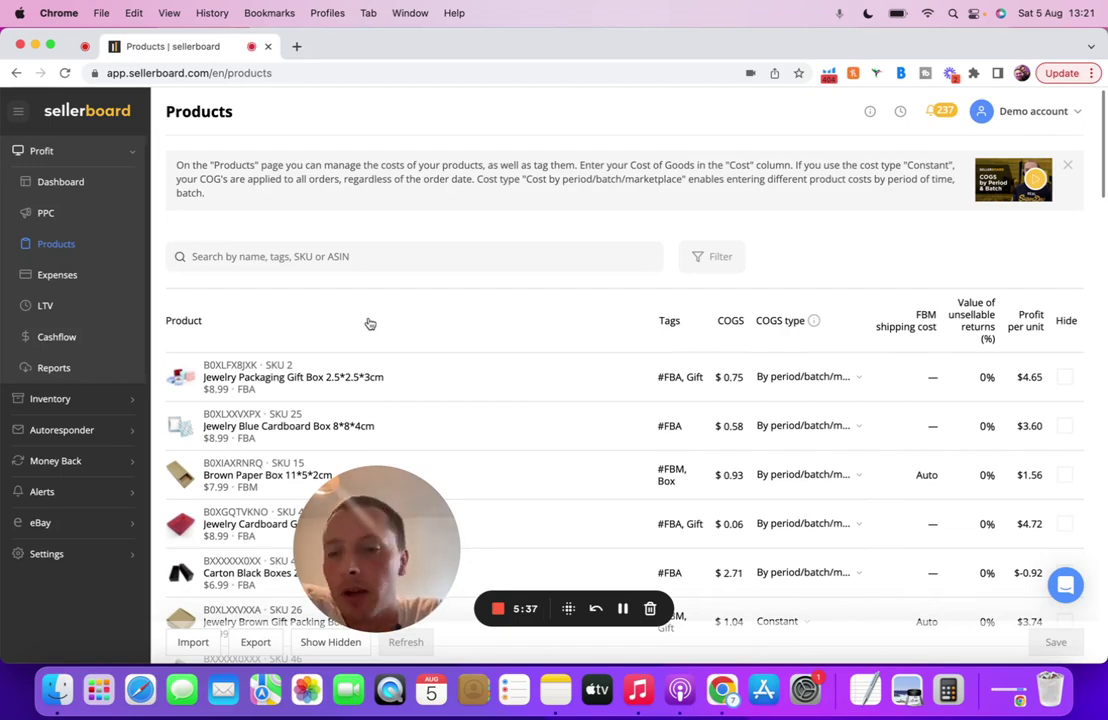
pyautogui.scroll(-1, 369, 323)
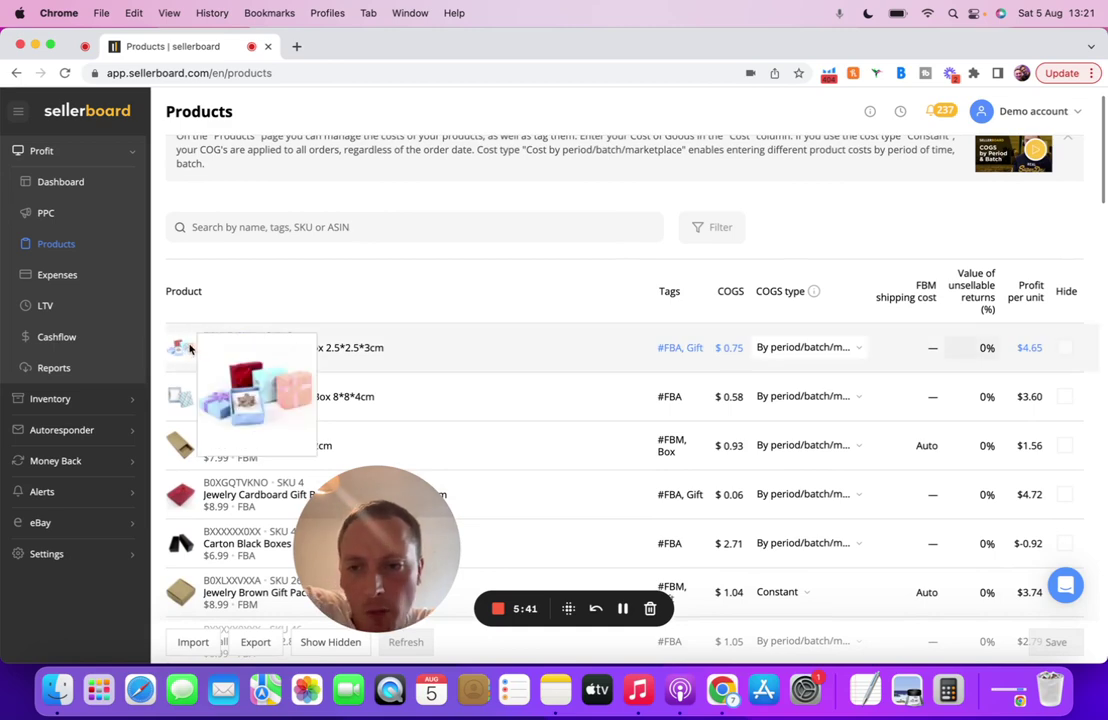
pyautogui.click(230, 336)
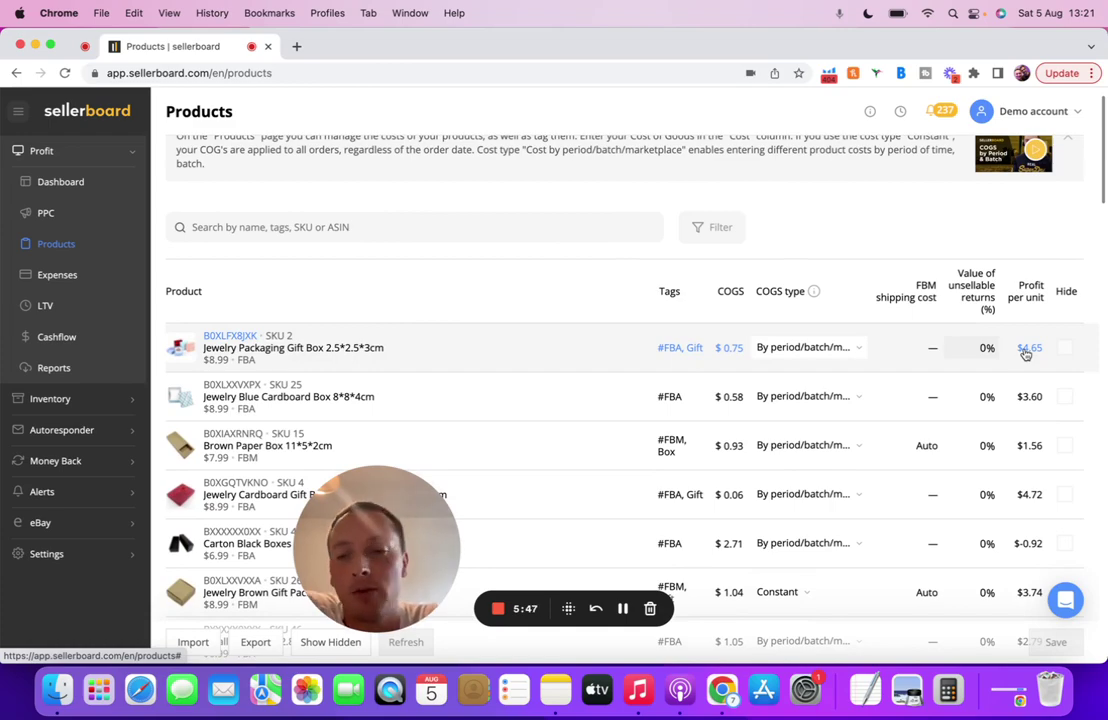
pyautogui.scroll(-1, 1024, 354)
pyautogui.scroll(2, 972, 354)
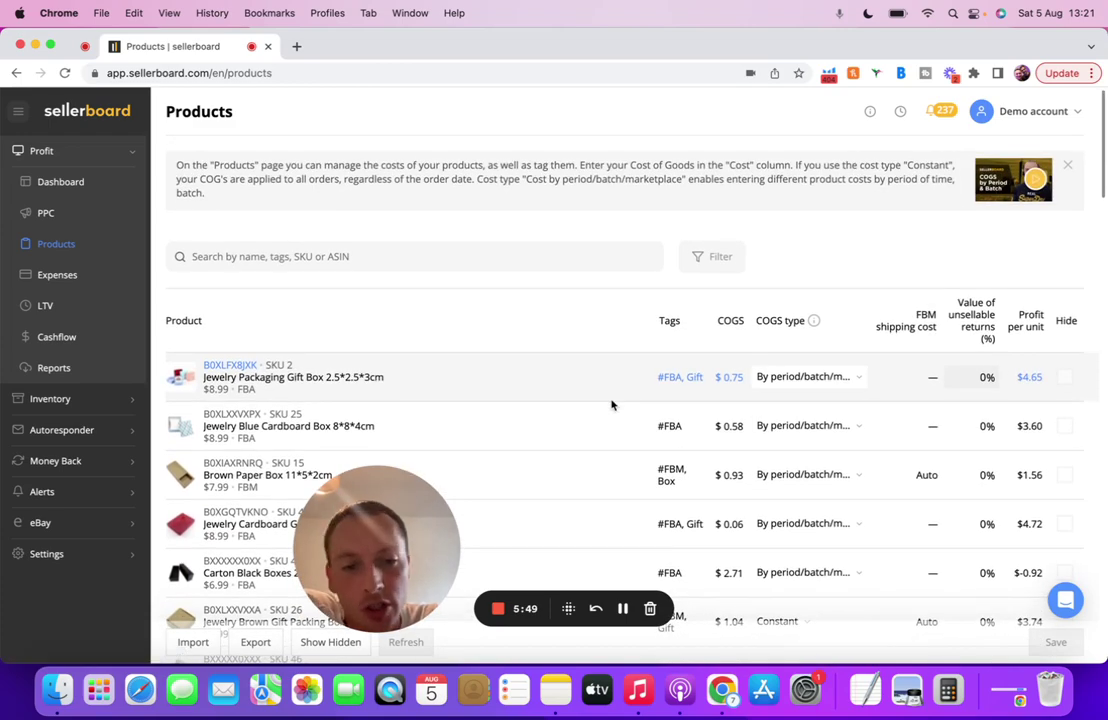
pyautogui.scroll(-5, 612, 404)
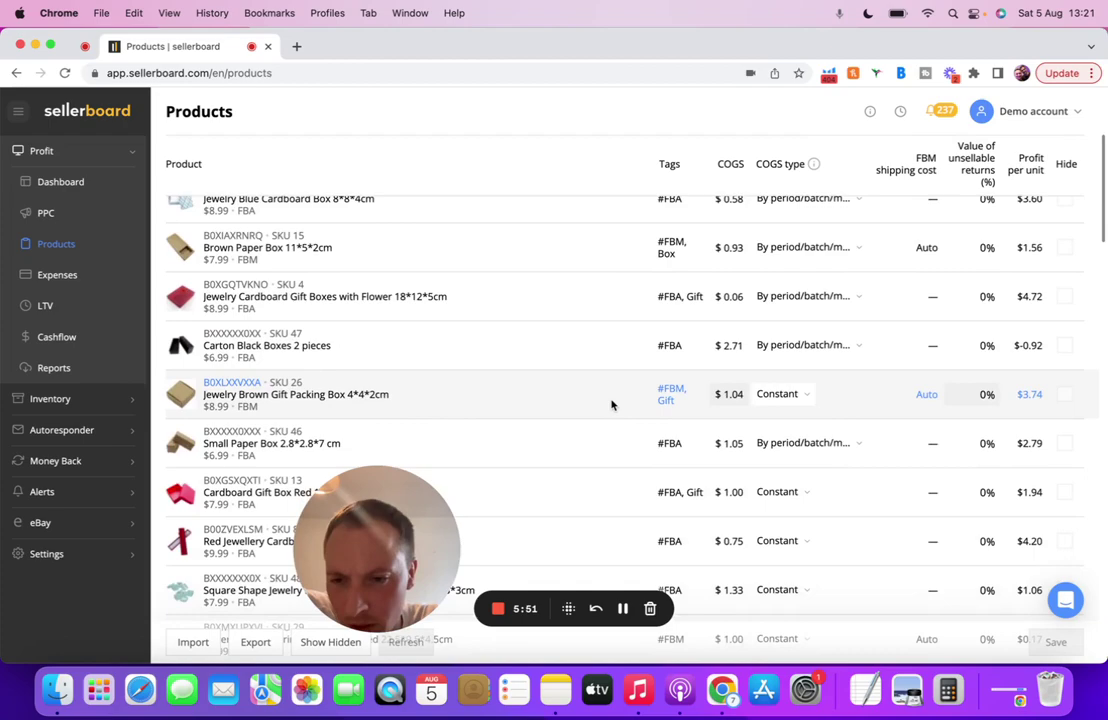
pyautogui.scroll(-1, 612, 404)
pyautogui.scroll(6, 612, 404)
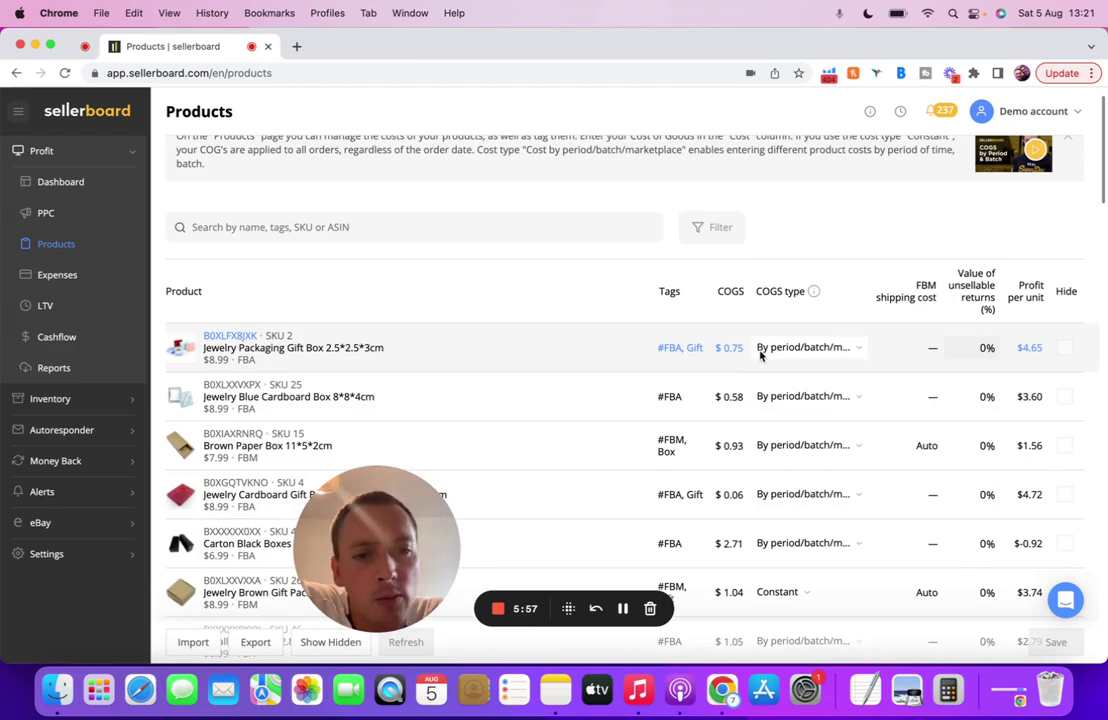
pyautogui.click(729, 349)
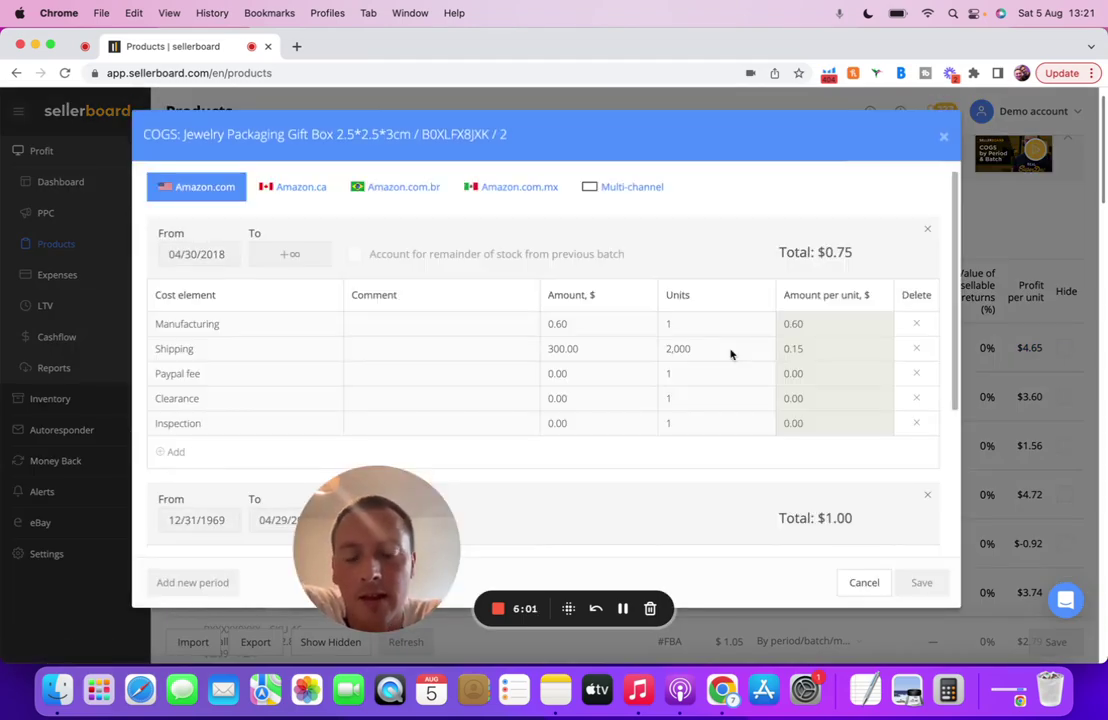
pyautogui.click(832, 102)
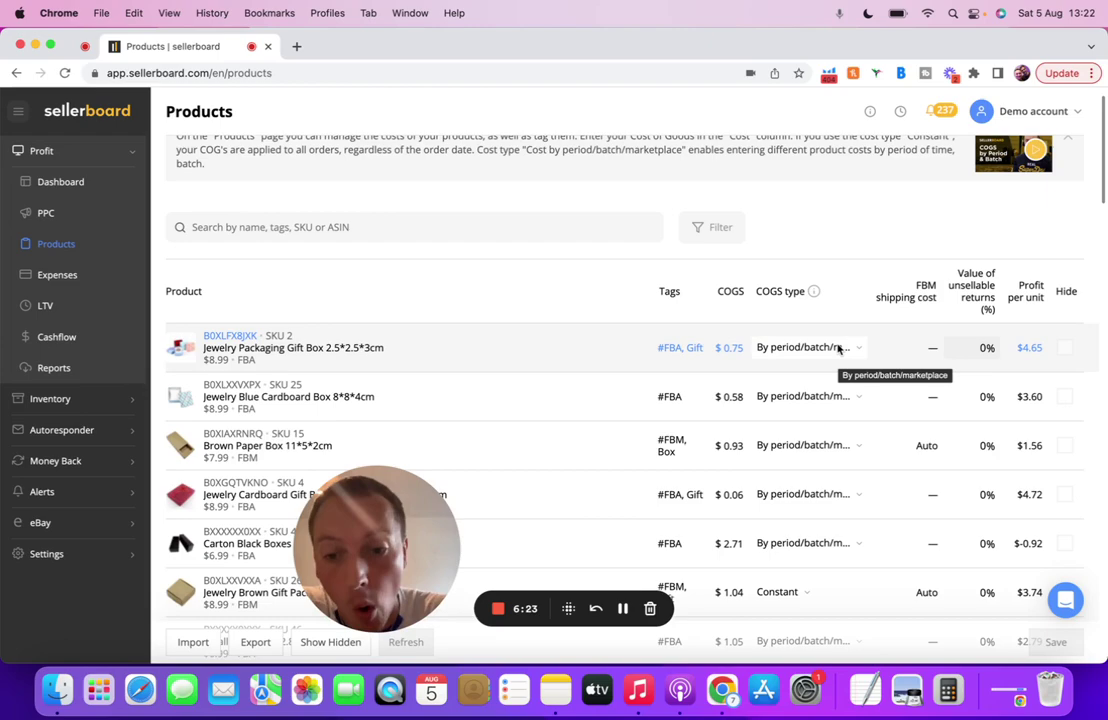
pyautogui.click(730, 348)
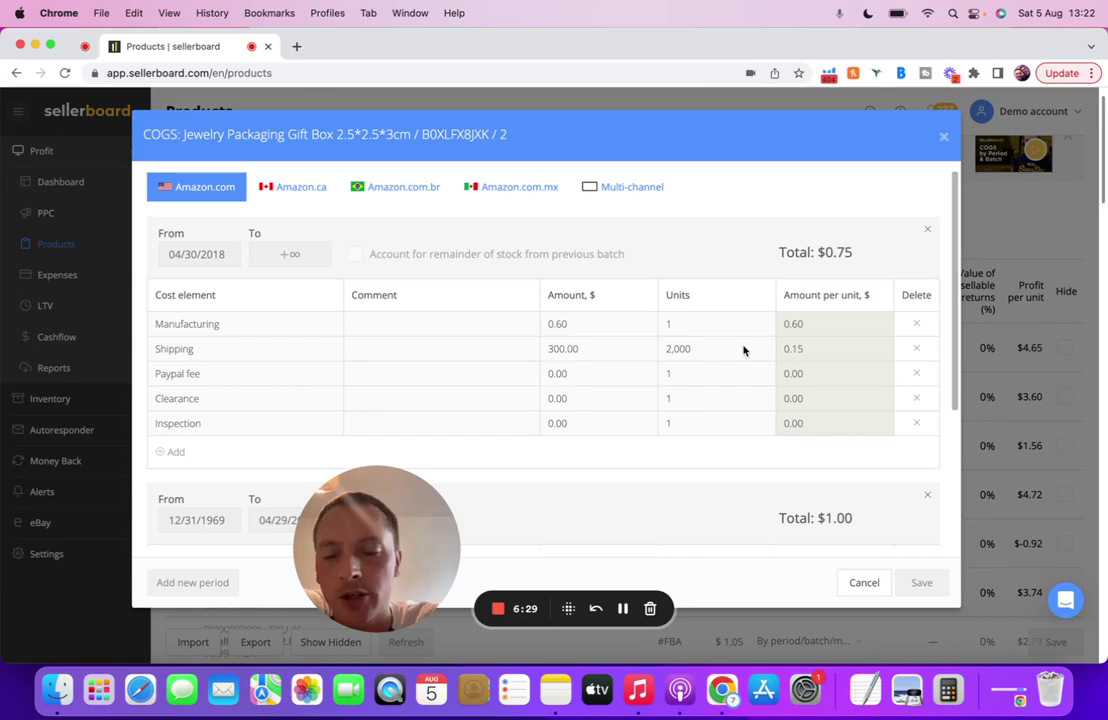
pyautogui.click(943, 136)
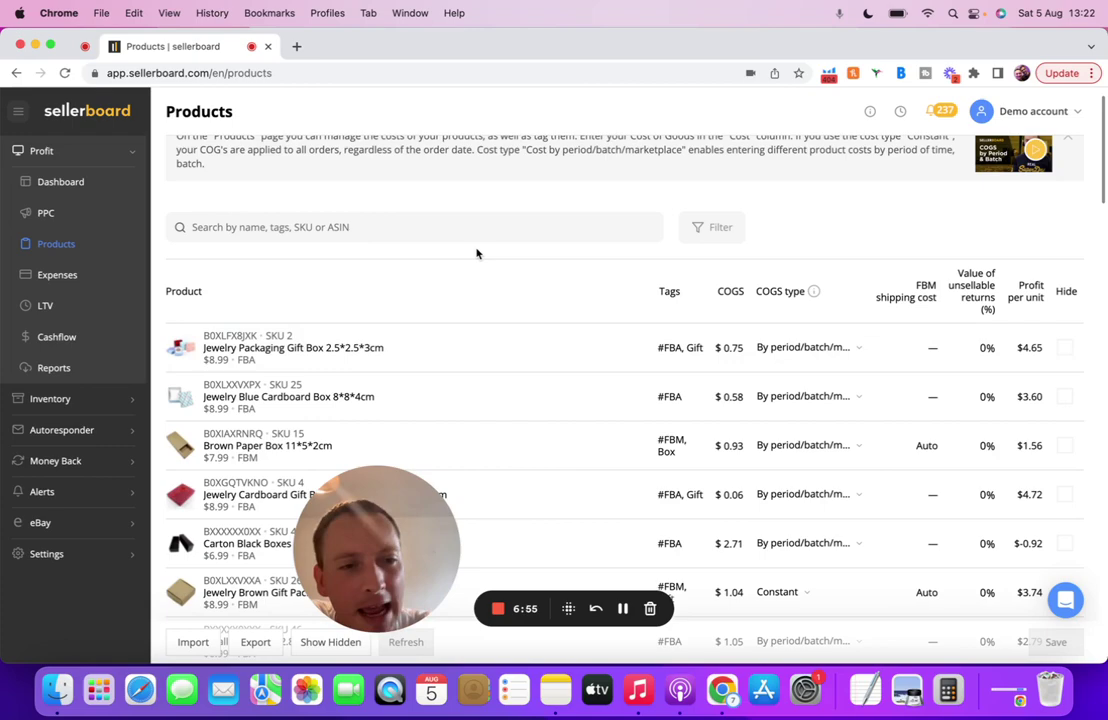
pyautogui.scroll(-1, 476, 253)
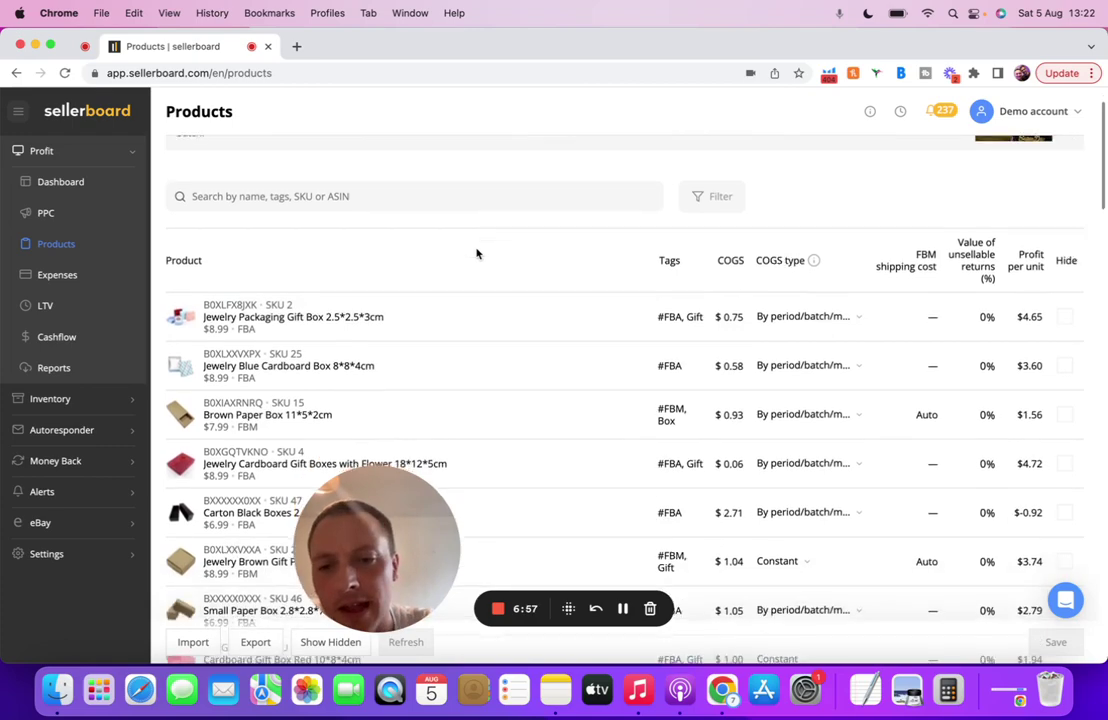
pyautogui.scroll(2, 476, 250)
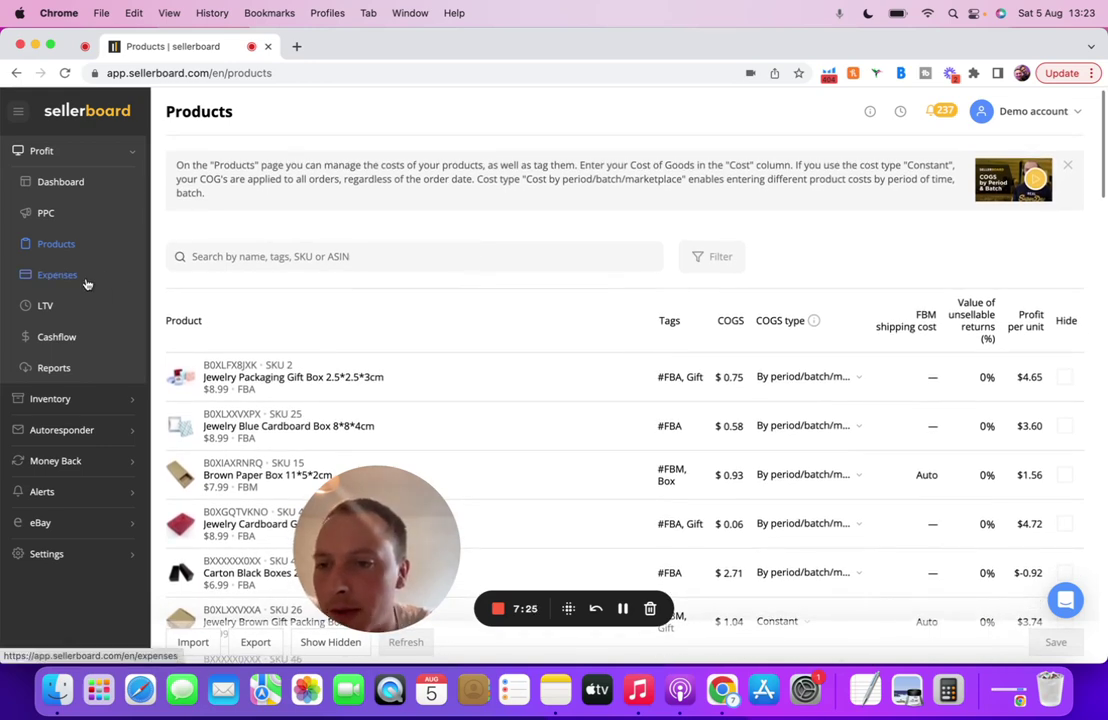
# Open the Expenses page and browse its monthly and weekly costs like tax consultant and warehouse
pyautogui.click(87, 284)
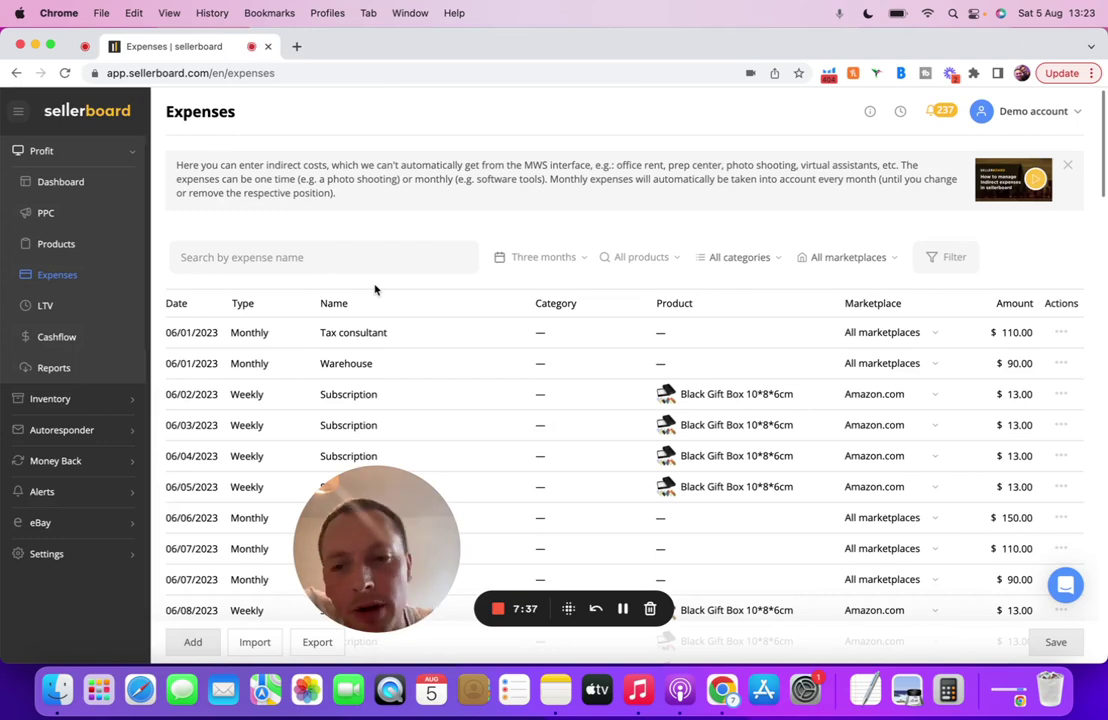
pyautogui.scroll(-1, 375, 289)
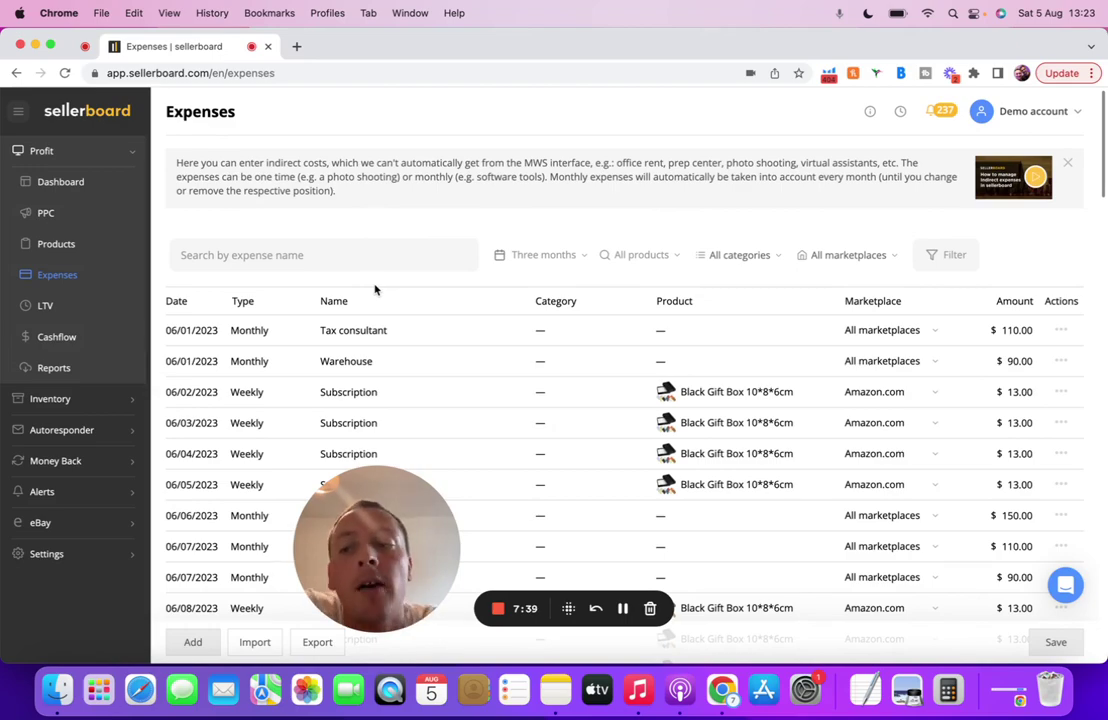
pyautogui.scroll(-3, 375, 289)
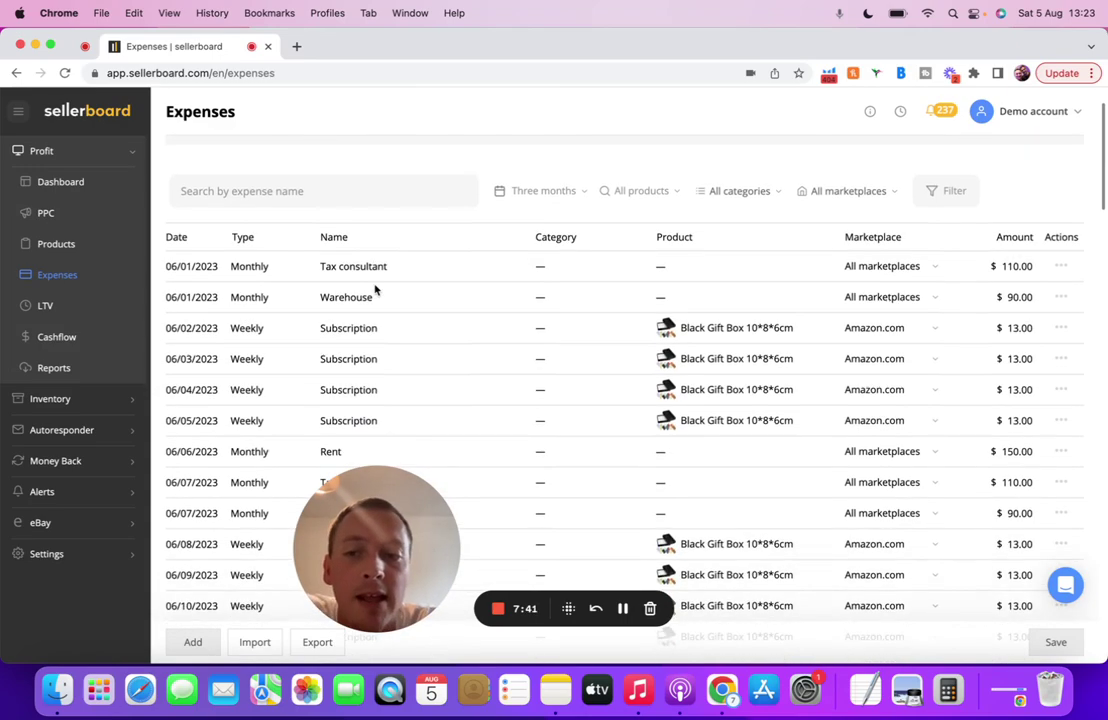
pyautogui.scroll(-2, 375, 289)
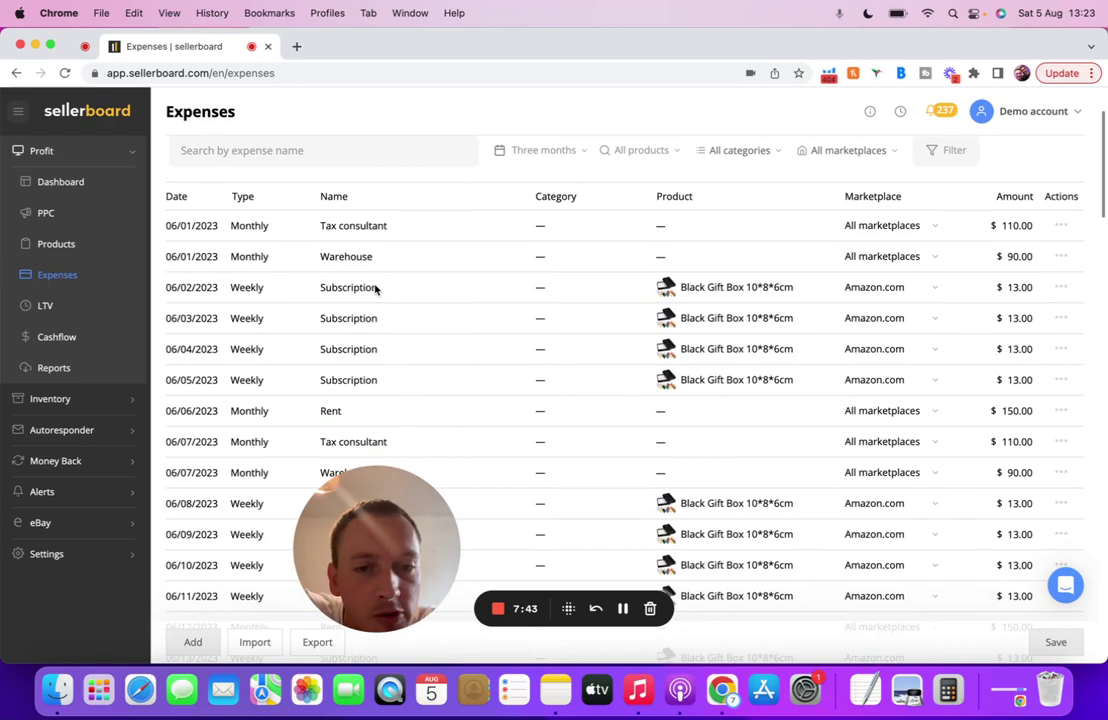
pyautogui.scroll(-2, 375, 289)
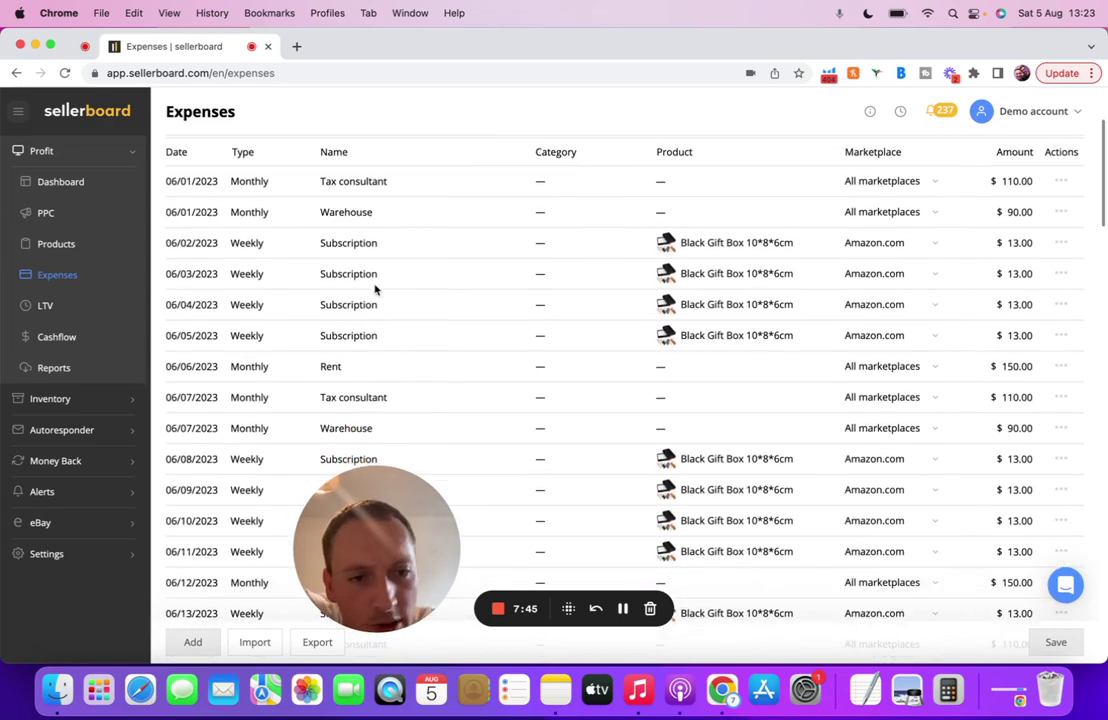
pyautogui.scroll(-6, 375, 289)
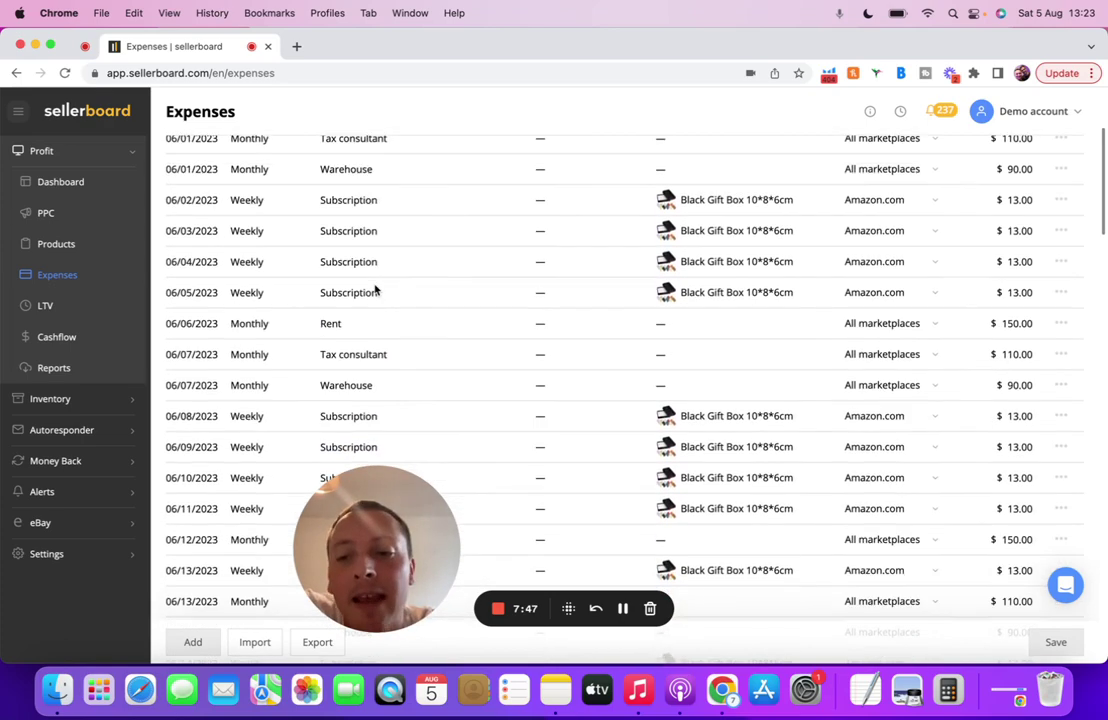
pyautogui.scroll(12, 375, 289)
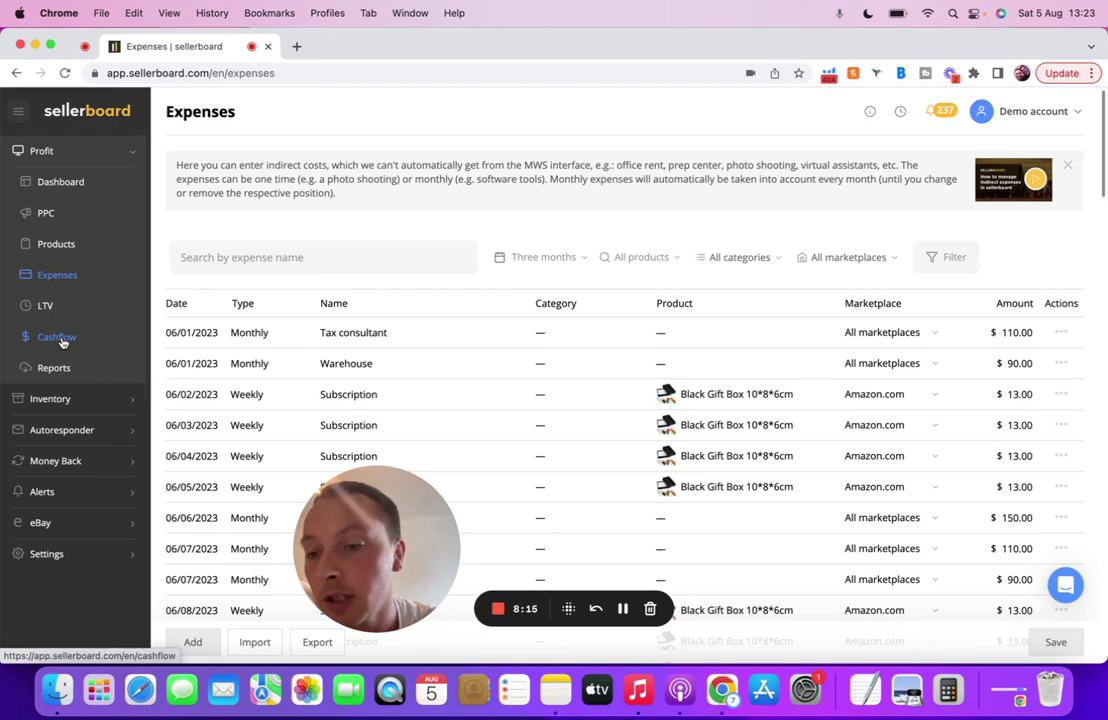
# Open Cashflow and review the 12-month payouts, expenses and cash chart plus transactions
pyautogui.click(57, 337)
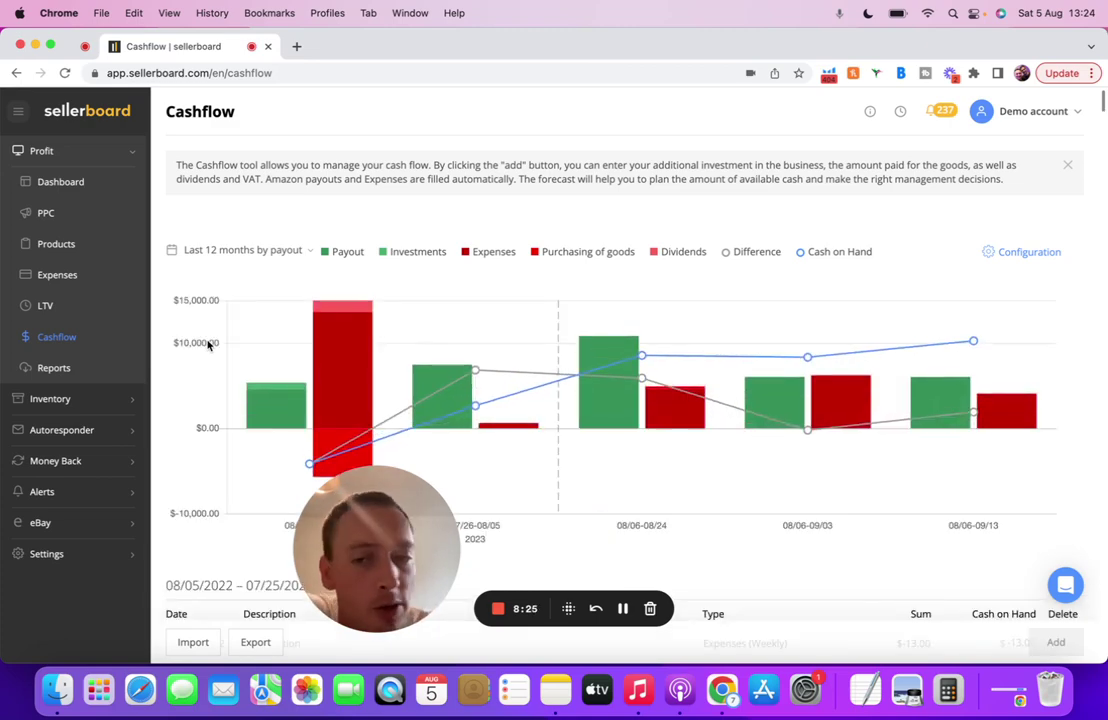
pyautogui.moveTo(580, 372)
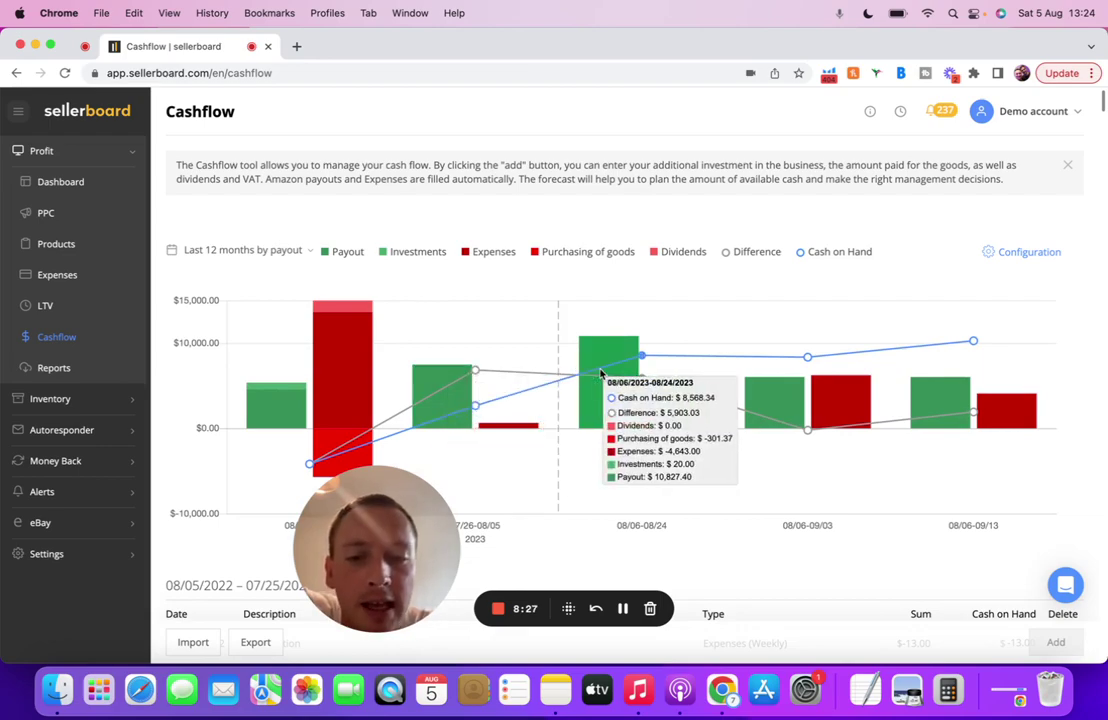
pyautogui.scroll(-2, 600, 373)
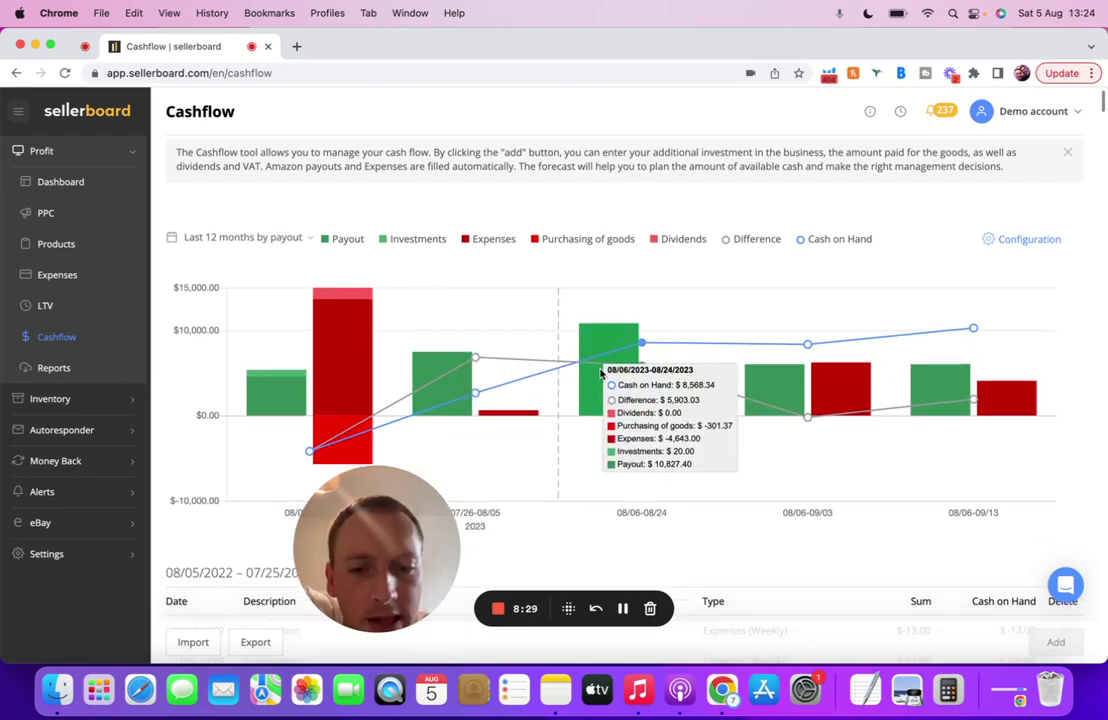
pyautogui.scroll(-5, 600, 373)
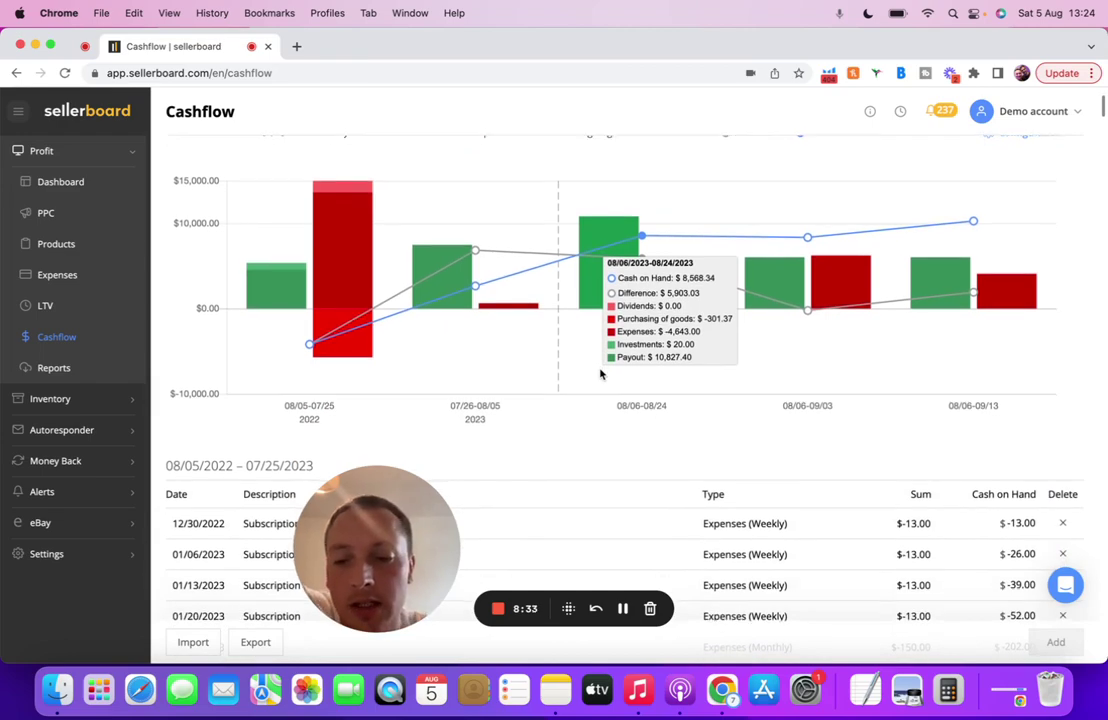
pyautogui.scroll(-5, 600, 373)
pyautogui.scroll(-1, 600, 373)
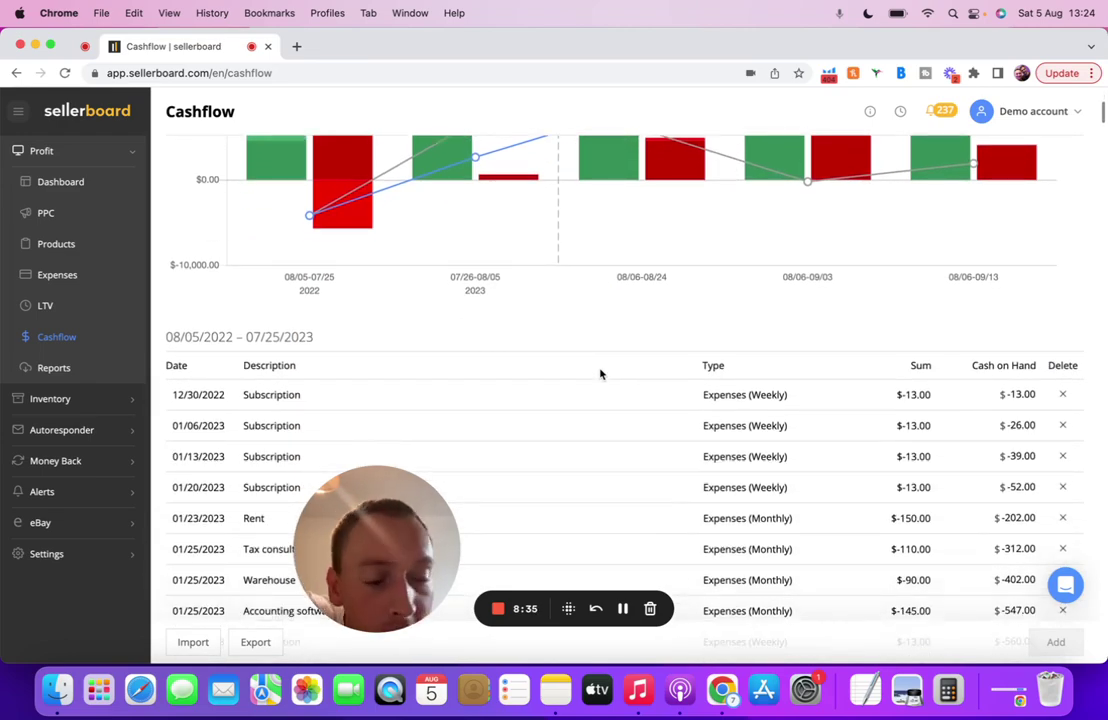
pyautogui.scroll(12, 600, 373)
pyautogui.moveTo(949, 428)
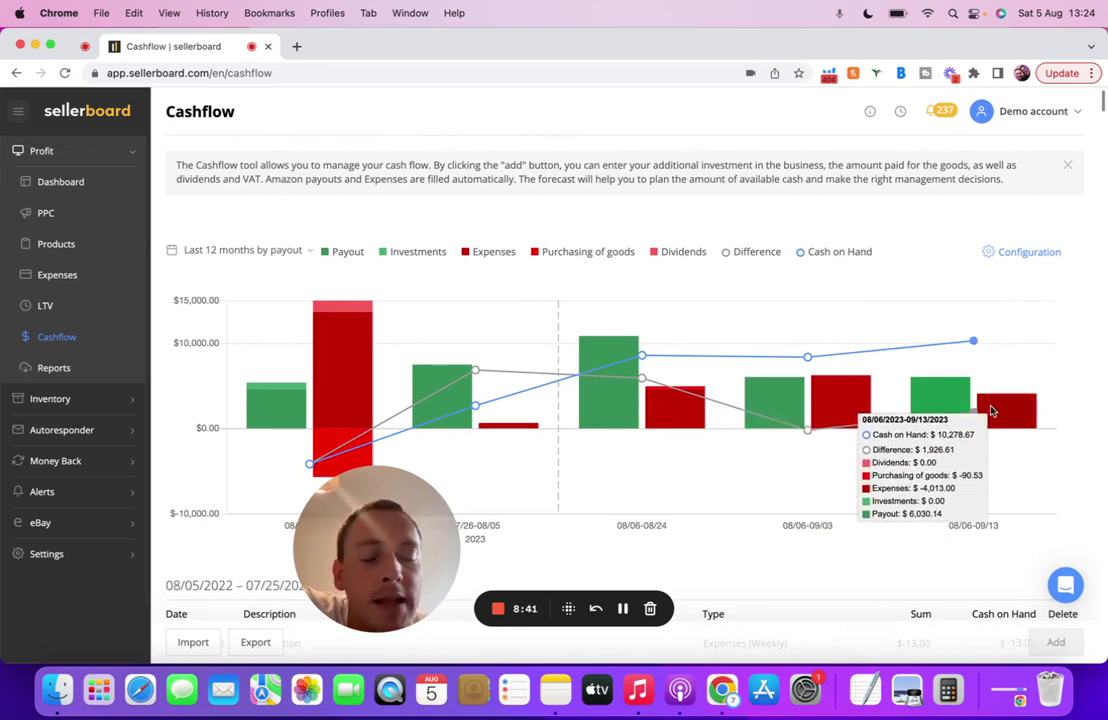
# Open the Reports page and scroll through the reports, from Dashboard by day to Stock history report
pyautogui.click(54, 368)
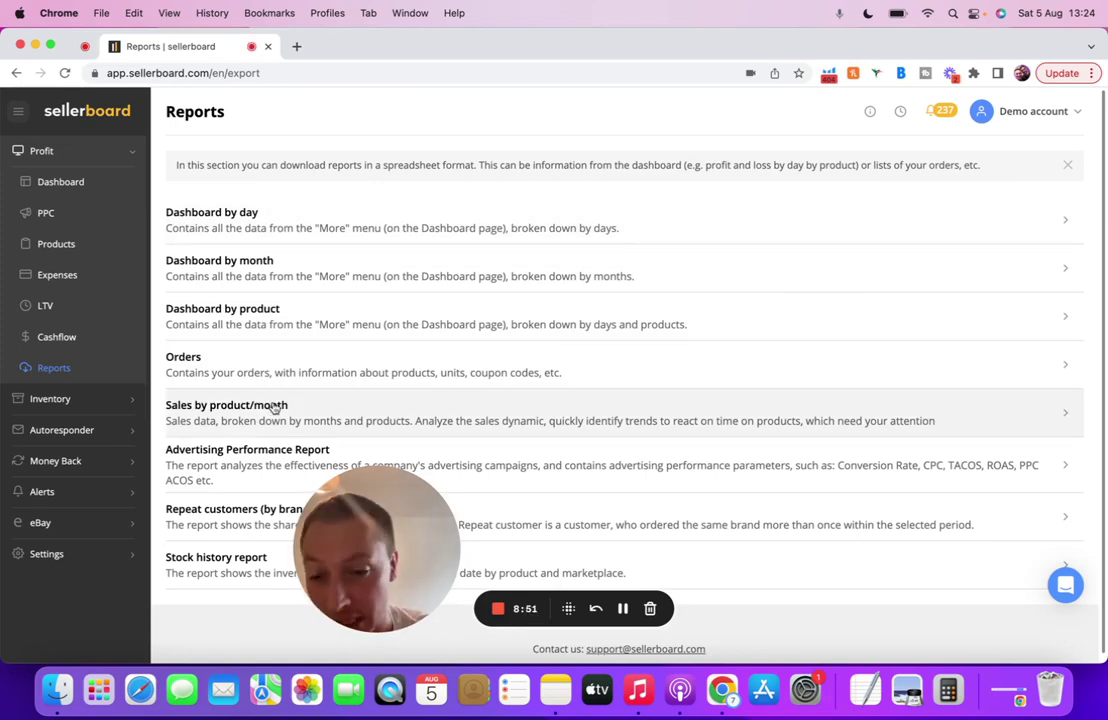
pyautogui.scroll(-1, 274, 408)
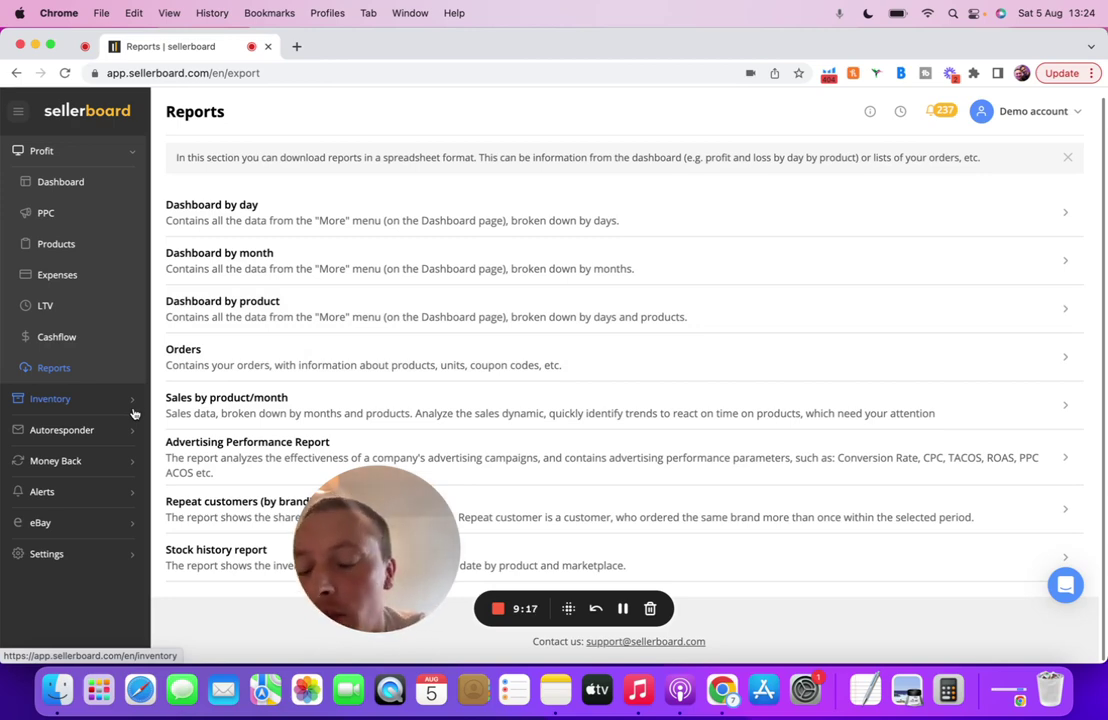
# Open Inventory > Planner and review the $98,006.67 cost, $443,276.15 sales and $181,515.84 profit figures
pyautogui.click(108, 404)
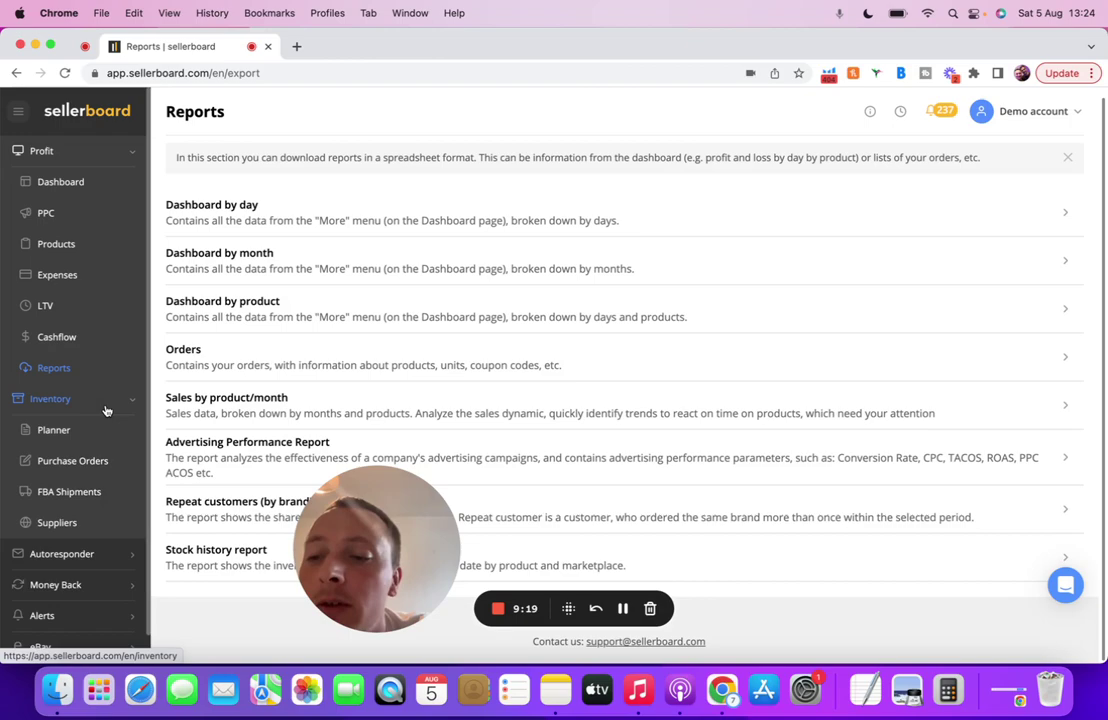
pyautogui.click(77, 430)
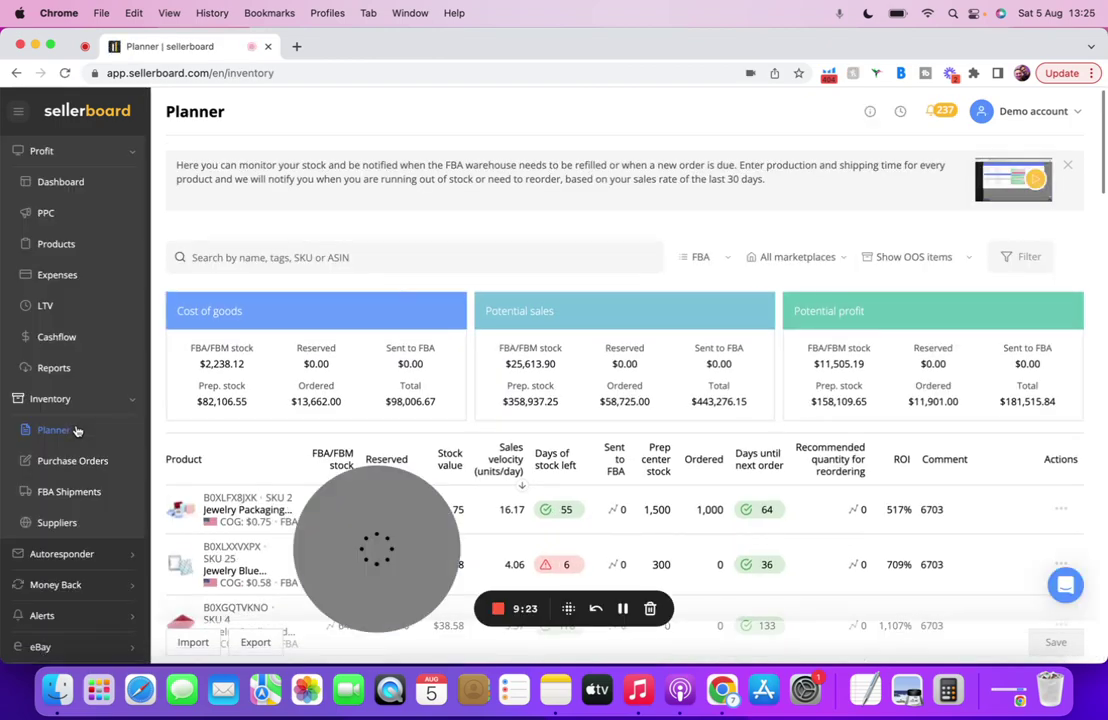
pyautogui.scroll(-2, 395, 291)
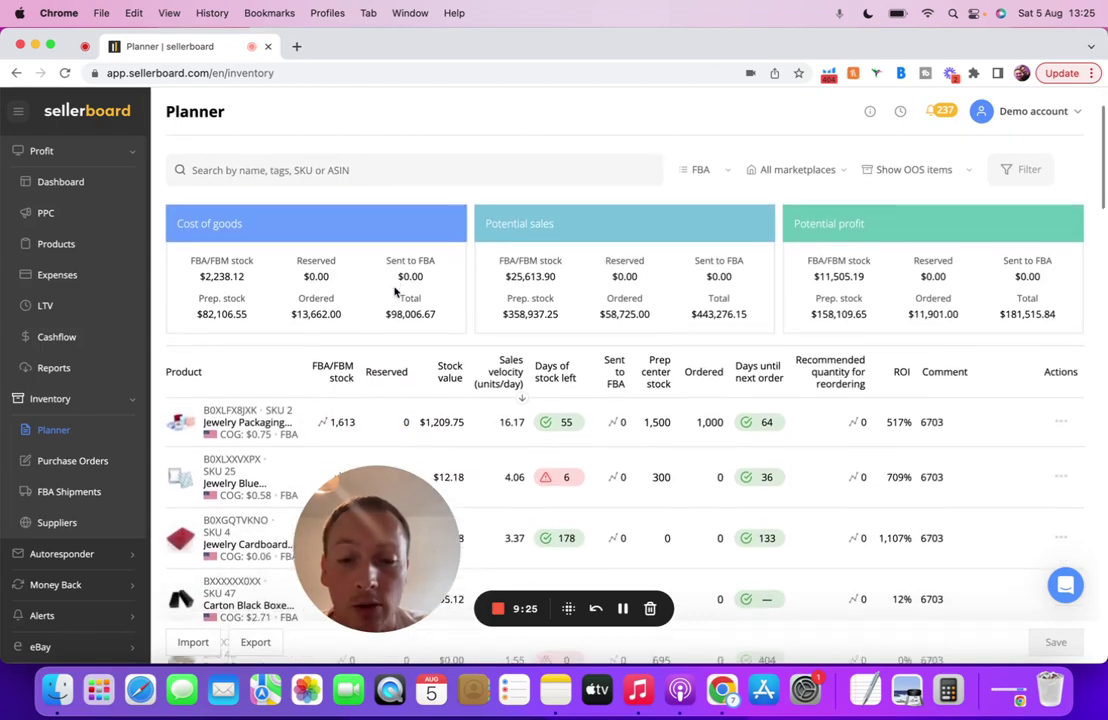
pyautogui.scroll(-1, 395, 291)
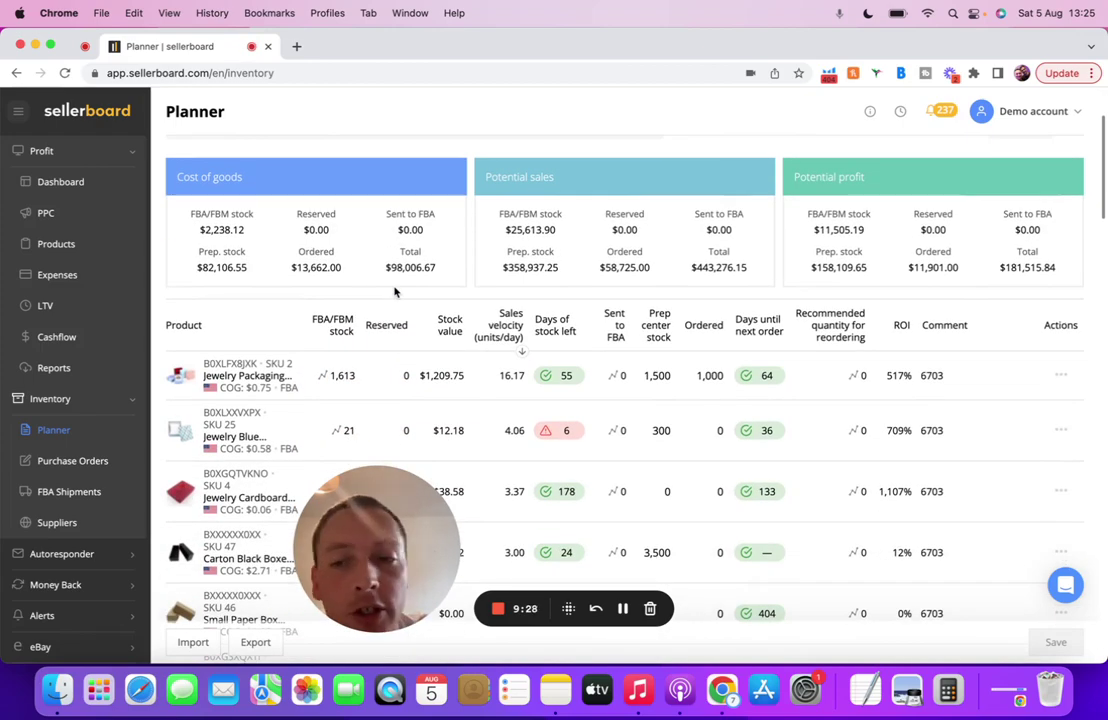
pyautogui.scroll(3, 395, 291)
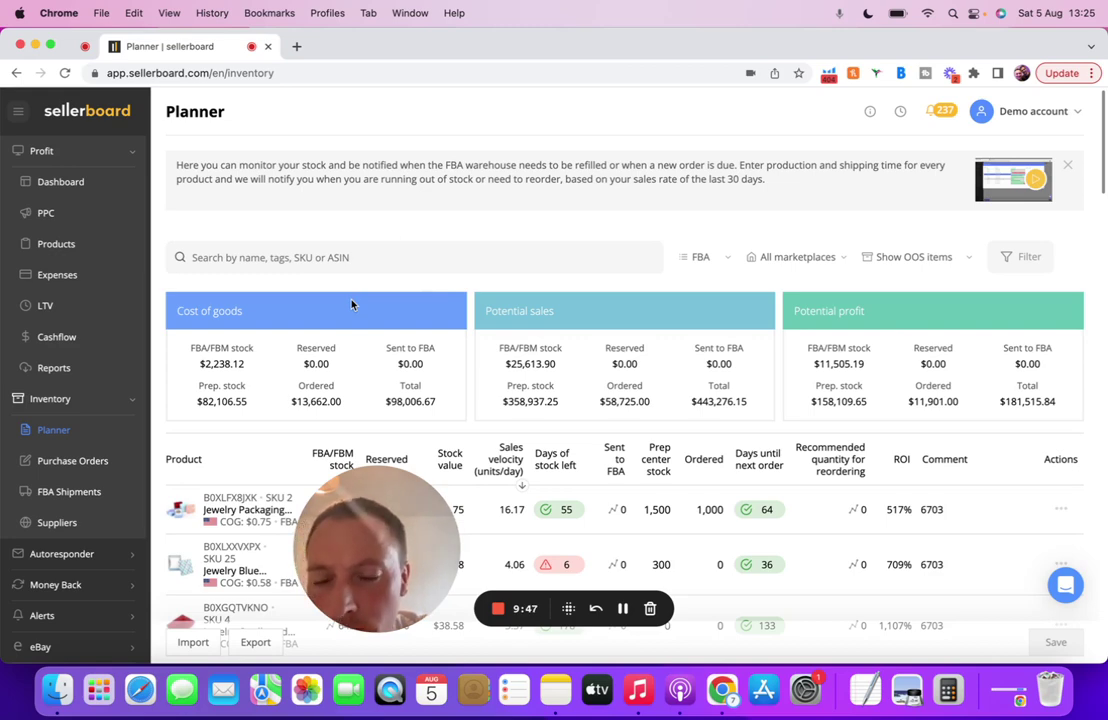
pyautogui.scroll(-1, 351, 305)
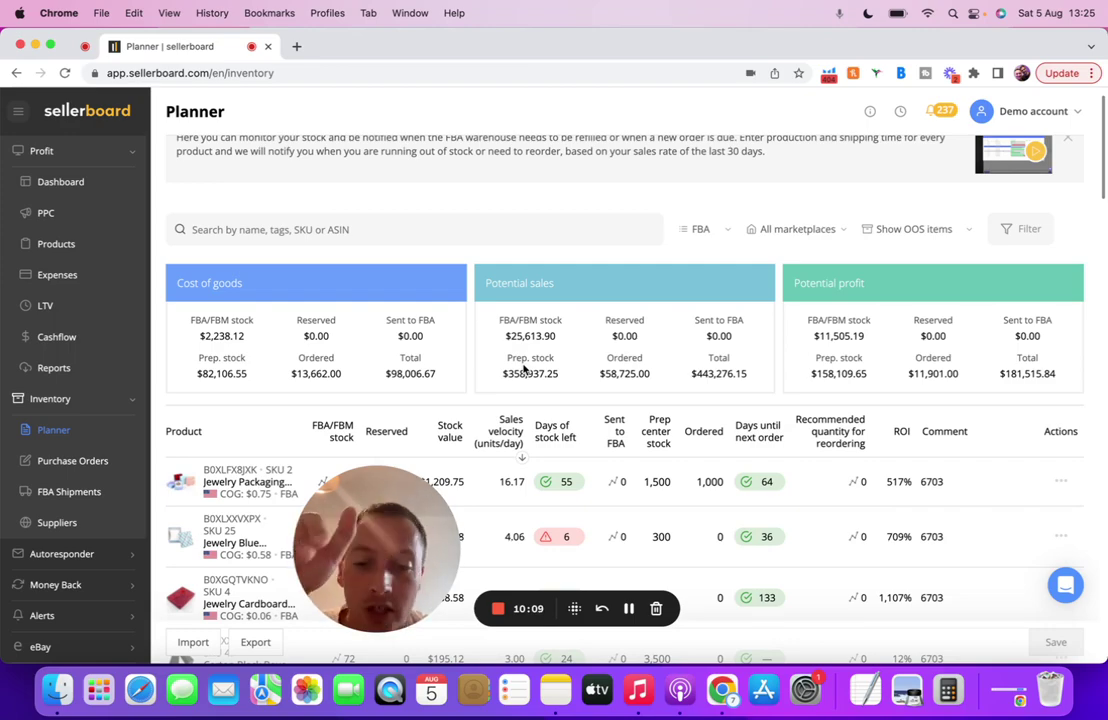
pyautogui.scroll(-3, 523, 369)
pyautogui.scroll(4, 523, 369)
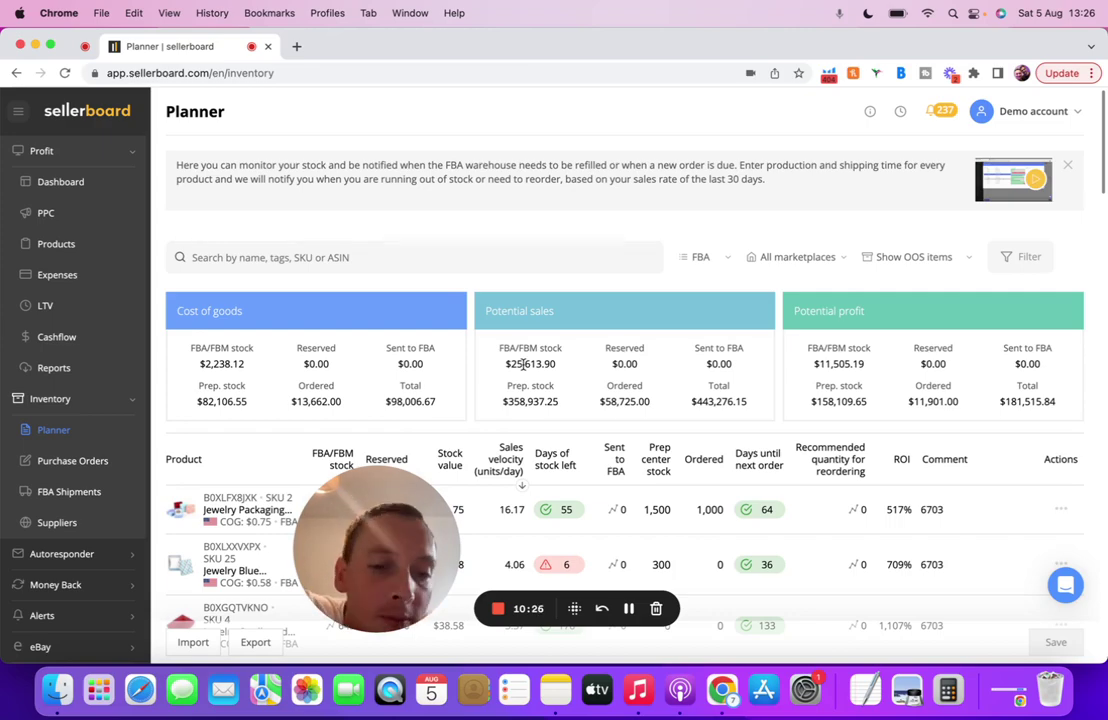
pyautogui.scroll(-1, 523, 365)
pyautogui.scroll(-5, 523, 365)
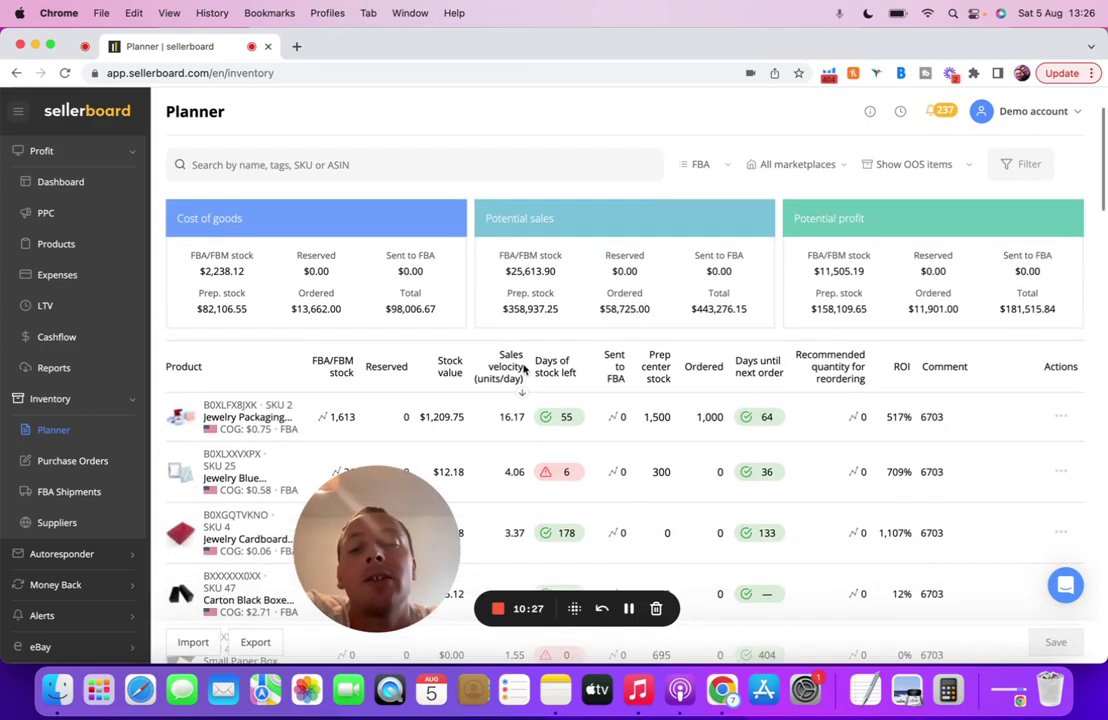
pyautogui.scroll(6, 523, 368)
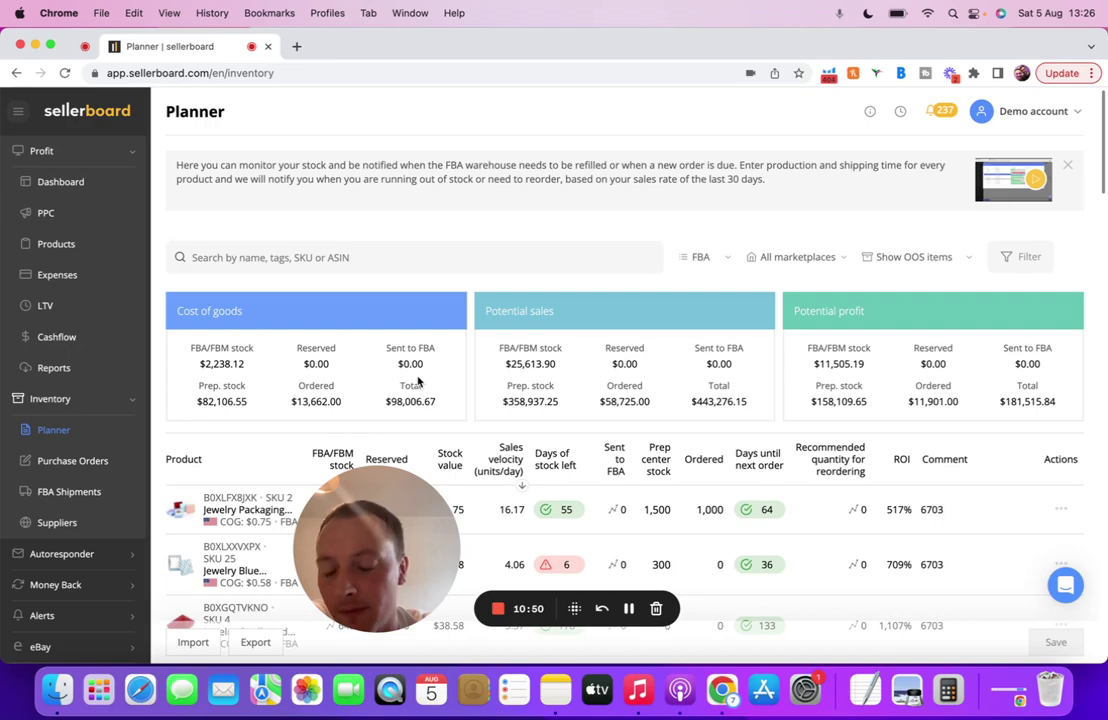
pyautogui.scroll(-1, 420, 381)
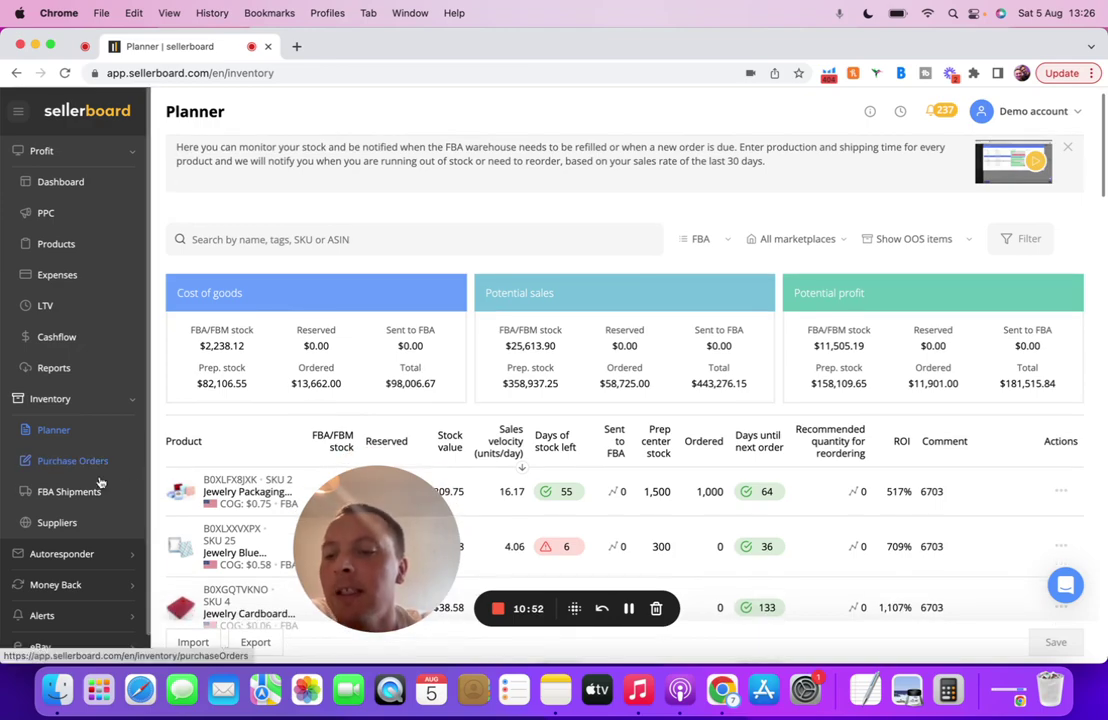
# Open FBA Shipments and scroll through the inbound shipments, their received percentages and statuses
pyautogui.click(85, 490)
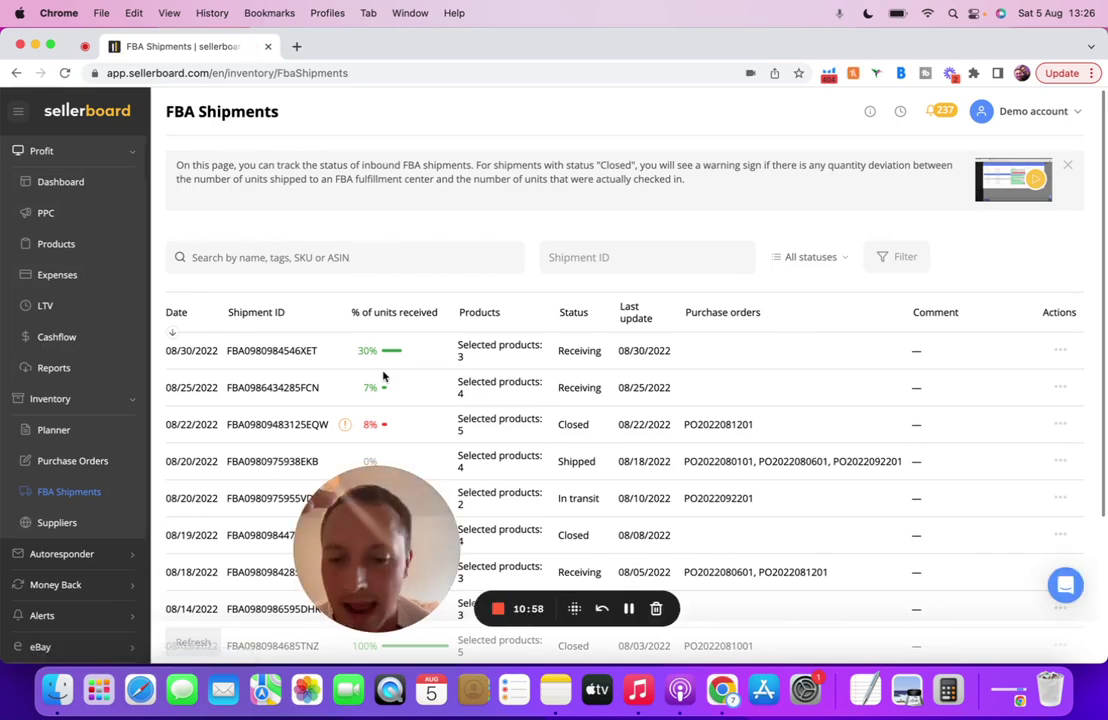
pyautogui.scroll(-1, 382, 376)
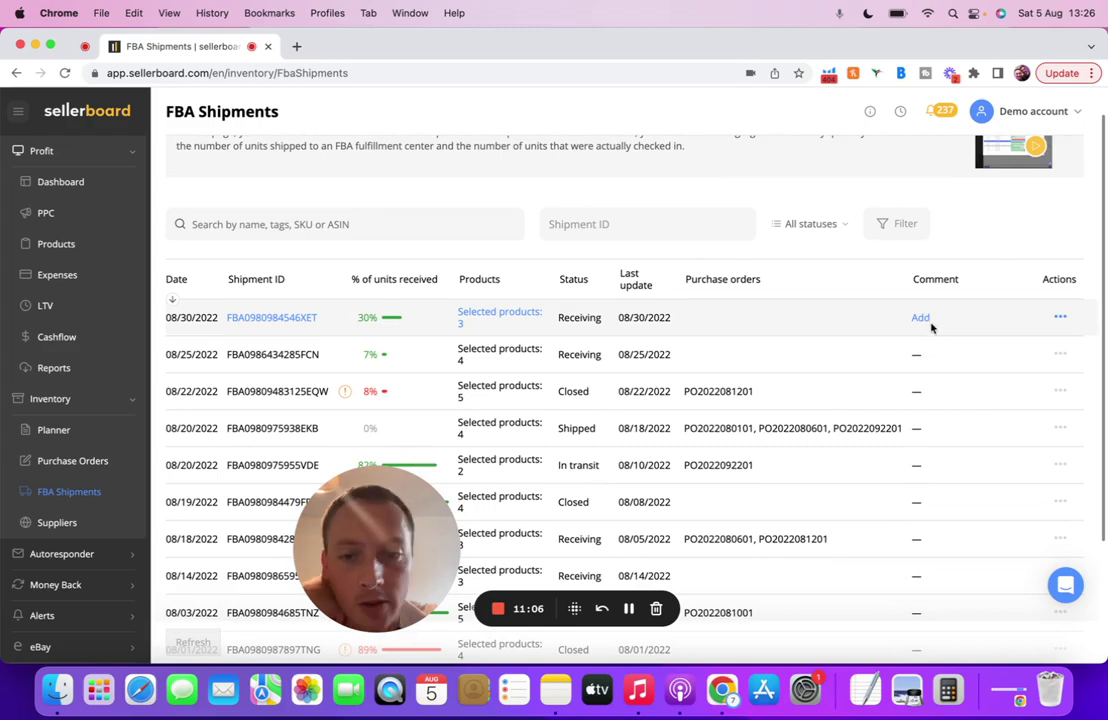
pyautogui.scroll(-1, 480, 362)
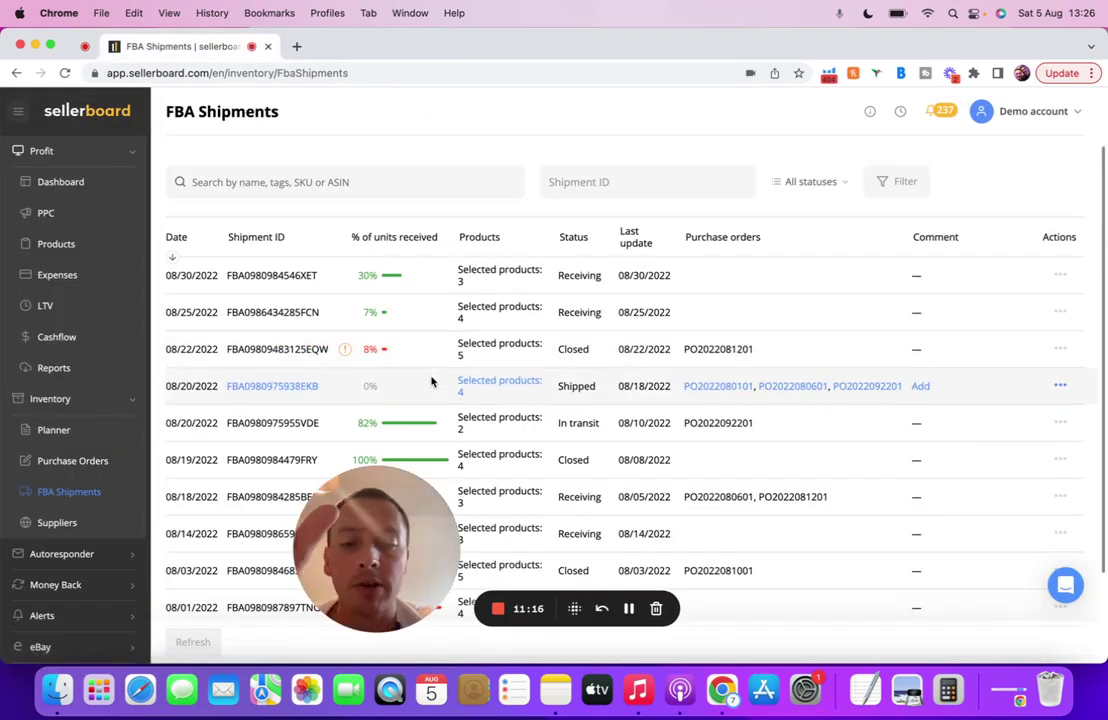
pyautogui.scroll(-3, 432, 381)
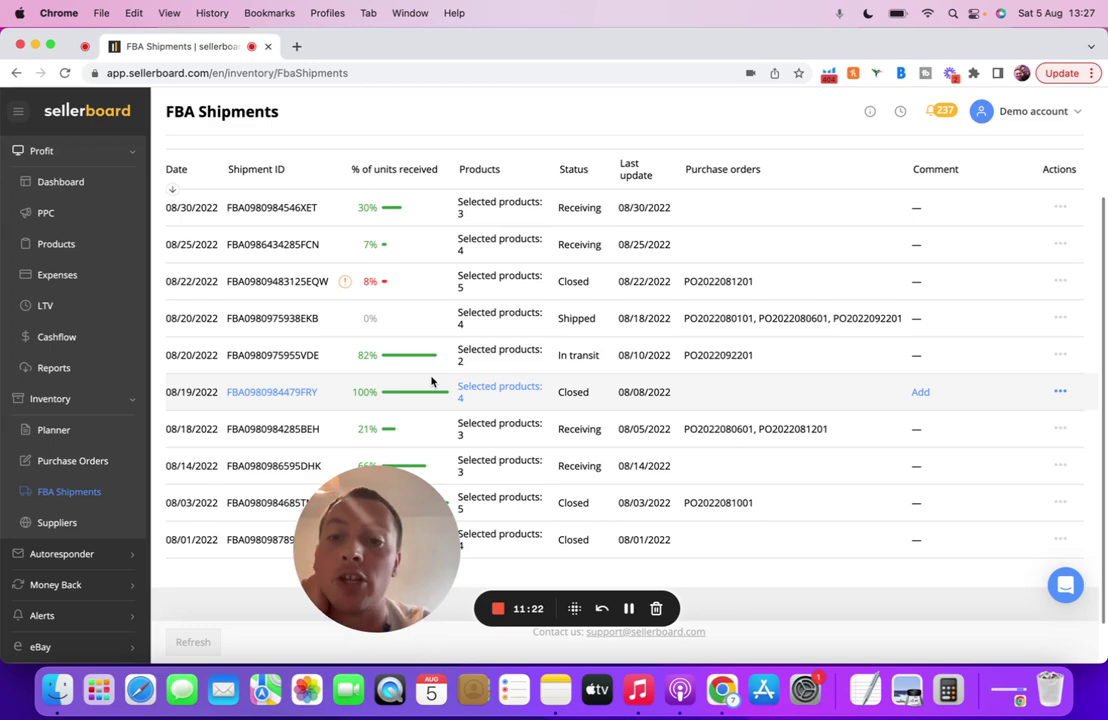
pyautogui.scroll(1, 432, 381)
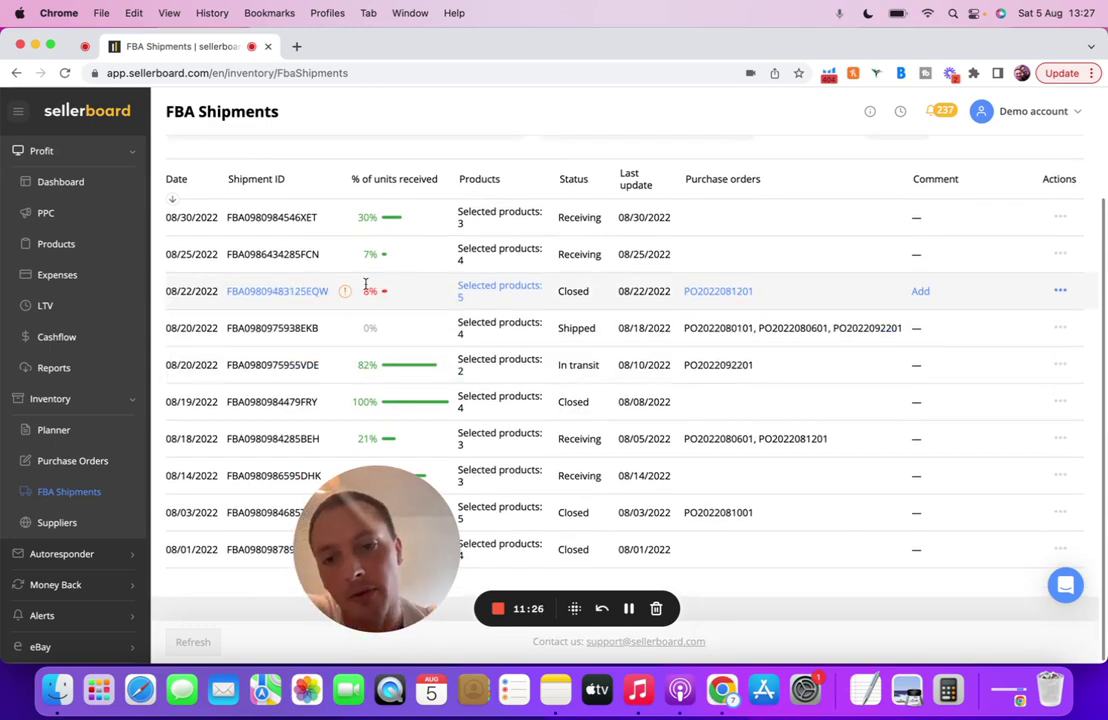
pyautogui.moveTo(345, 293)
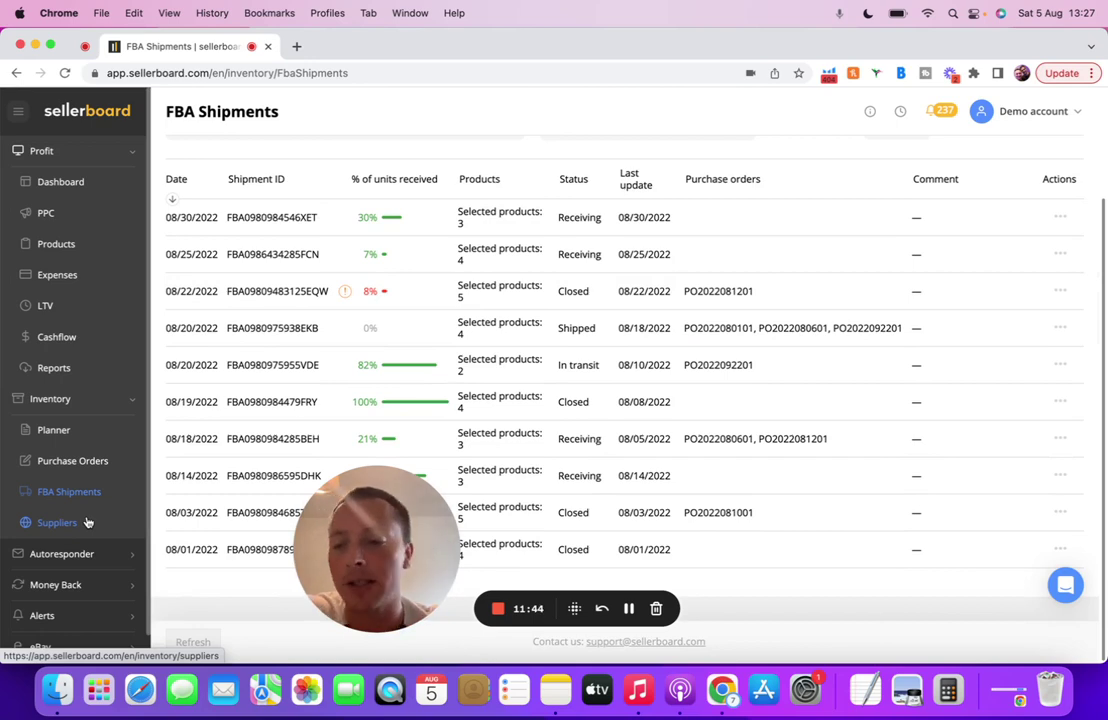
pyautogui.scroll(-1, 105, 545)
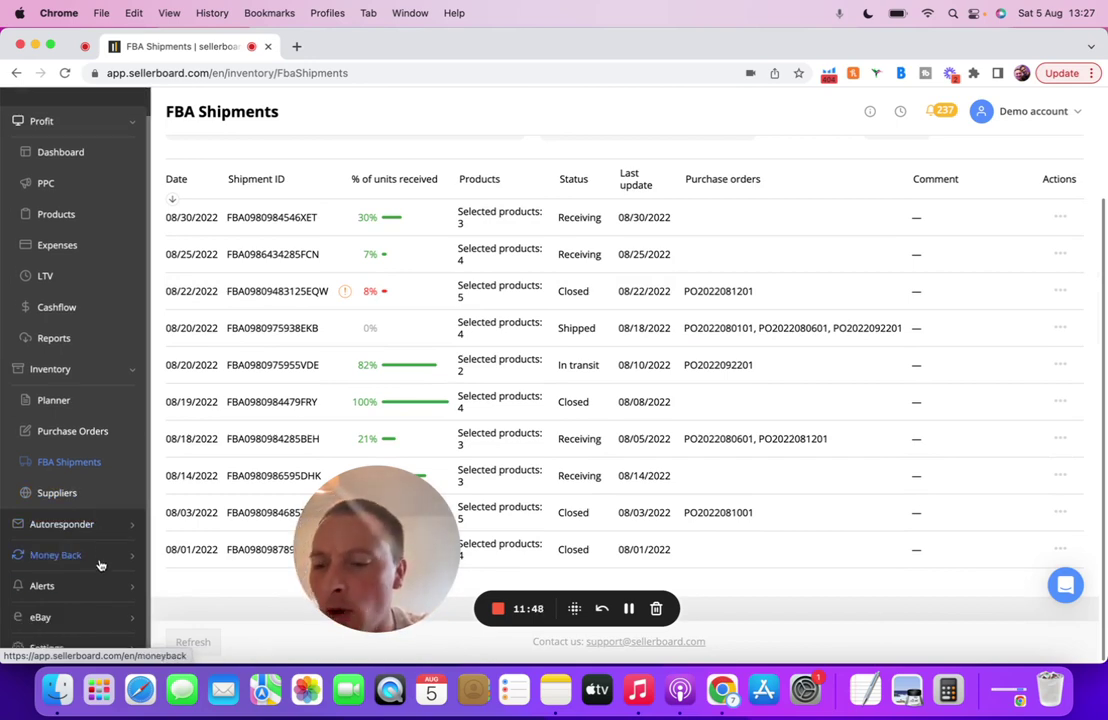
# Expand and collapse the eBay pages in the sidebar, then expand the Money Back reports
pyautogui.click(127, 620)
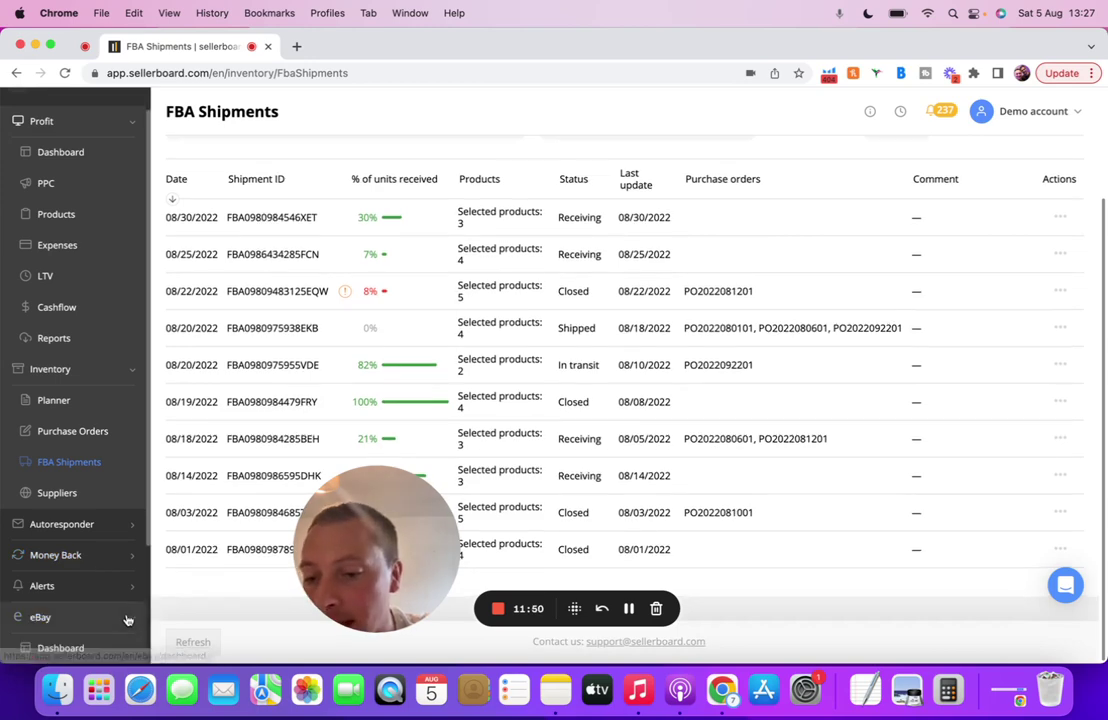
pyautogui.scroll(-5, 127, 620)
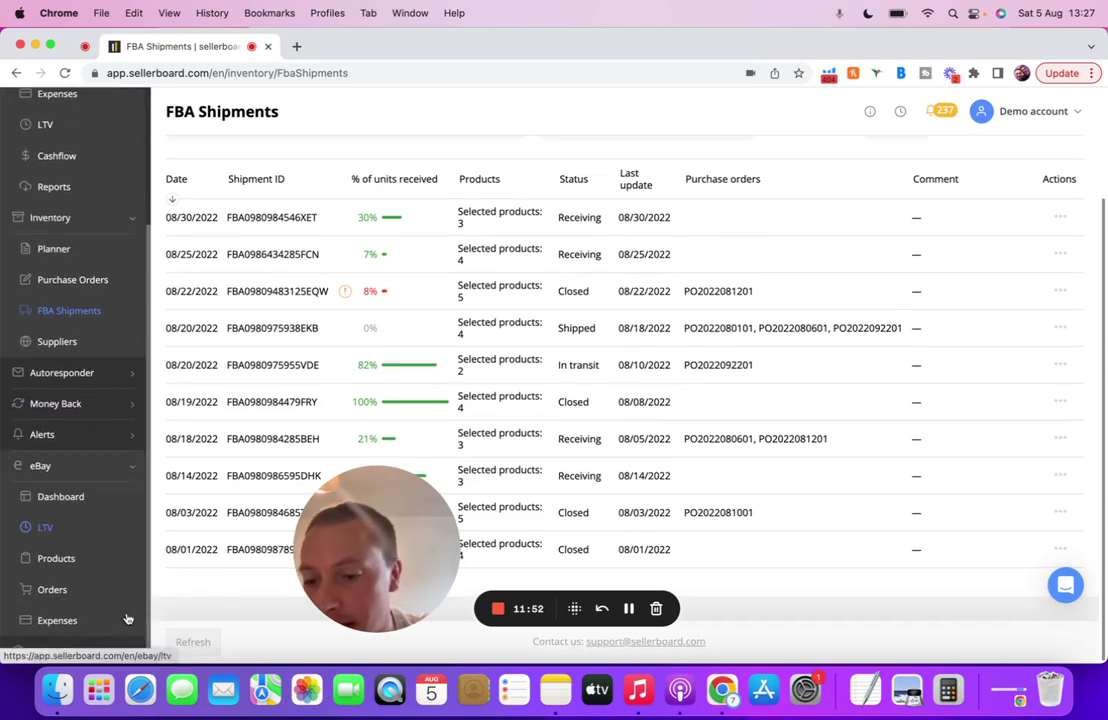
pyautogui.click(108, 465)
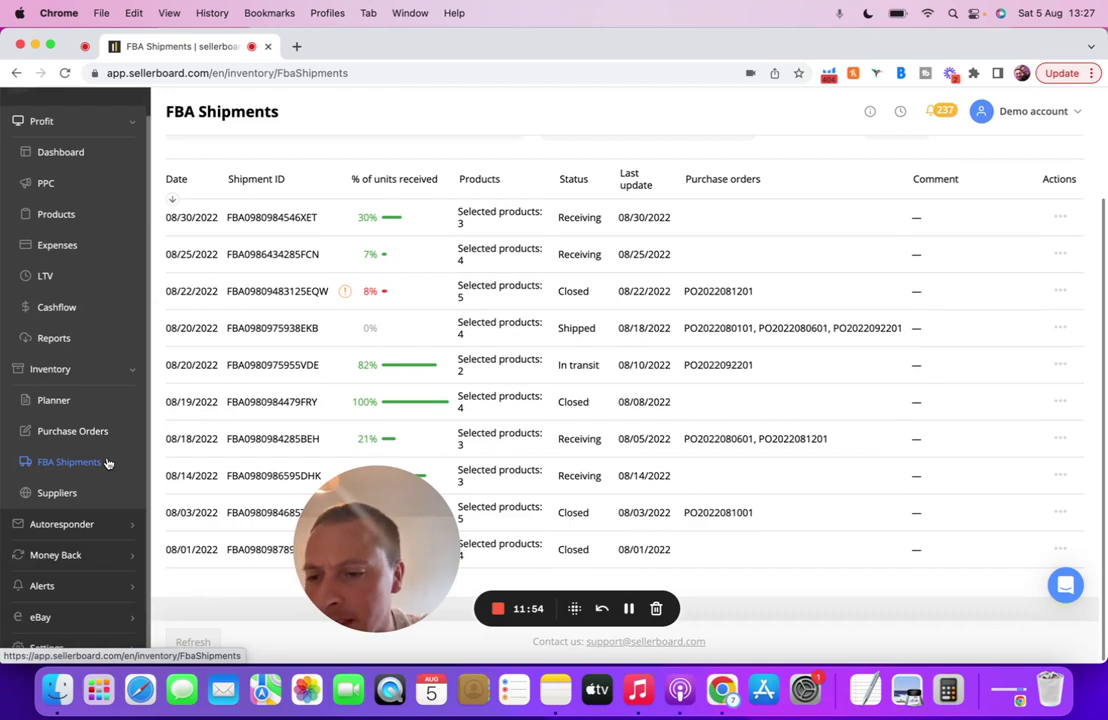
pyautogui.click(83, 555)
# Open the Lost & Damaged report and scroll down to the Contact seller support section
pyautogui.click(81, 592)
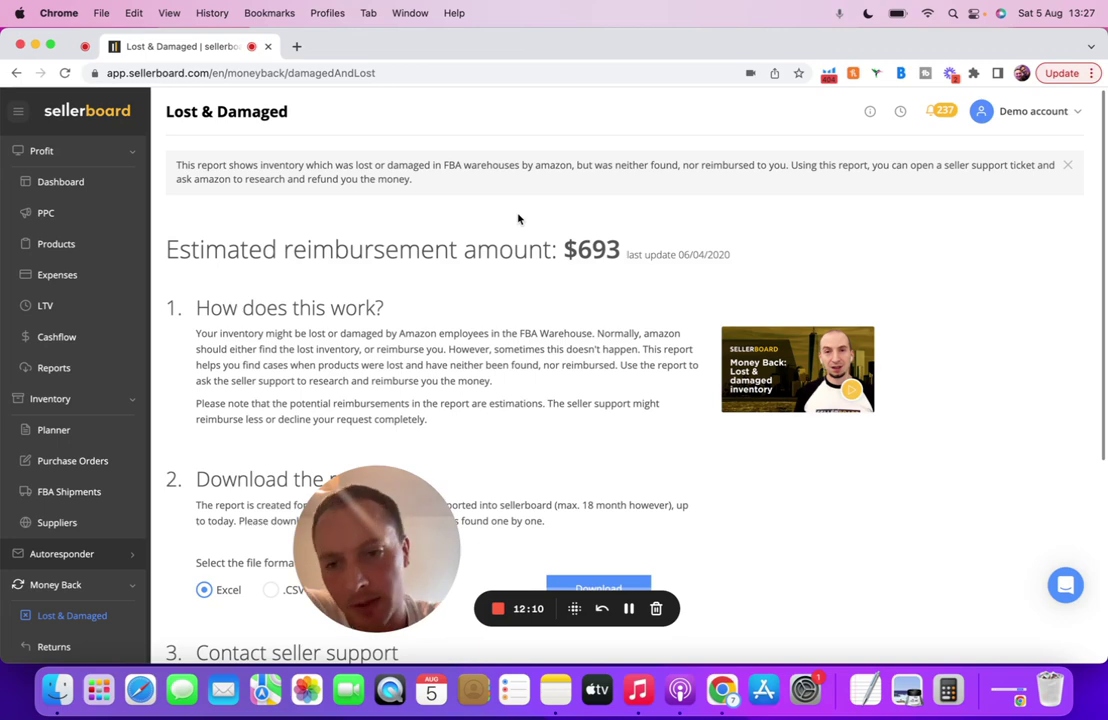
pyautogui.scroll(-1, 518, 216)
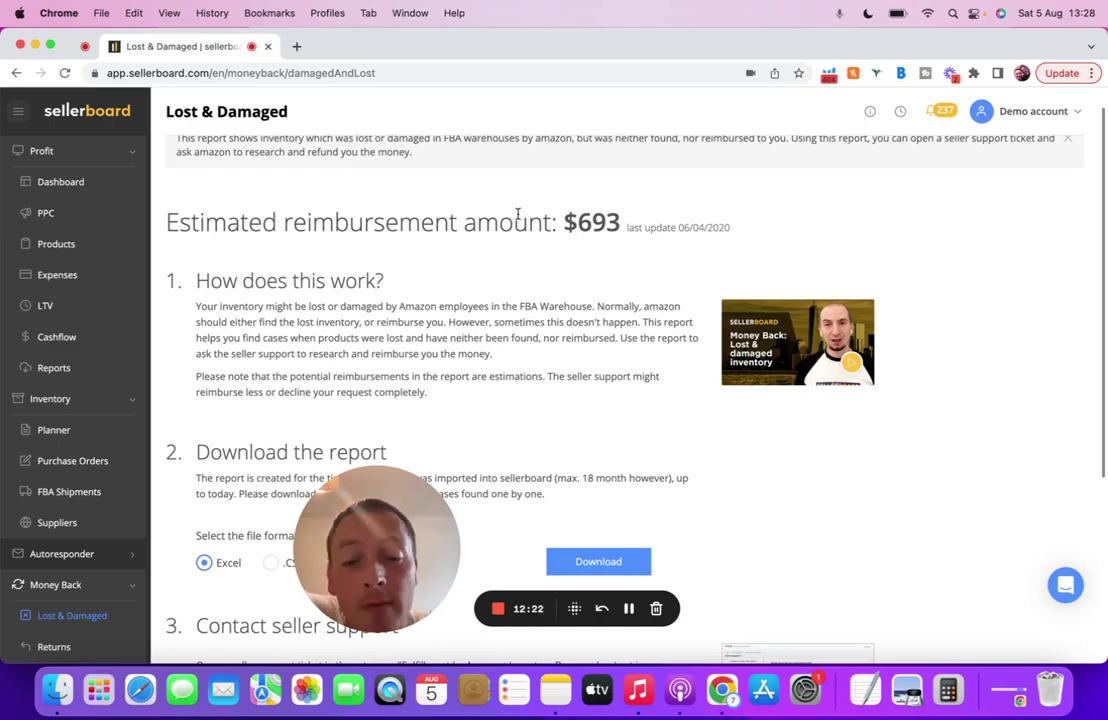
pyautogui.scroll(-5, 518, 215)
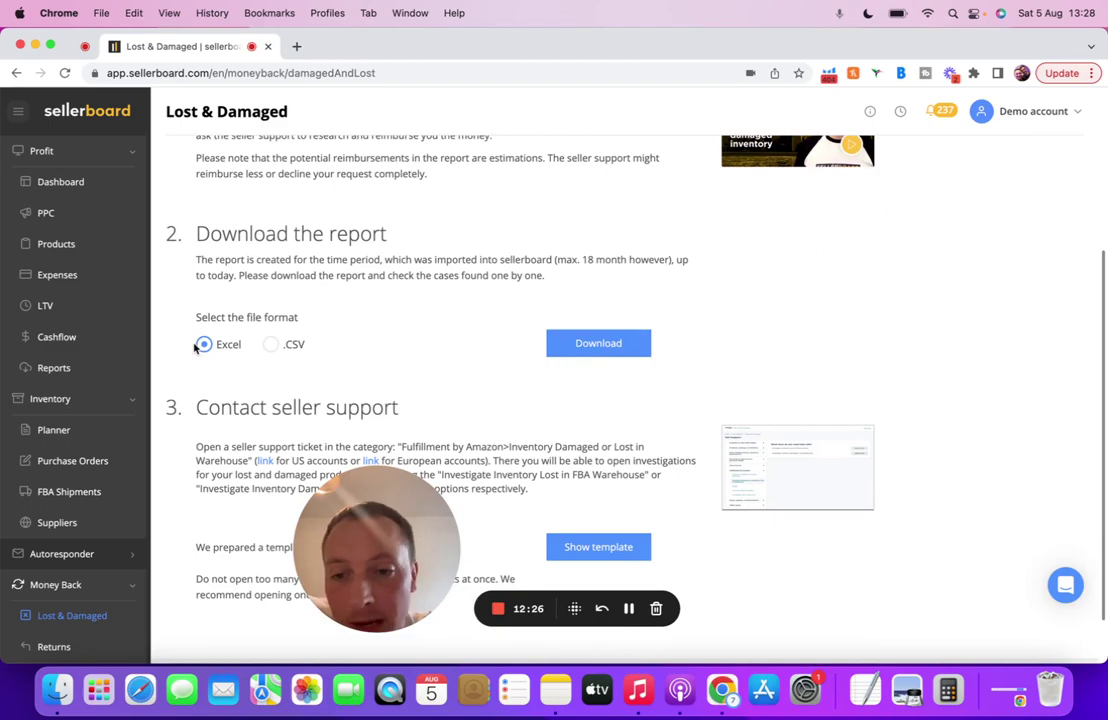
pyautogui.scroll(-2, 410, 374)
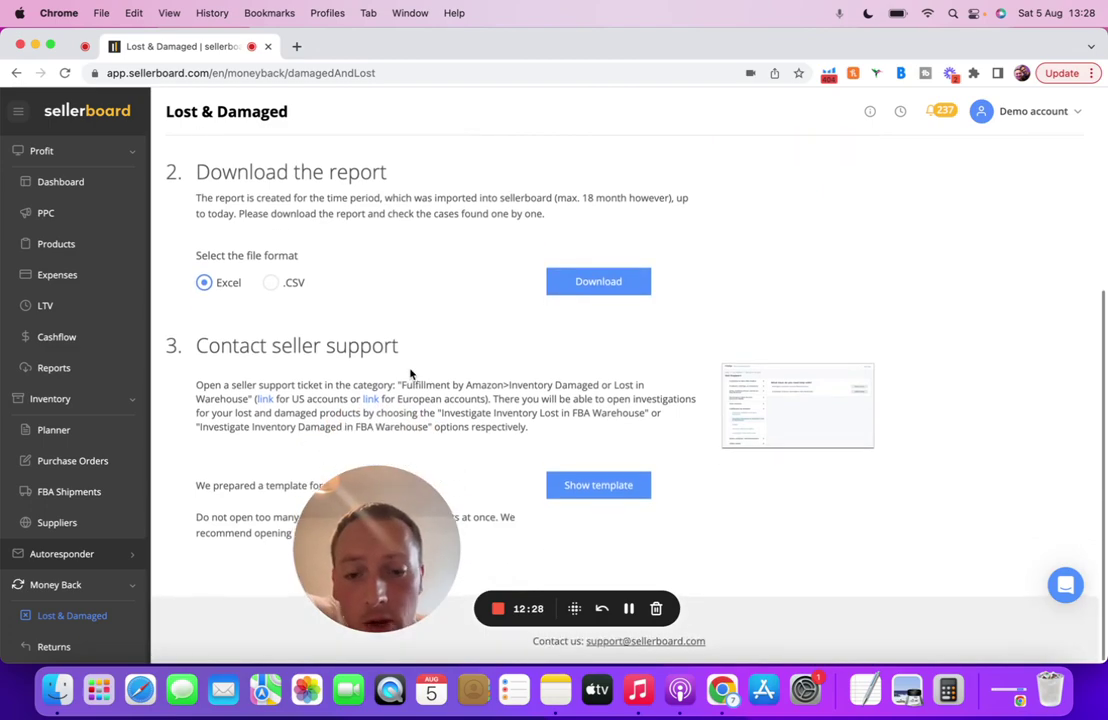
# Copy the lost or damaged inventory support ticket template, then scroll back to the $693 estimate
pyautogui.click(593, 490)
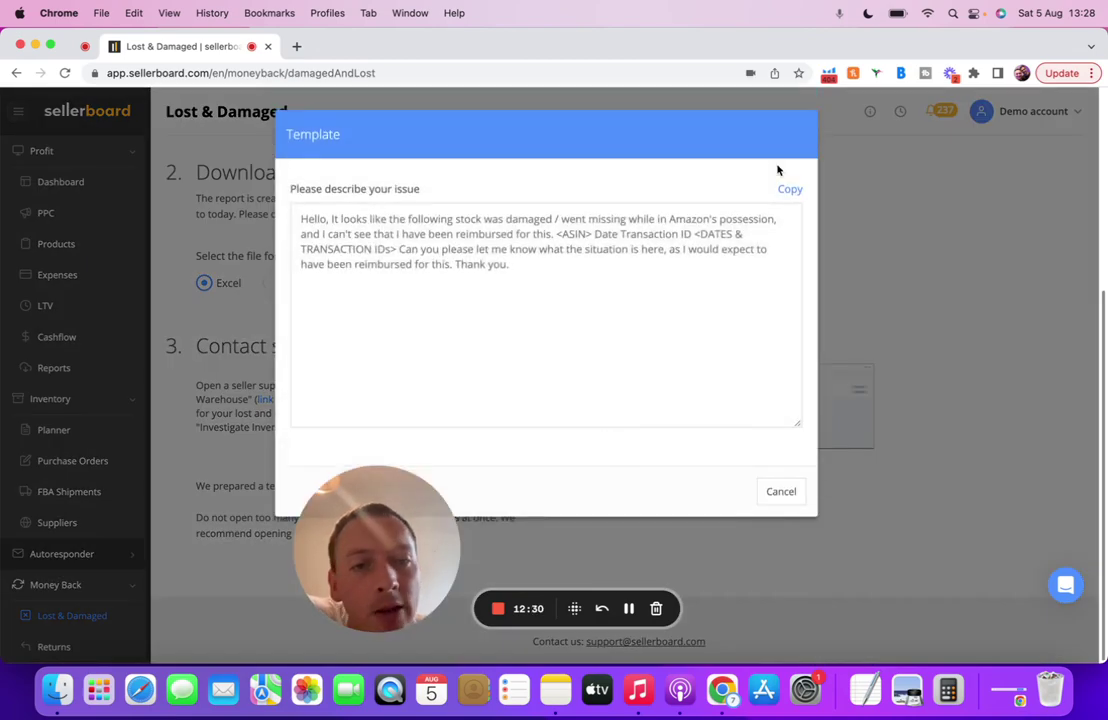
pyautogui.click(787, 188)
pyautogui.click(784, 491)
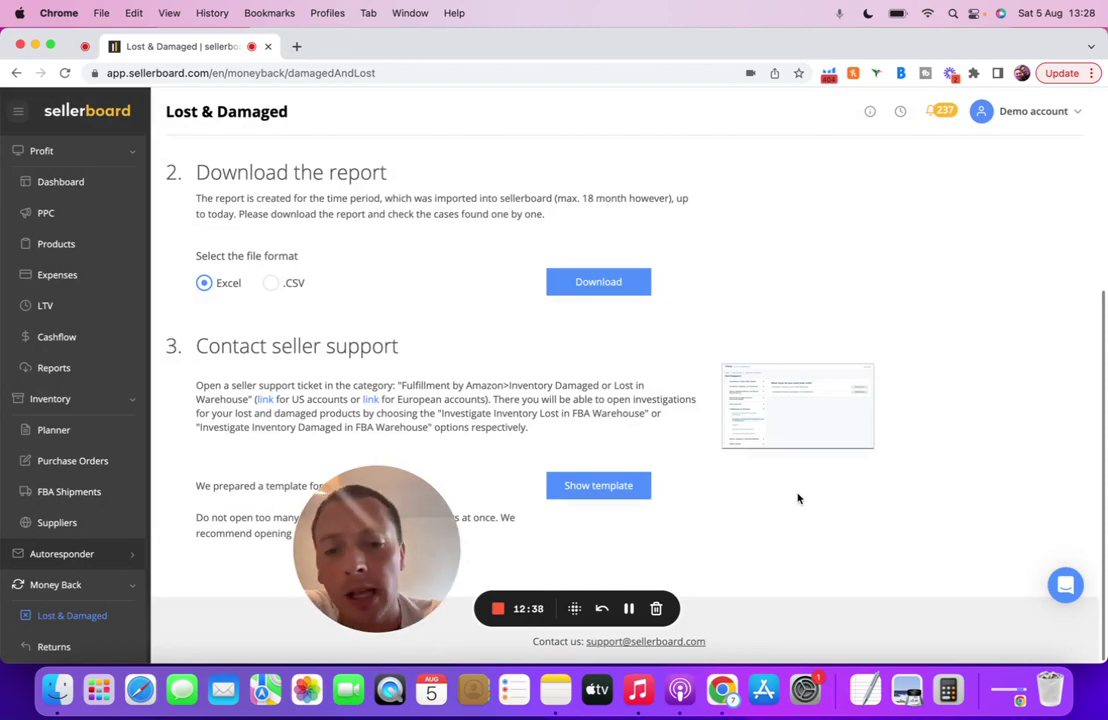
pyautogui.scroll(5, 798, 498)
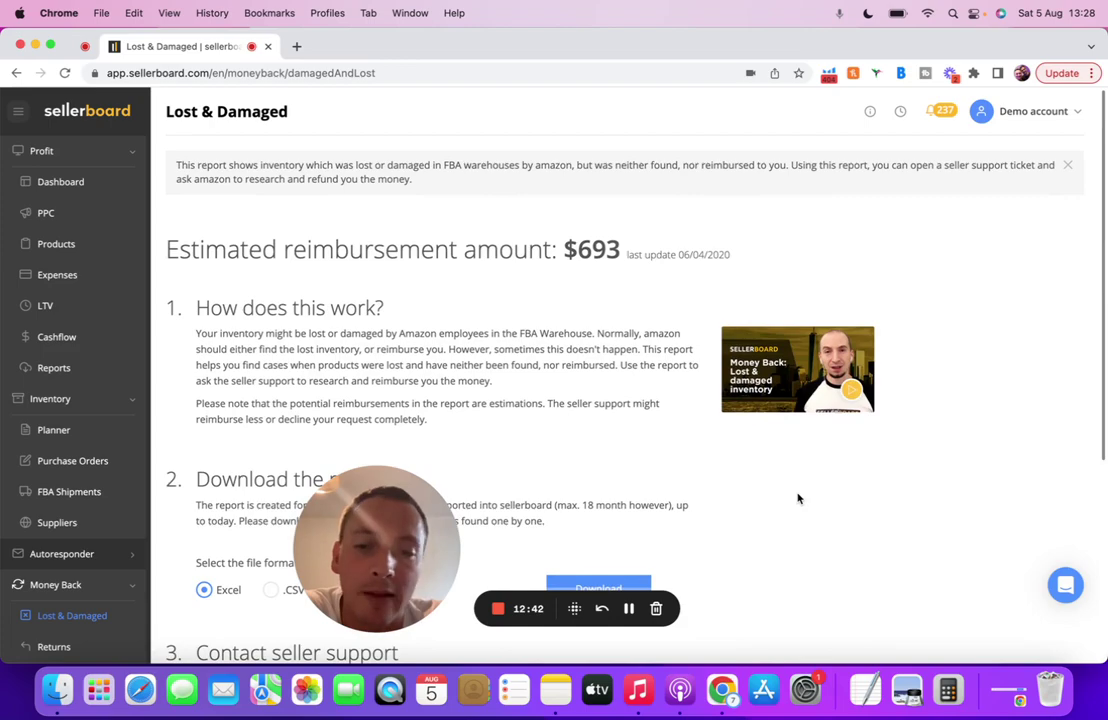
pyautogui.scroll(-1, 798, 498)
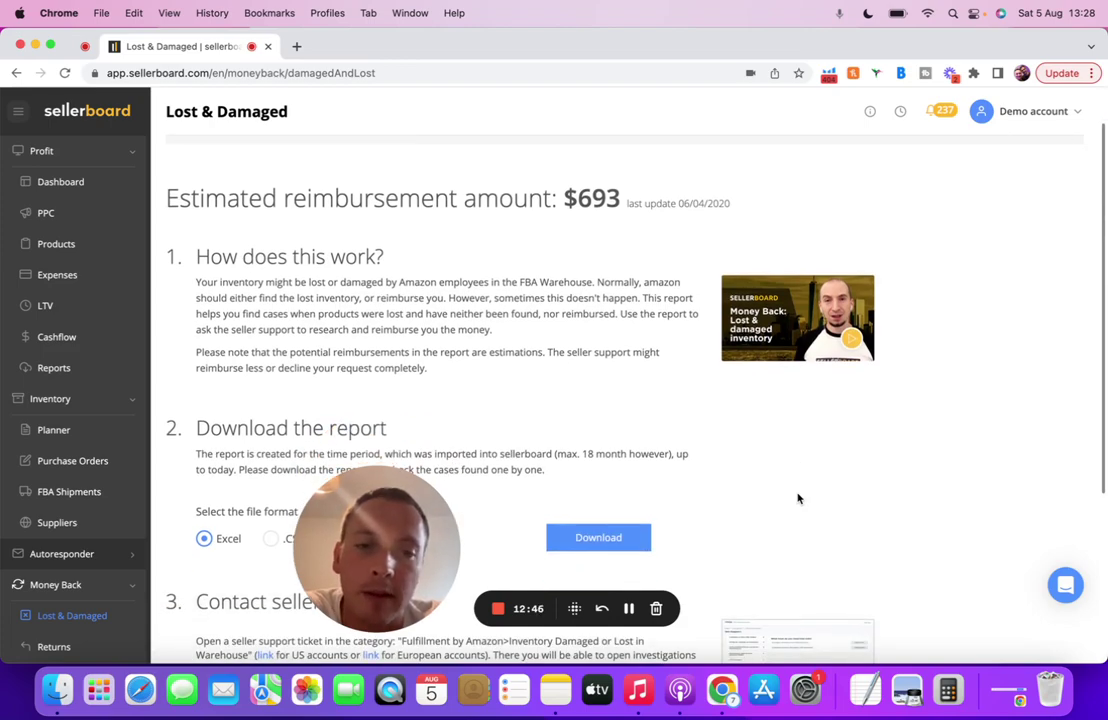
pyautogui.scroll(1, 798, 498)
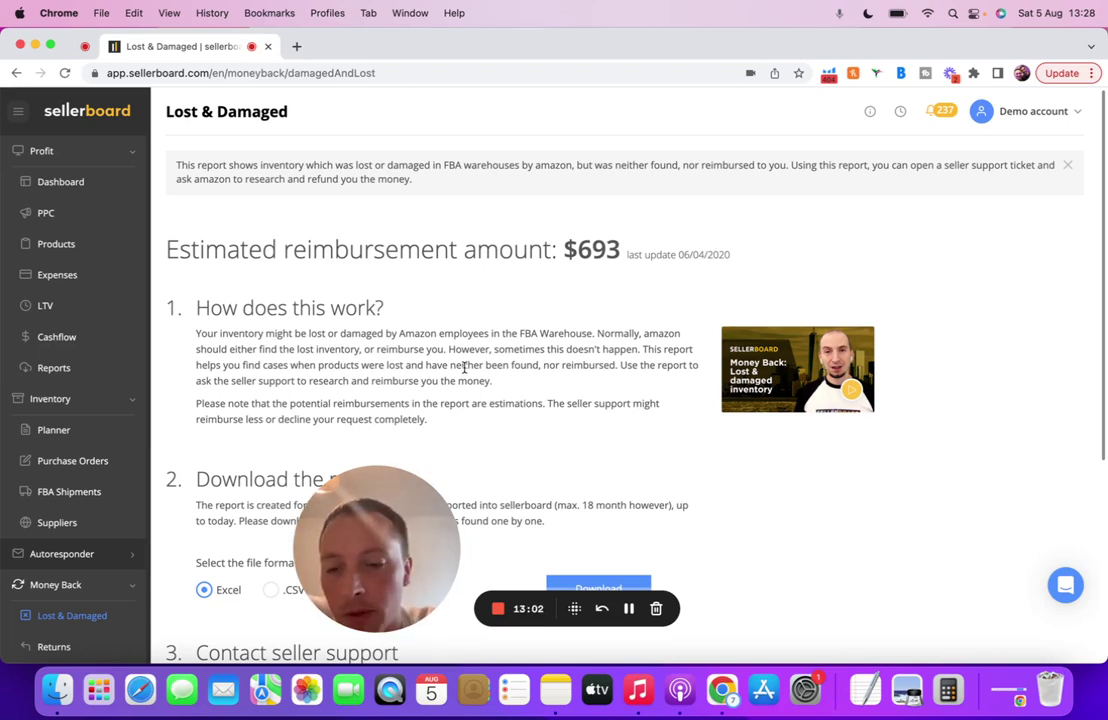
pyautogui.scroll(-3, 465, 368)
pyautogui.scroll(3, 465, 370)
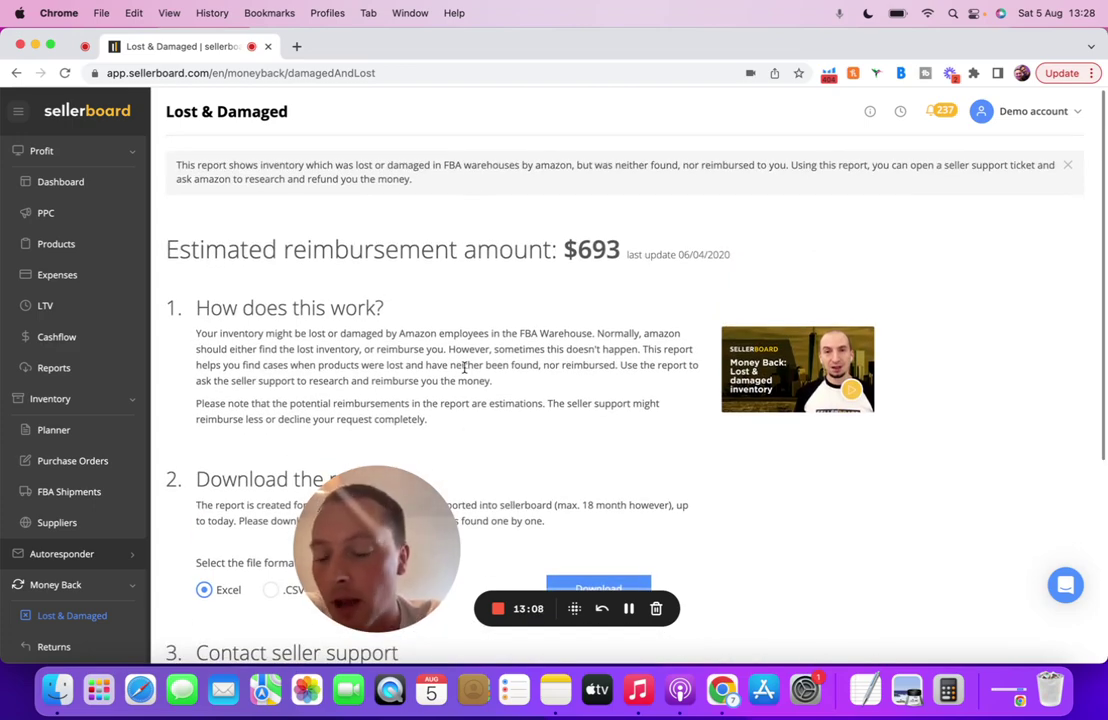
# Open Money Back > FBA Fee Changes from the sidebar and scroll down its page
pyautogui.click(89, 587)
pyautogui.click(88, 586)
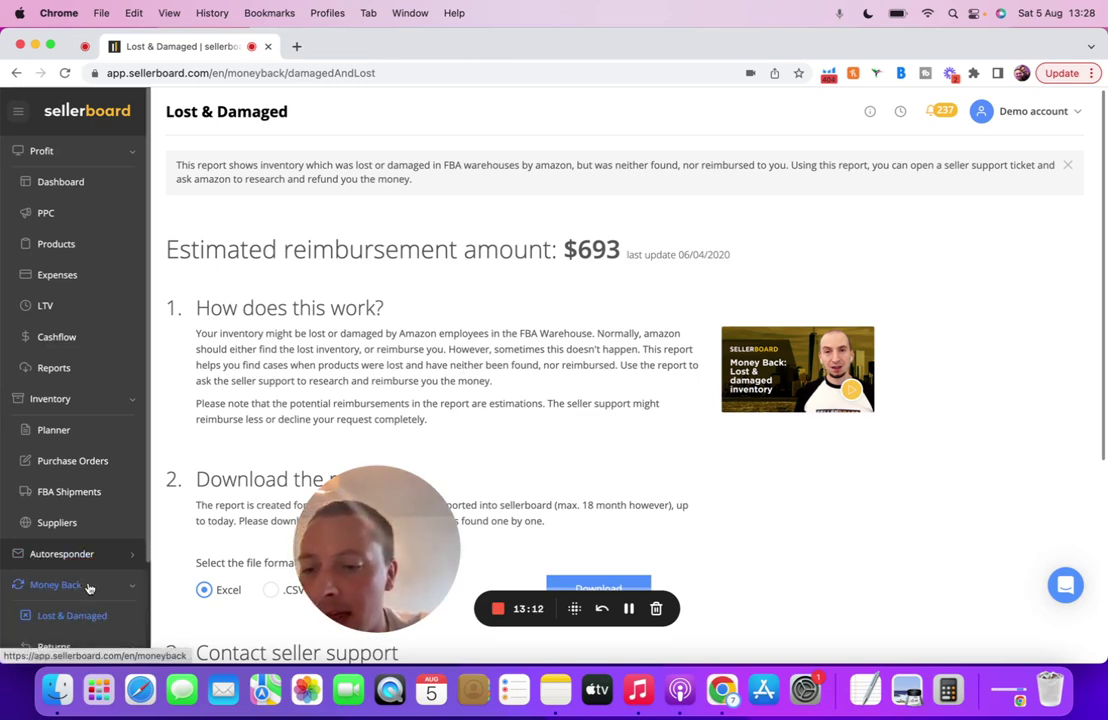
pyautogui.scroll(-3, 87, 586)
pyautogui.click(71, 555)
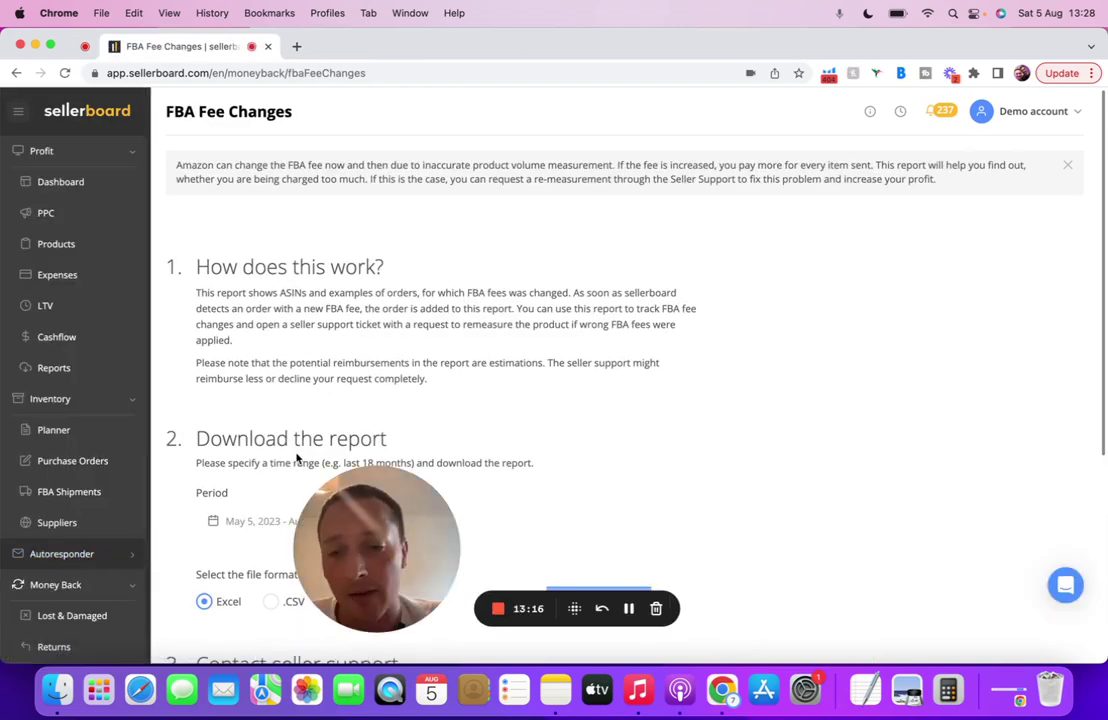
pyautogui.scroll(-5, 296, 457)
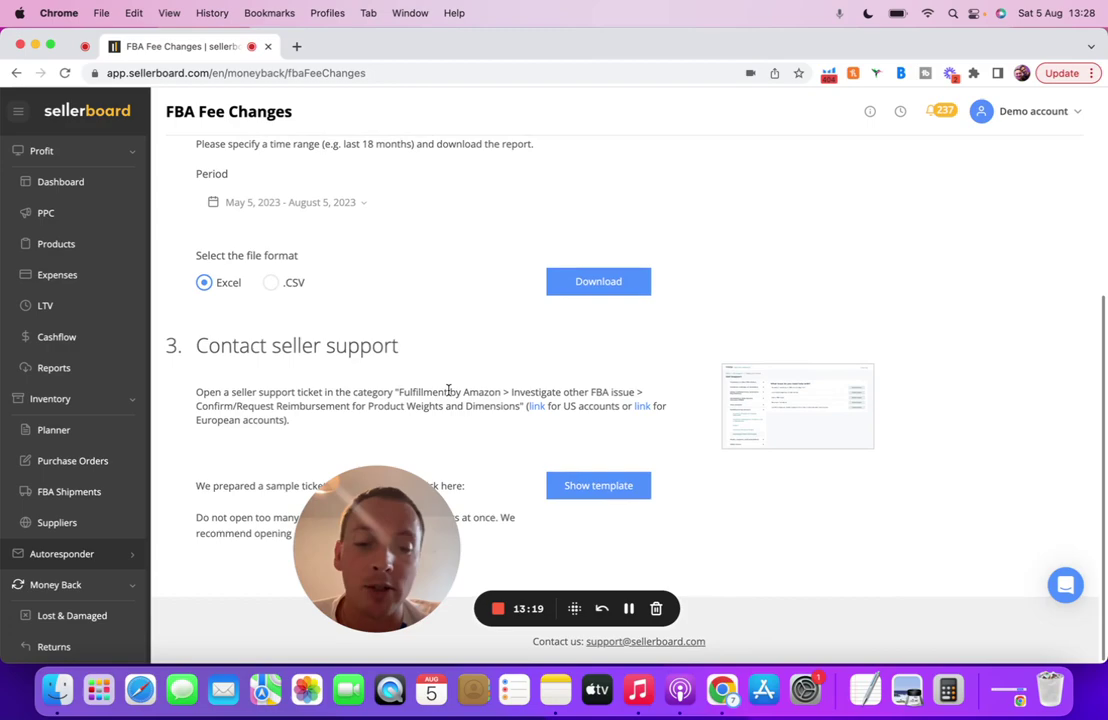
# View the fee re-measurement ticket template, dismiss it, and return to the top of the page
pyautogui.click(549, 489)
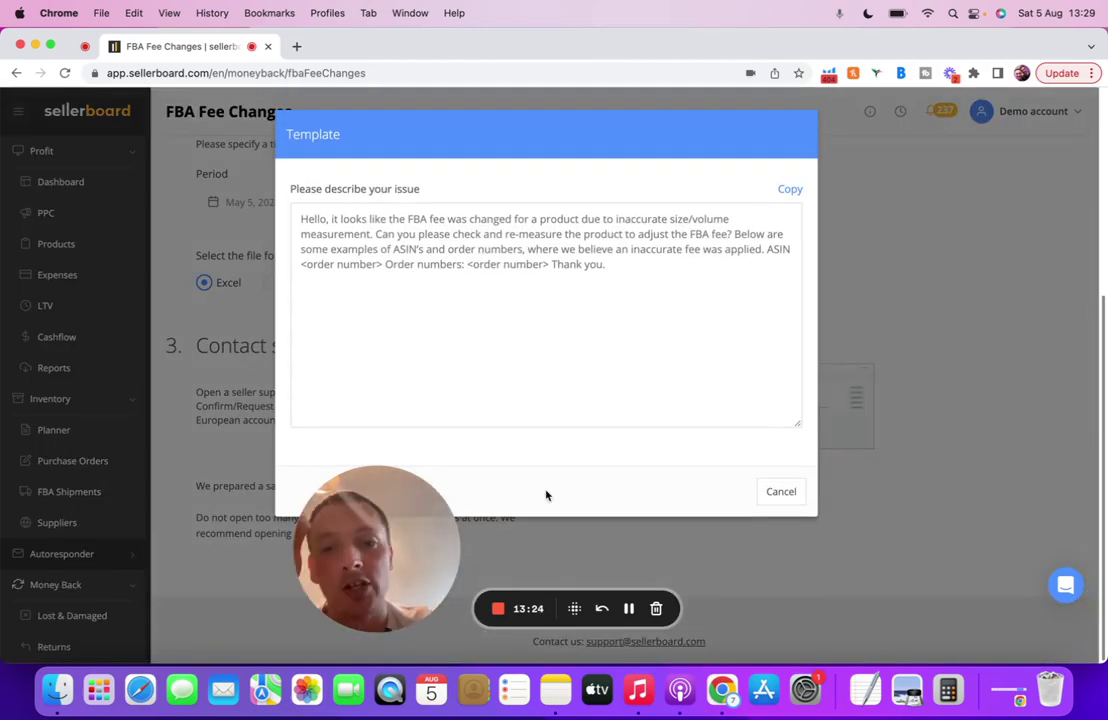
pyautogui.click(785, 493)
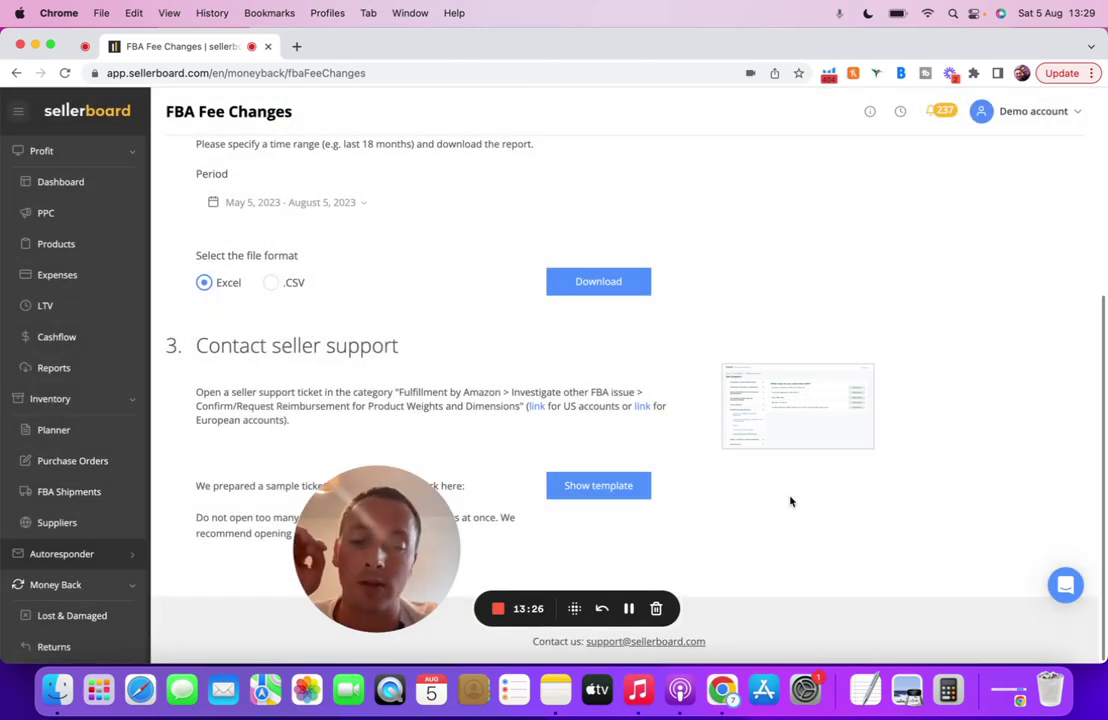
pyautogui.scroll(5, 790, 501)
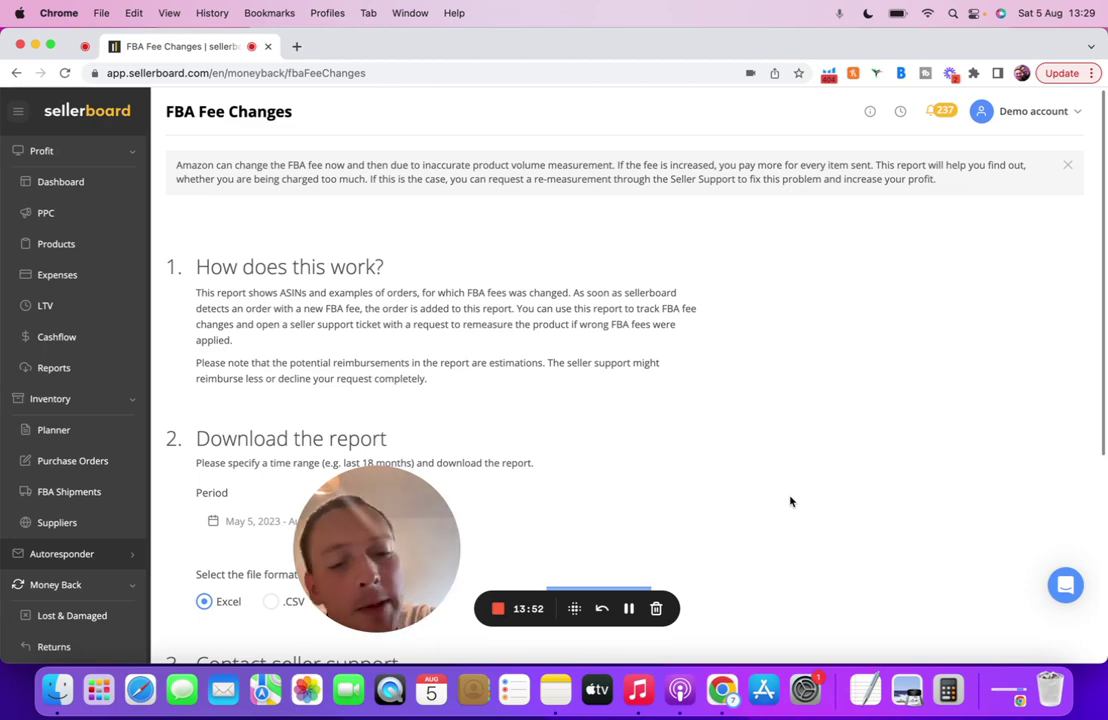
pyautogui.scroll(-1, 790, 501)
pyautogui.scroll(1, 790, 501)
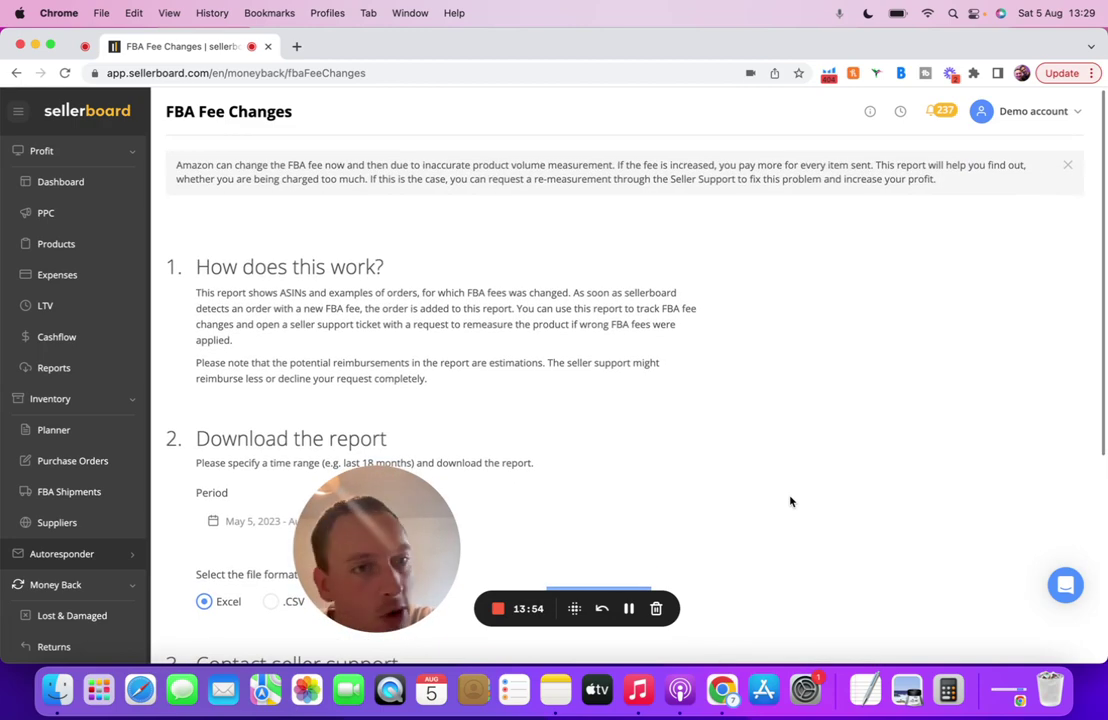